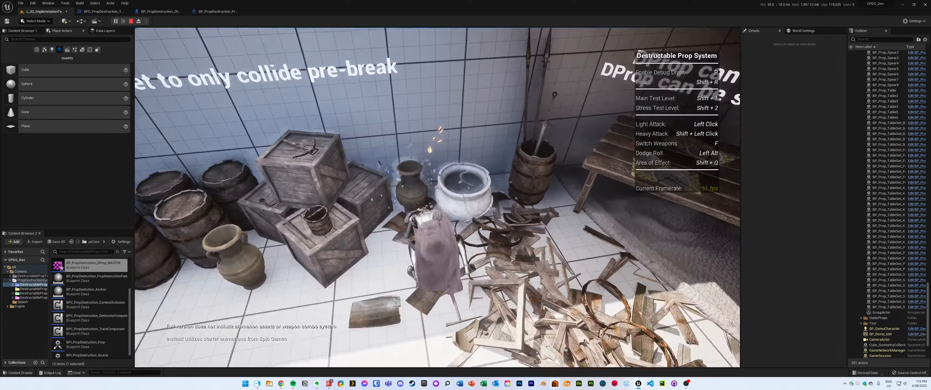
Step: Smash the stacked barrels with the character's sword in the running play session and end the session
key("w")
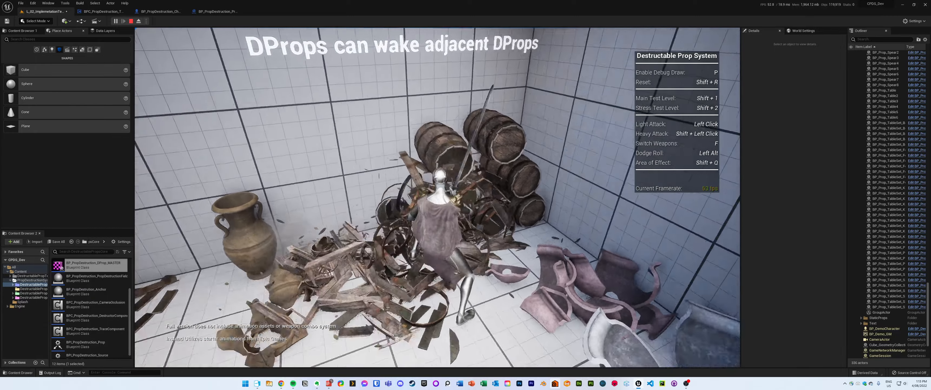
left_click(437, 197)
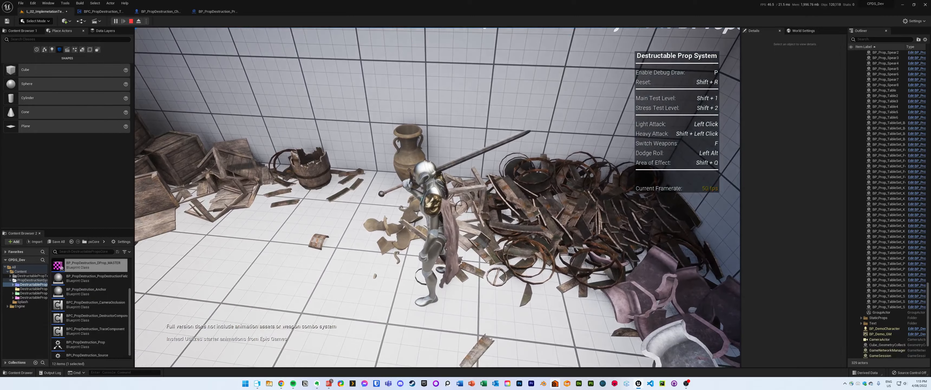
key("Escape")
key("f")
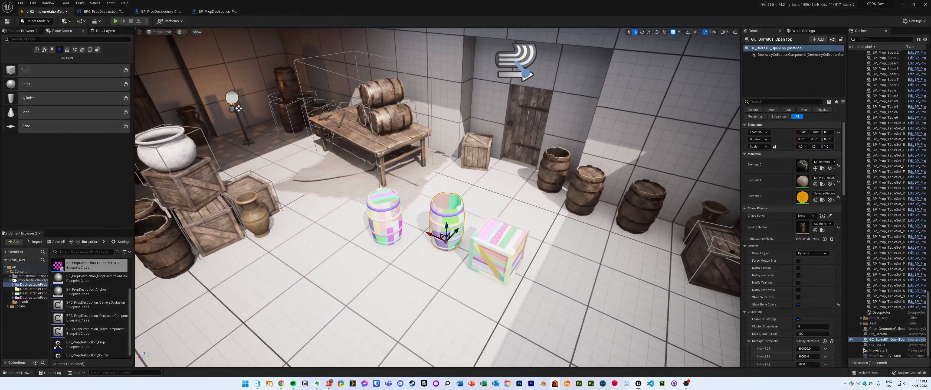
Step: Select the closed barrel GC_Barrel01 and examine its colour-coded fracture pieces up close
right_click_drag(473, 168, 474, 203)
key("Escape")
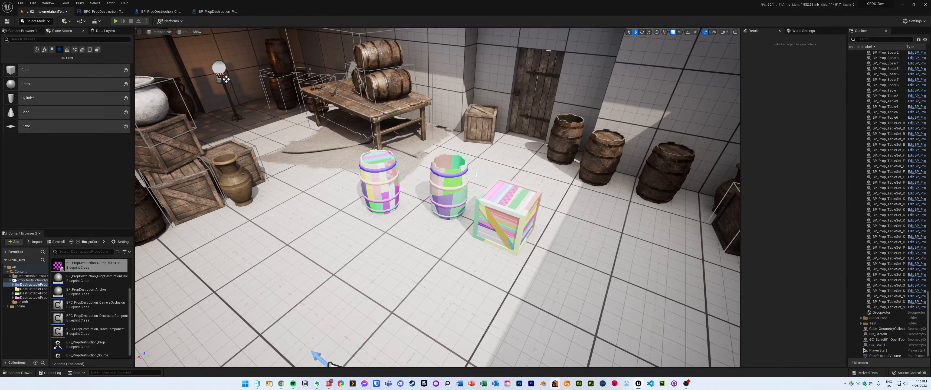
right_click_drag(477, 175, 467, 138)
left_click(343, 116)
right_click_drag(343, 116, 337, 112)
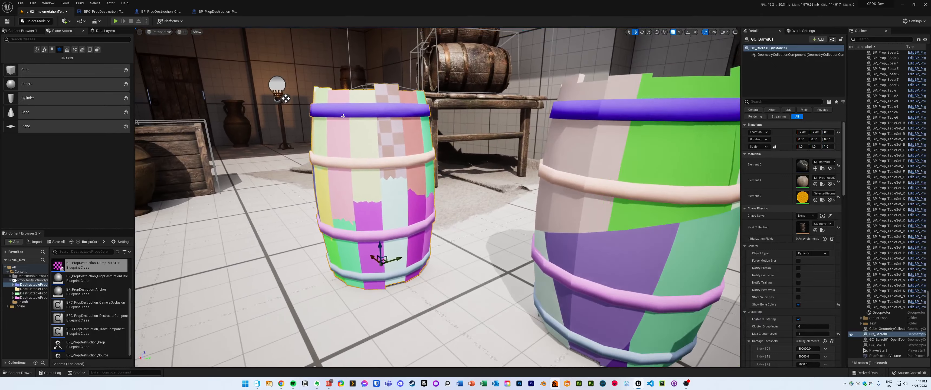
right_click_drag(391, 180, 374, 203)
right_click_drag(411, 270, 411, 278)
key("s")
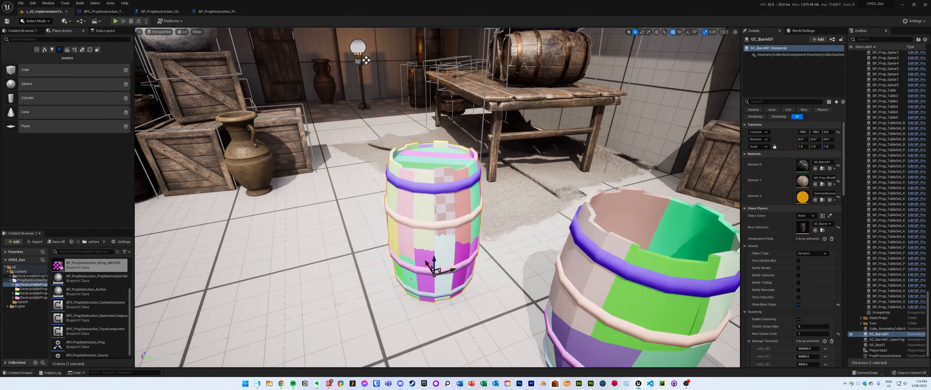
Step: Compare the wood-textured barrels by the crates with the closed and open-top barrels showing bone colours
right_click_drag(552, 216, 474, 191)
key("w")
right_click_drag(544, 299, 559, 307)
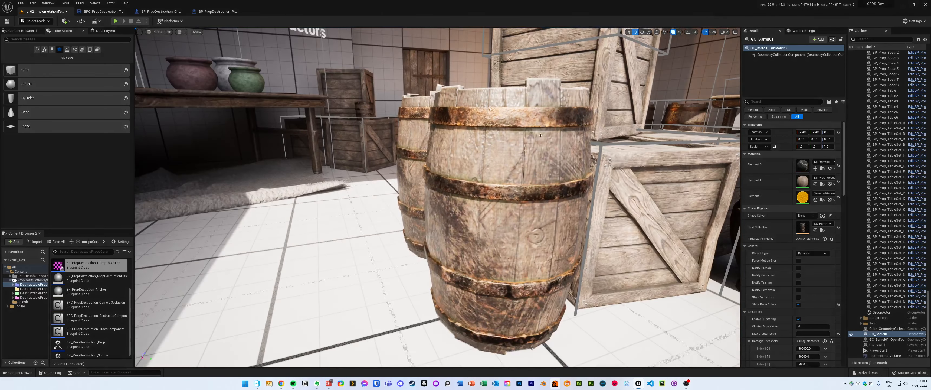
key("s")
right_click_drag(511, 280, 422, 255)
key("w")
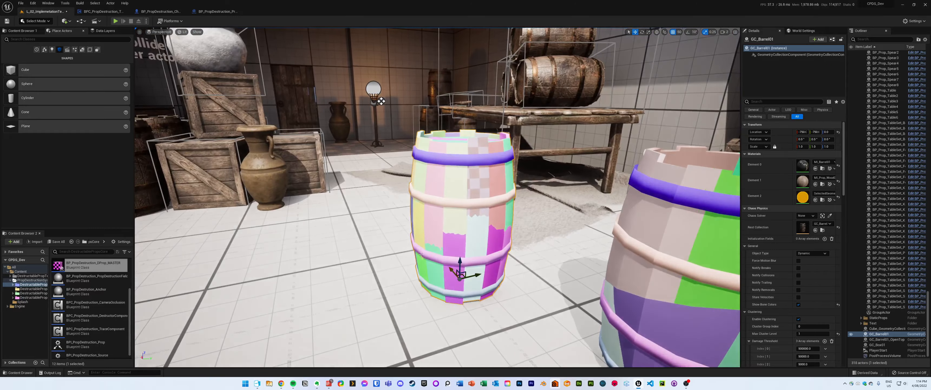
key("a")
right_click_drag(506, 251, 602, 242)
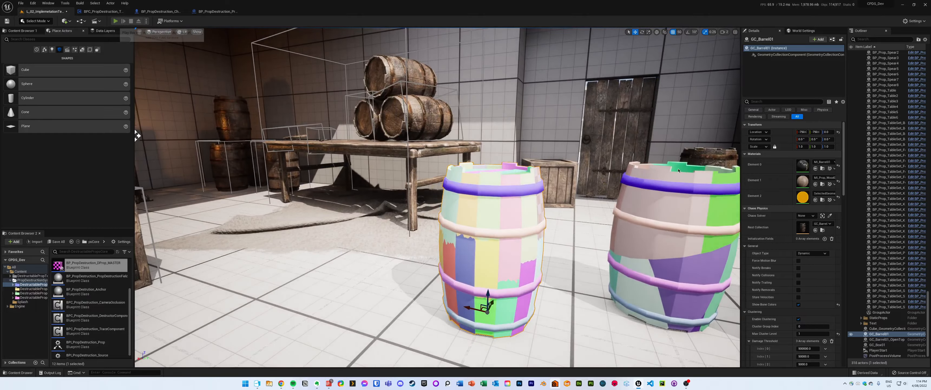
Step: Play the level and attack the crates and barrels along the wall to test their destruction
left_click(115, 20)
key("w")
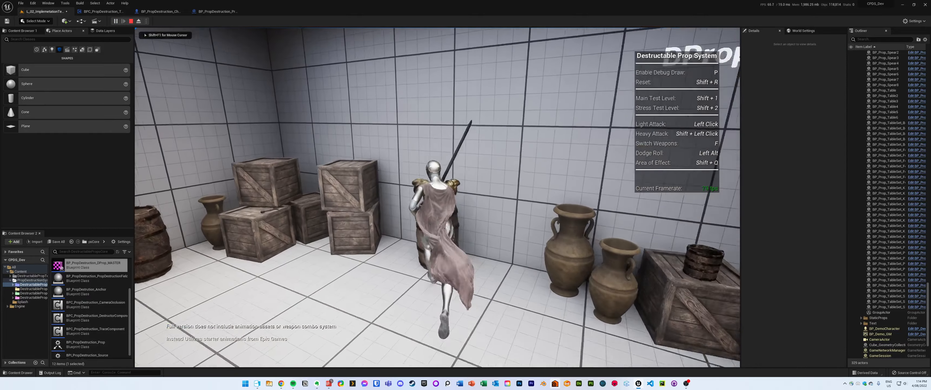
left_click(438, 198)
left_click(438, 197)
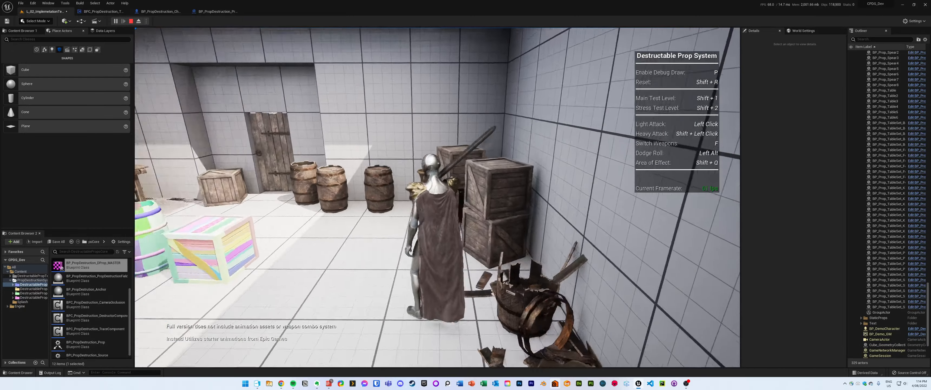
key("w")
left_click(437, 197)
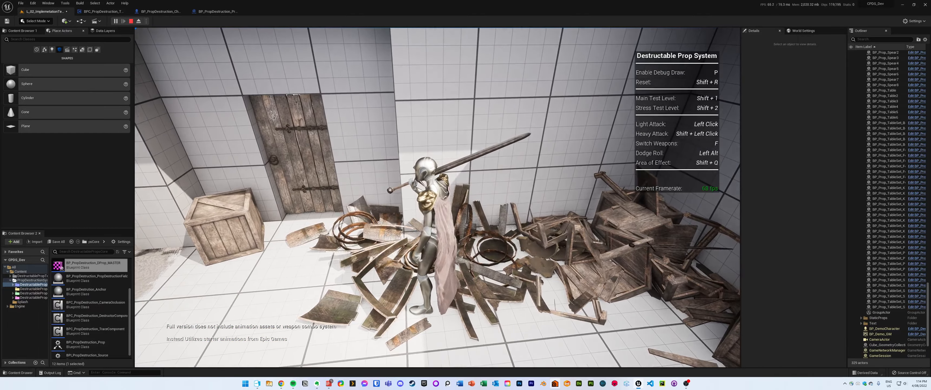
Step: Dodge-roll the character to the "DProps can wake adjacent DProps" corner, test the stacked barrels' destruction, and end the play session
key("alt")
key("w")
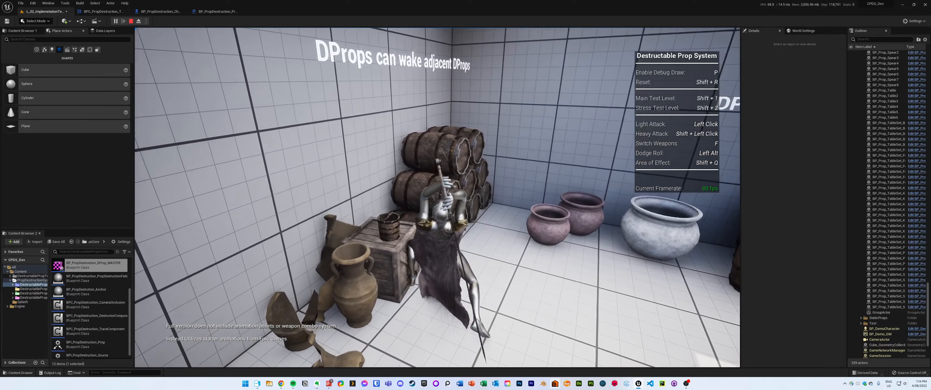
key("d")
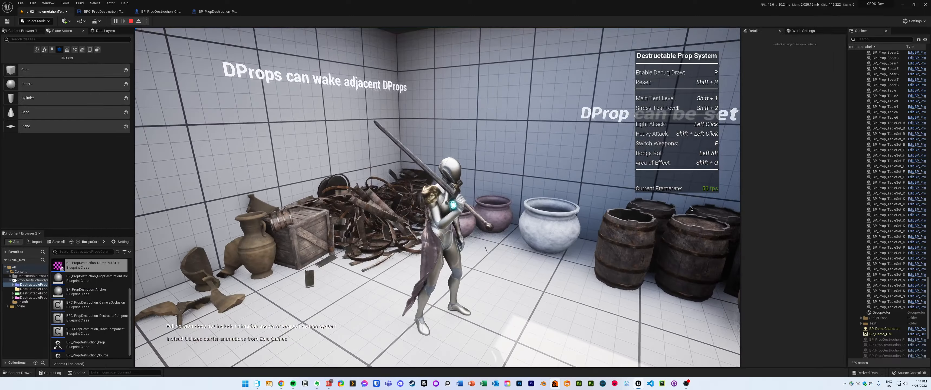
key("Escape")
right_click_drag(498, 221, 496, 219)
key("s")
key("Escape")
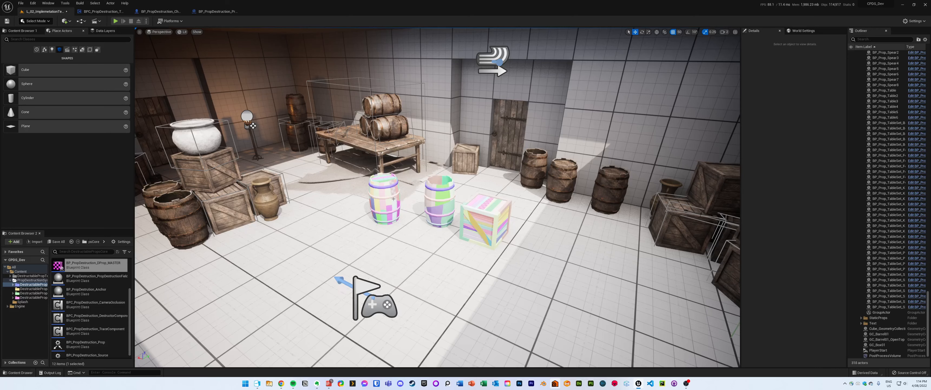
Step: Select and frame Cube_GeometryCollection above the level and switch the editor to Fracture mode
right_click_drag(283, 163, 282, 163)
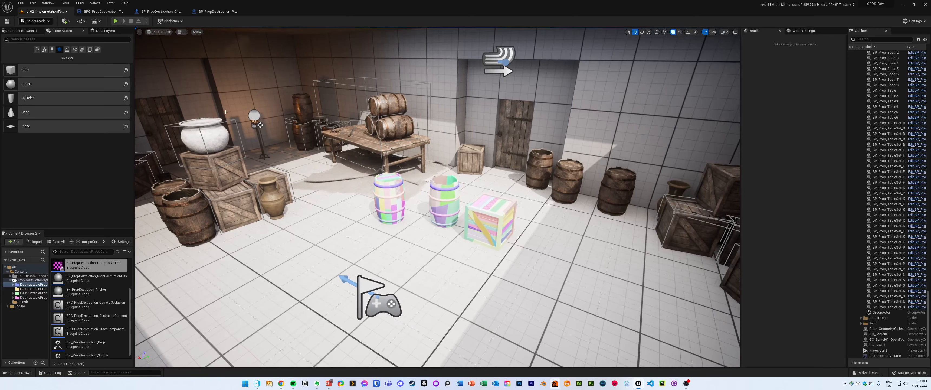
right_click_drag(226, 112, 204, 66)
left_click(450, 80)
key("f")
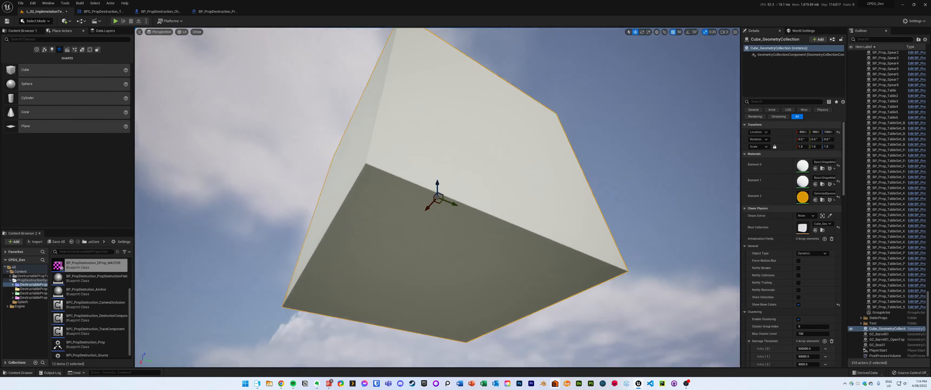
left_click_drag(450, 81, 452, 173, "alt")
scroll(452, 174, "down", 5)
scroll(451, 173, "up", 2)
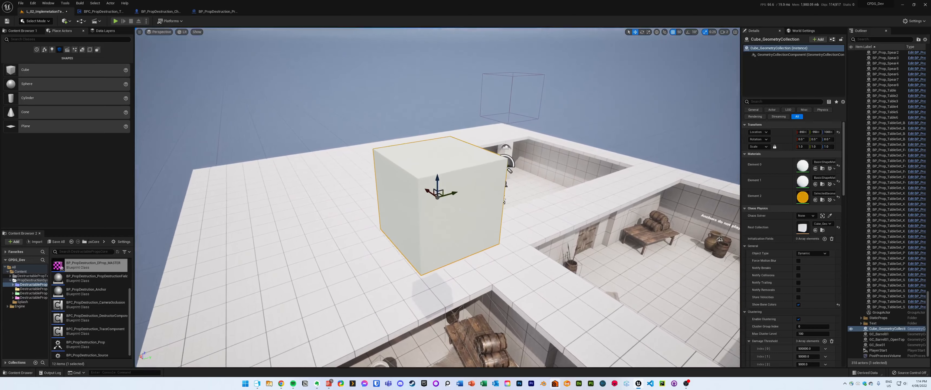
right_click_drag(253, 113, 255, 113, "alt")
left_click(51, 22)
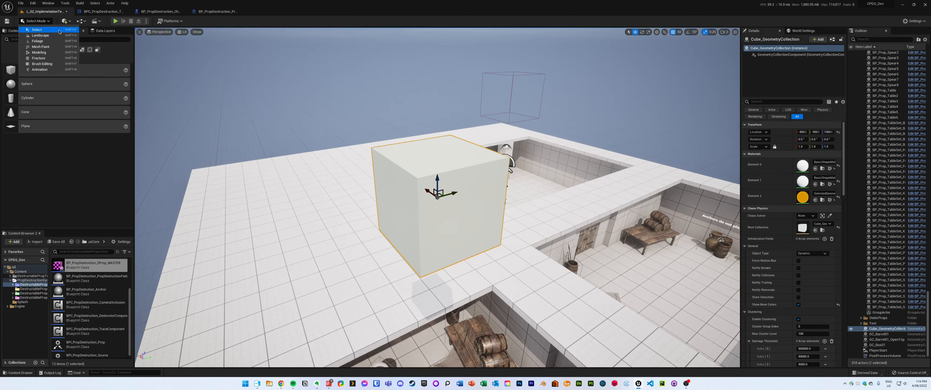
left_click(39, 58)
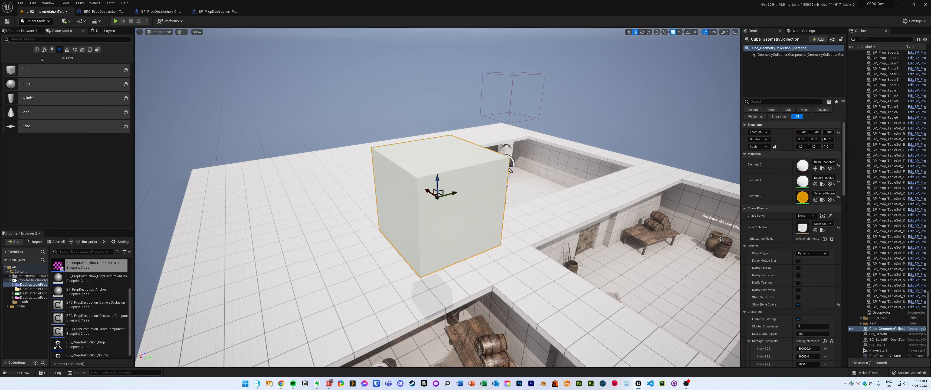
Step: Select the root piece of Cube_GeometryCollection as the fracture target
left_click(494, 188)
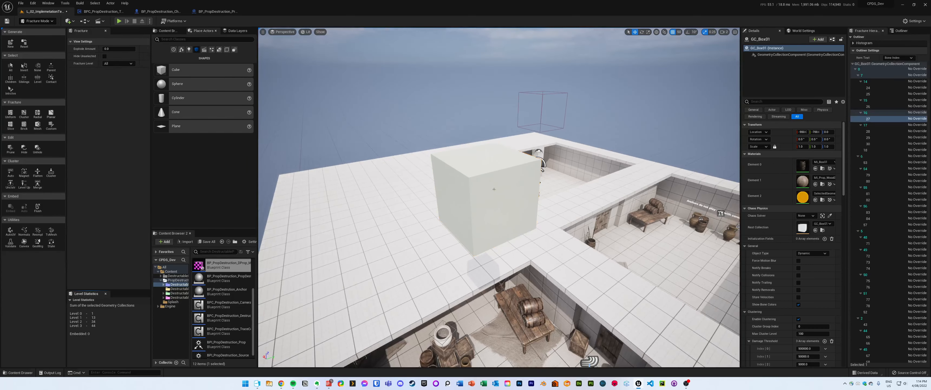
left_click(494, 189)
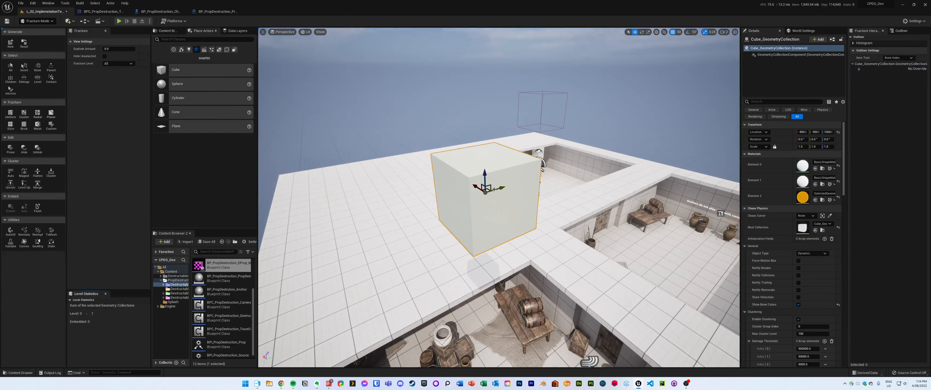
left_click(395, 203)
left_click(458, 197)
left_click(478, 161)
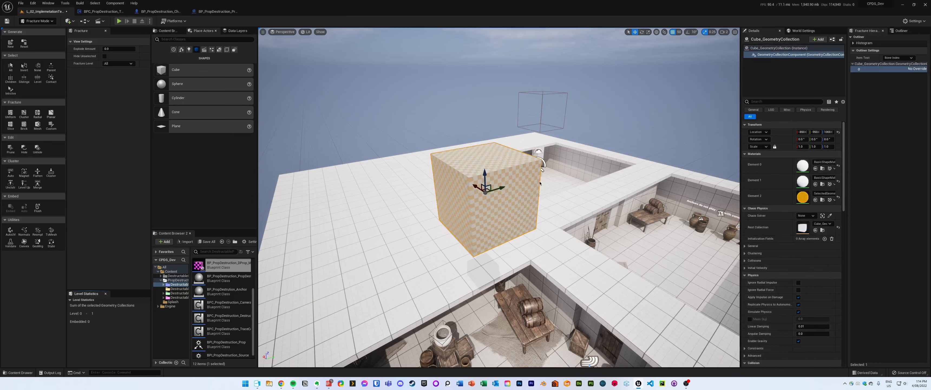
left_click_drag(540, 184, 470, 148, "alt")
scroll(558, 177, "up", 3)
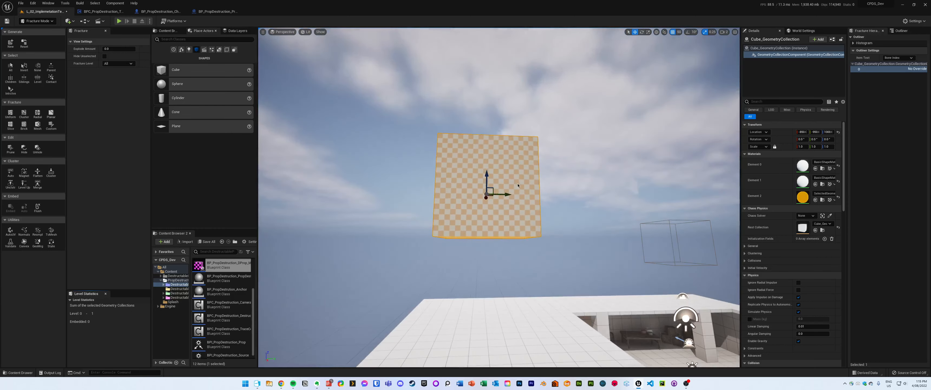
left_click_drag(517, 183, 521, 184, "alt")
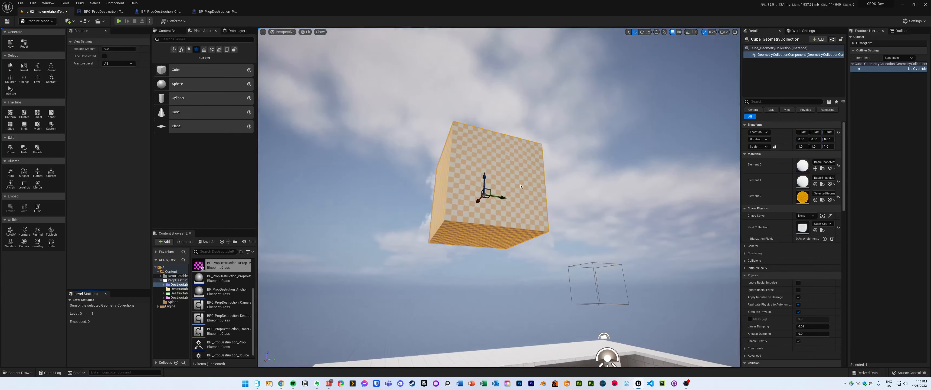
Step: Start a Uniform Voronoi fracture on the cube and examine the previewed cut lines from several sides
left_click(10, 114)
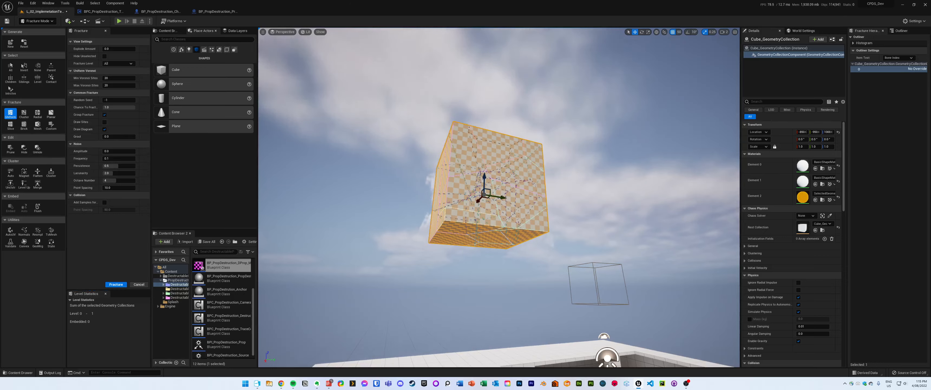
scroll(464, 172, "up", 3)
left_click_drag(464, 172, 391, 198, "alt")
mouse_move(568, 139)
left_mouse_down("alt")
mouse_move(528, 133)
mouse_move(558, 136)
left_mouse_up("alt")
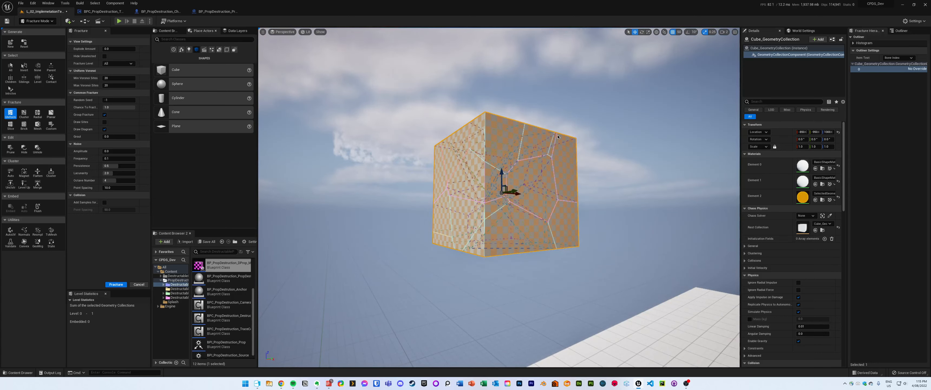
left_click_drag(535, 149, 618, 139, "alt")
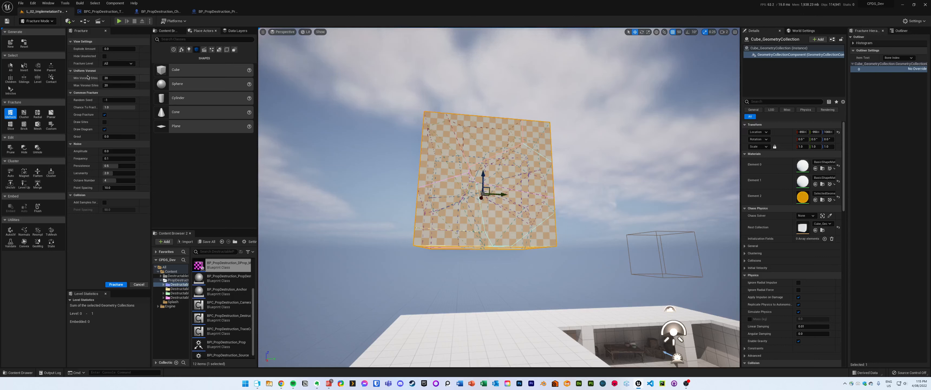
Step: Set the minimum and maximum Voronoi sites to 10 and fracture the cube
left_click_drag(116, 78, 135, 88)
type("10")
key("Tab")
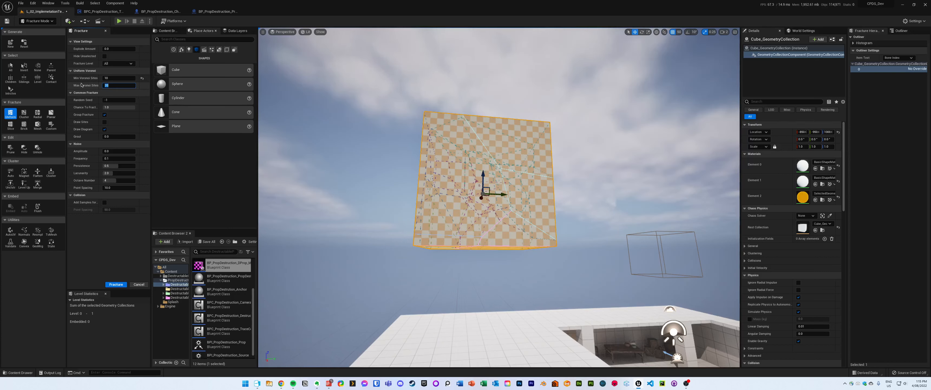
left_click(108, 86)
type("10")
key("Return")
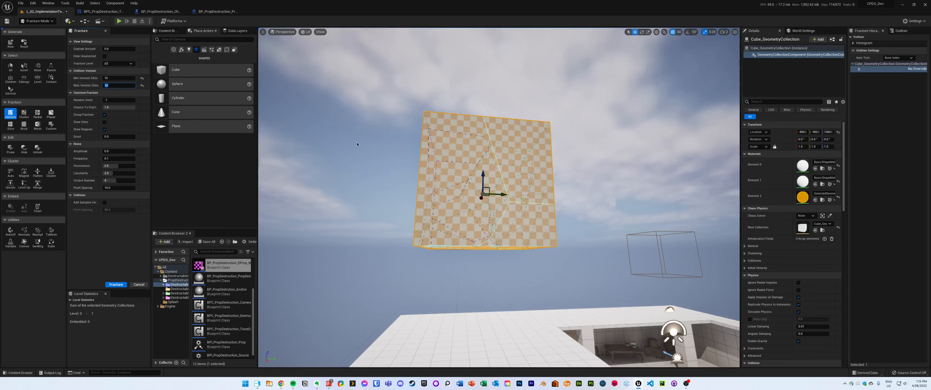
left_click_drag(426, 174, 376, 166, "alt")
left_click(120, 284)
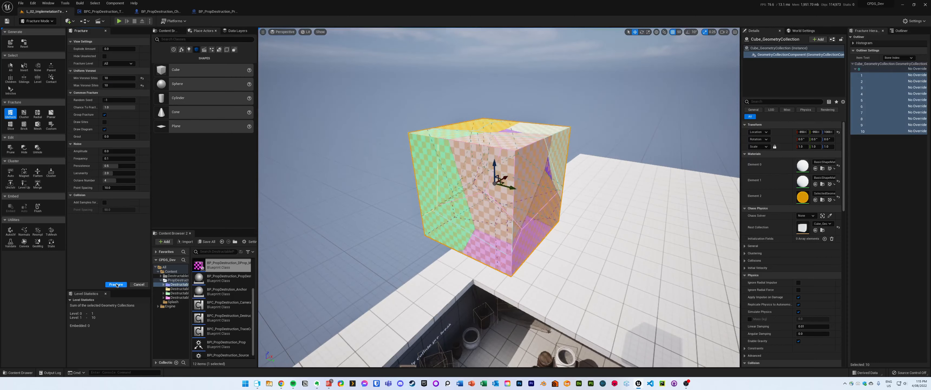
Step: Examine the cube's fractured pieces from several sides, picking individual pieces
left_click_drag(480, 163, 528, 202, "alt")
left_click(530, 164)
left_click_drag(529, 164, 597, 120, "alt")
left_click(506, 166)
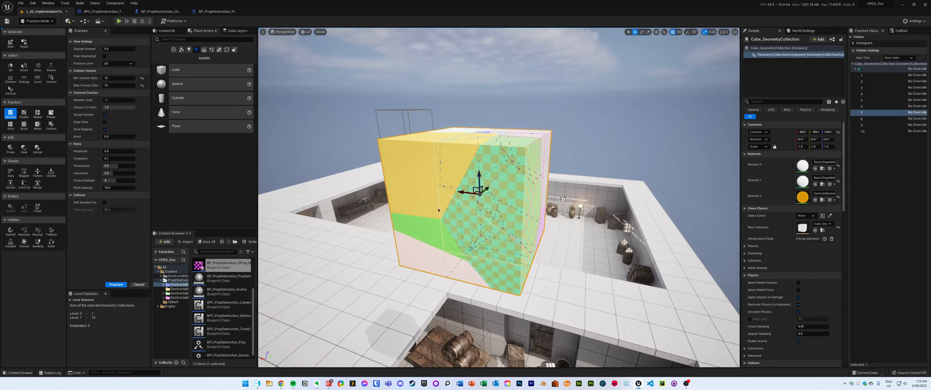
left_click(426, 159)
left_click(426, 158)
left_click(426, 158)
left_click_drag(512, 162, 443, 175, "alt")
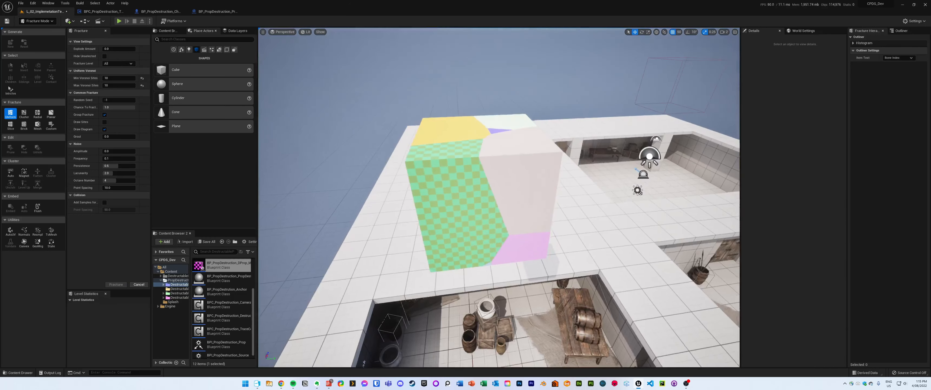
Step: Select the large green piece of the cube and fracture it again with the same Uniform Voronoi settings
left_click(512, 163)
left_click(512, 165)
left_click_drag(512, 165, 505, 117, "alt")
left_click(451, 227)
left_click_drag(451, 227, 473, 248, "alt")
left_click_drag(526, 204, 508, 195, "alt")
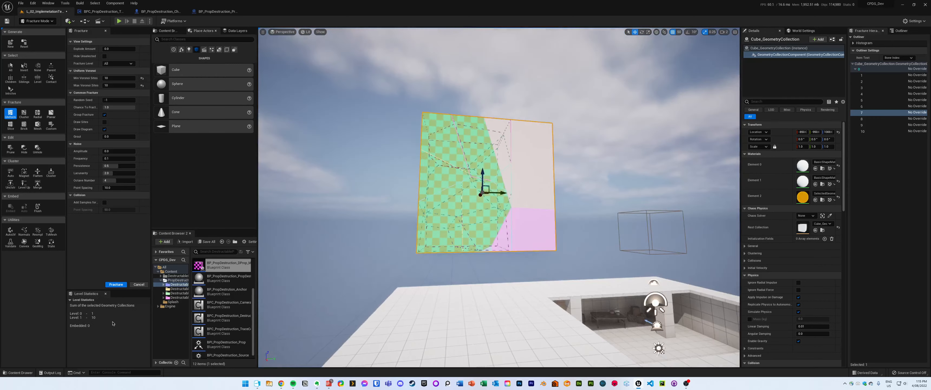
left_click(116, 285)
Step: Pick individual sub-pieces of the refractured cube and examine the second fracture level from several sides
left_click_drag(528, 165, 524, 157, "alt")
left_click(528, 165)
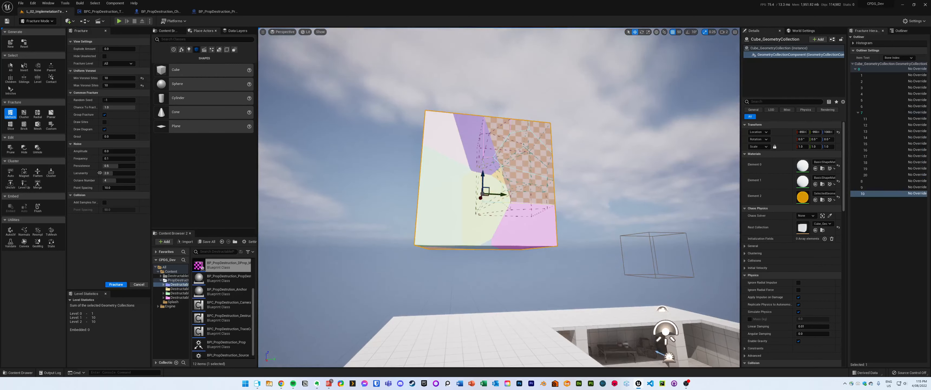
left_click_drag(371, 216, 411, 214, "alt")
left_click(454, 204)
left_click(452, 165, "ctrl")
left_click(452, 165)
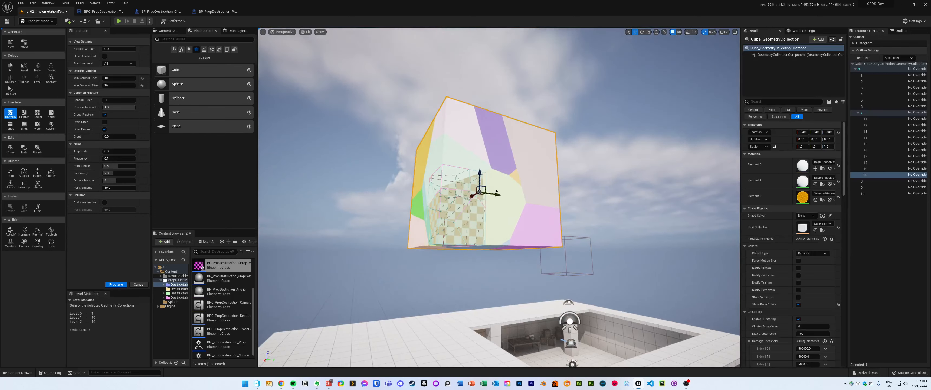
Step: Reset the cube's geometry collection to its unfractured state and select the cube again
left_click(24, 43)
left_click(442, 149)
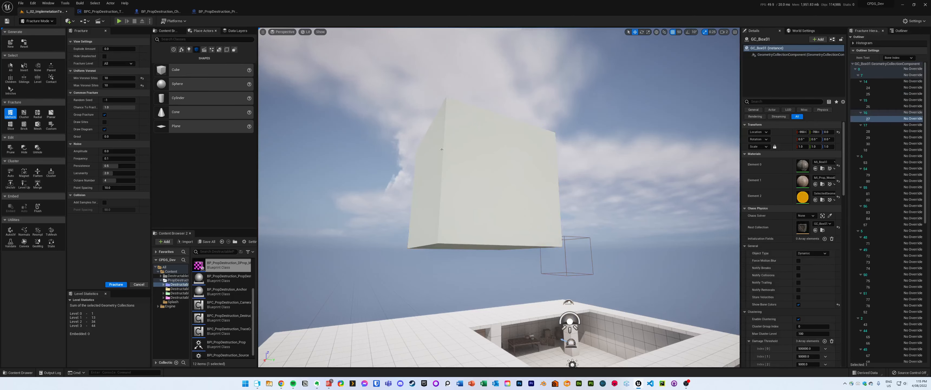
left_click(462, 167)
left_click(461, 167)
left_click_drag(484, 181, 456, 231, "alt")
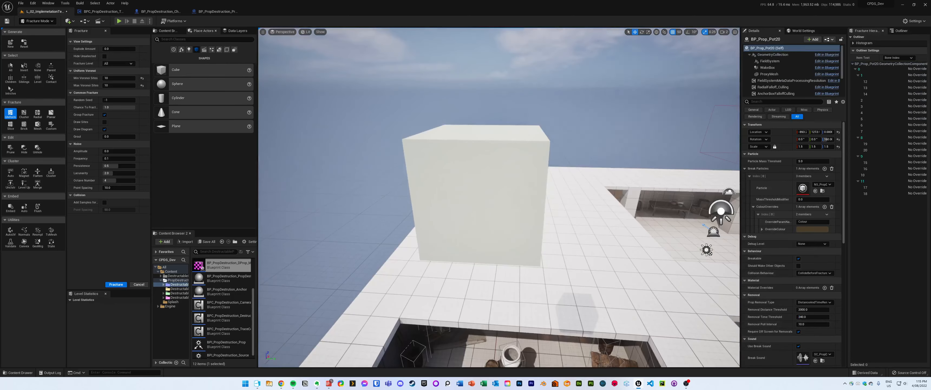
left_click(484, 181)
left_click(468, 182)
left_click(487, 181)
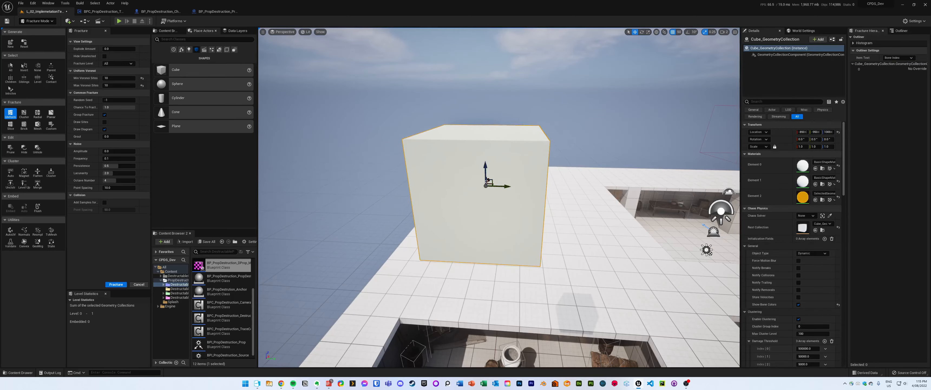
Step: Cancel the active Uniform Voronoi fracture tool on the reset cube
left_click(389, 163)
left_click(449, 162)
left_click(139, 284)
left_click(396, 209)
left_click_drag(396, 209, 348, 177, "alt")
left_click(528, 203)
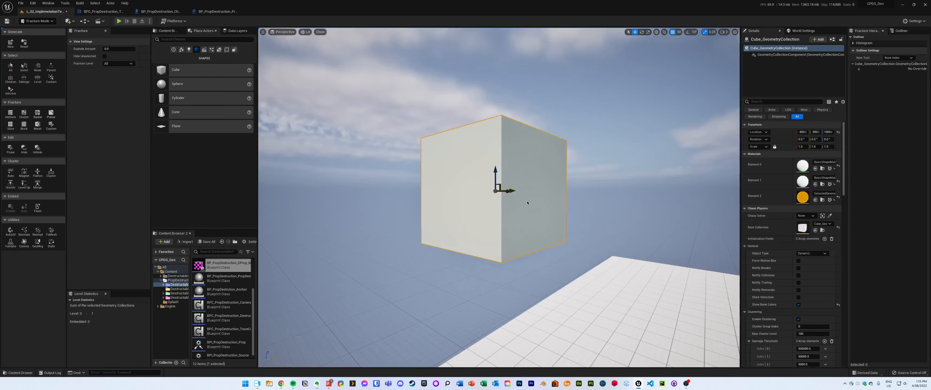
Step: Compare the Cluster Voronoi cut preview on the cube with the Uniform Voronoi preview
left_click(515, 196)
left_click(29, 115)
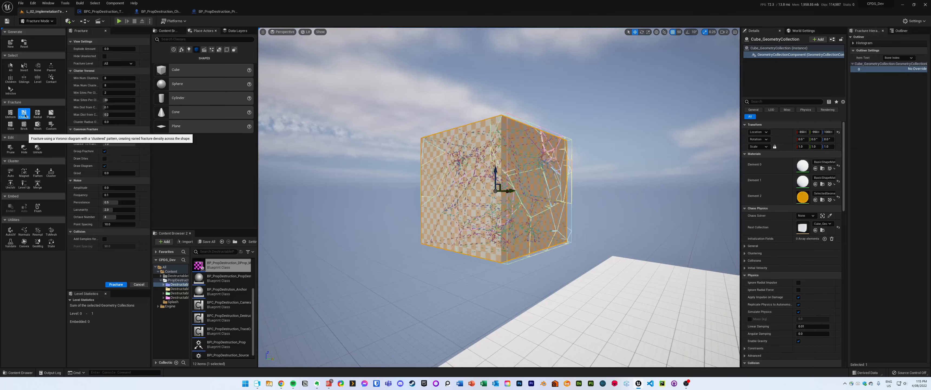
left_click(10, 114)
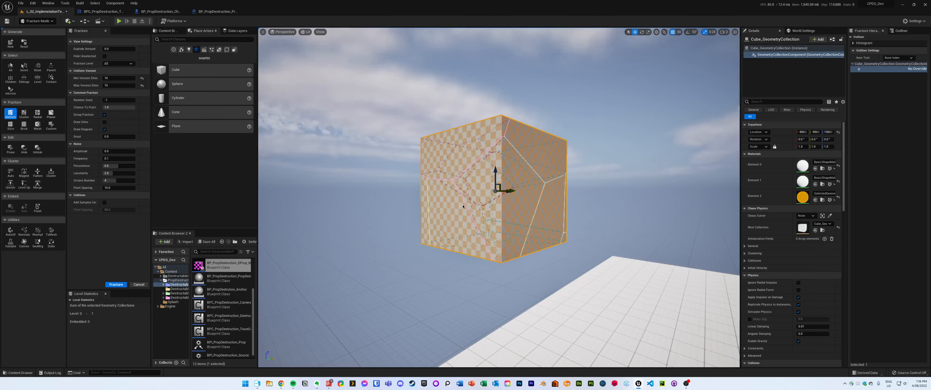
left_click(24, 114)
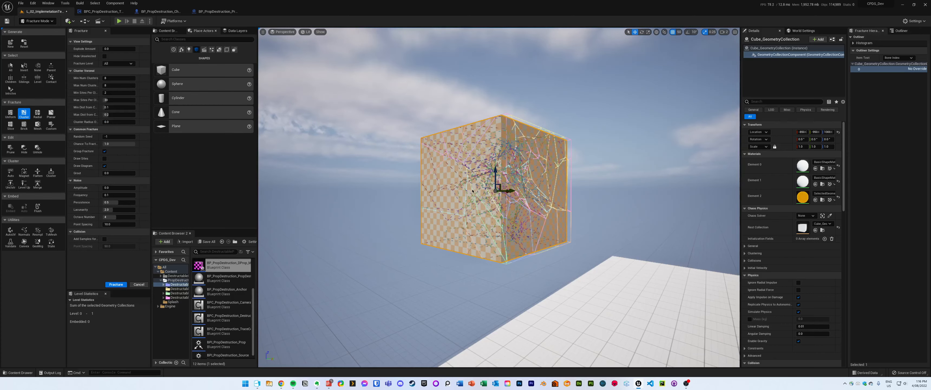
left_click_drag(477, 176, 478, 191, "alt")
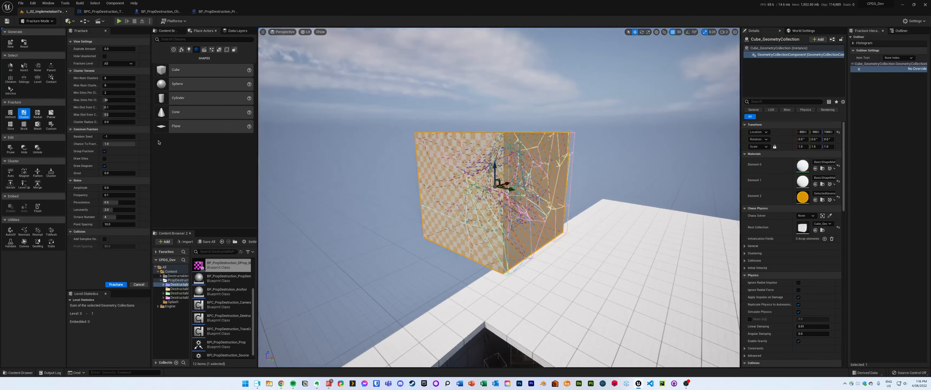
left_click(10, 114)
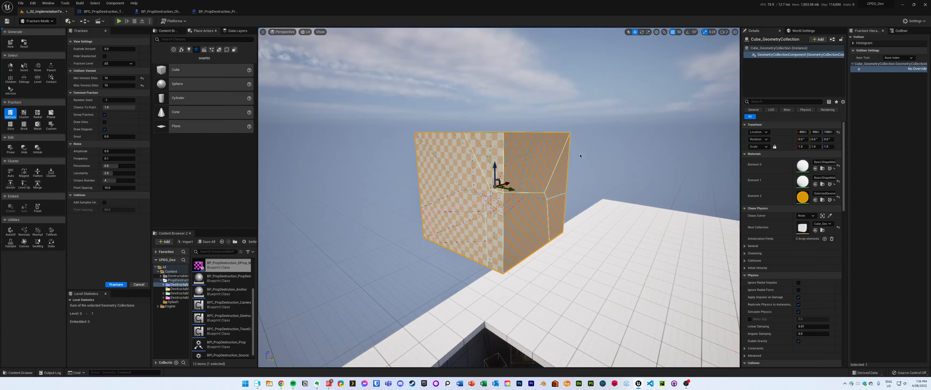
left_click(24, 114)
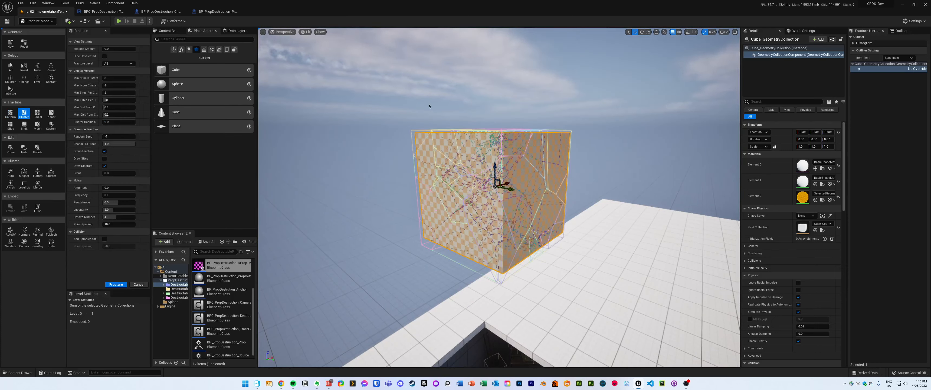
Step: Widen the fracture settings' name column to read the labels, and fracture the cube with the default Cluster Voronoi settings
left_click_drag(489, 3, 491, 46)
double_click(490, 46)
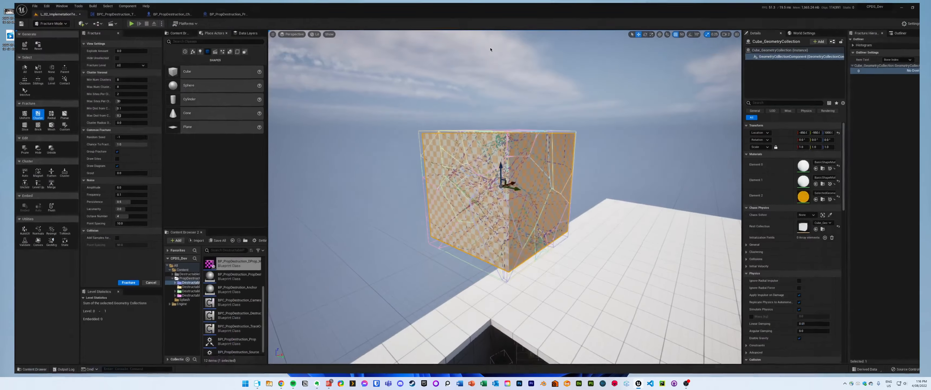
left_click_drag(506, 197, 474, 125, "alt")
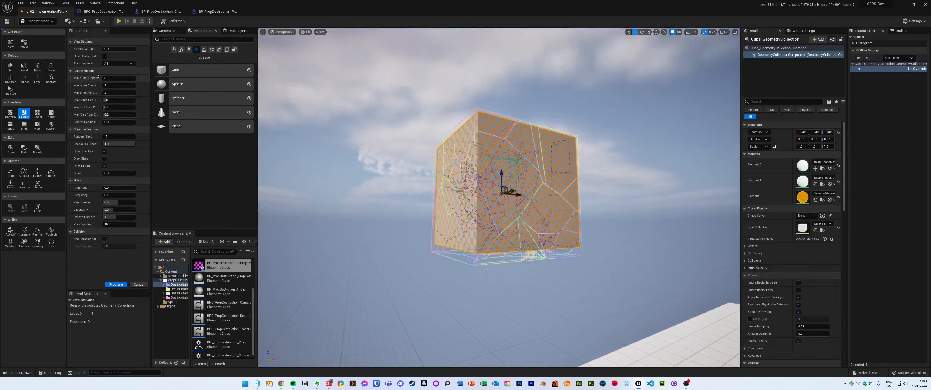
left_click_drag(99, 78, 112, 78)
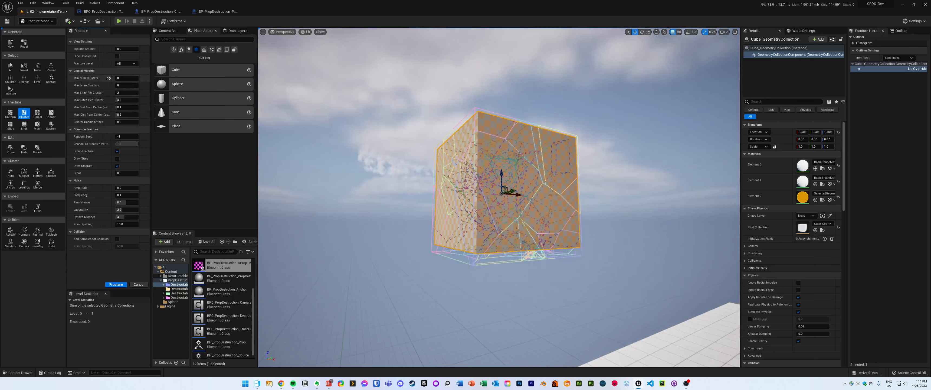
left_click(116, 284)
Step: Examine the clustered fracture pieces in the hierarchy and on the cube, picking a single piece
scroll(927, 162, "down", 1)
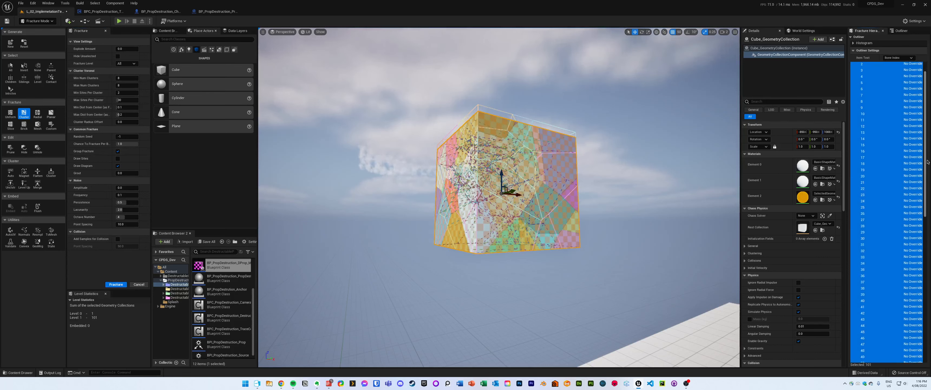
left_click_drag(927, 162, 929, 290)
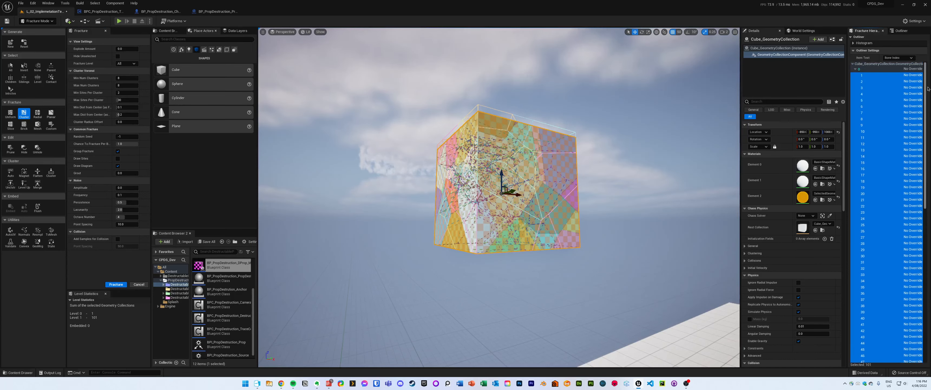
left_click(564, 155)
left_click(489, 197)
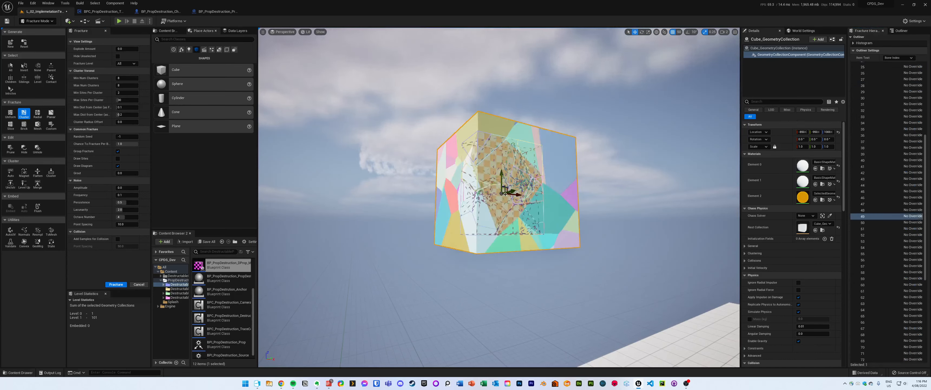
left_click_drag(488, 197, 651, 271, "alt")
mouse_move(494, 212)
left_mouse_down("alt")
mouse_move(543, 217)
mouse_move(470, 181)
mouse_move(449, 152)
mouse_move(494, 212)
left_mouse_up("alt")
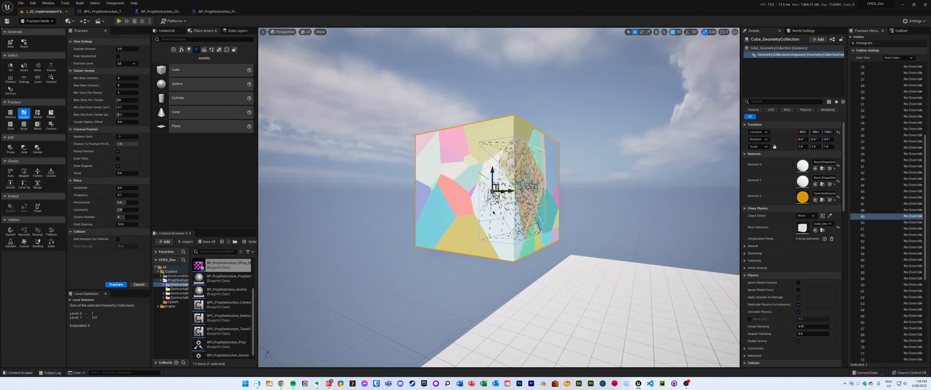
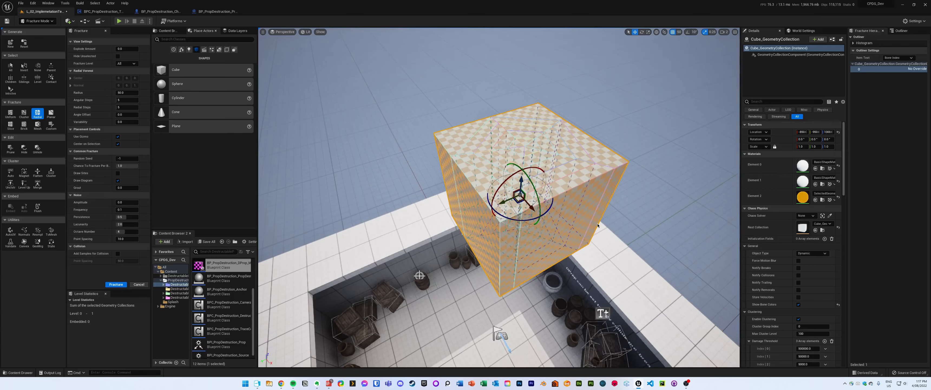
Step: Examine the Radial Voronoi cut preview on the unfractured cube from several sides
left_click_drag(541, 139, 521, 166, "alt")
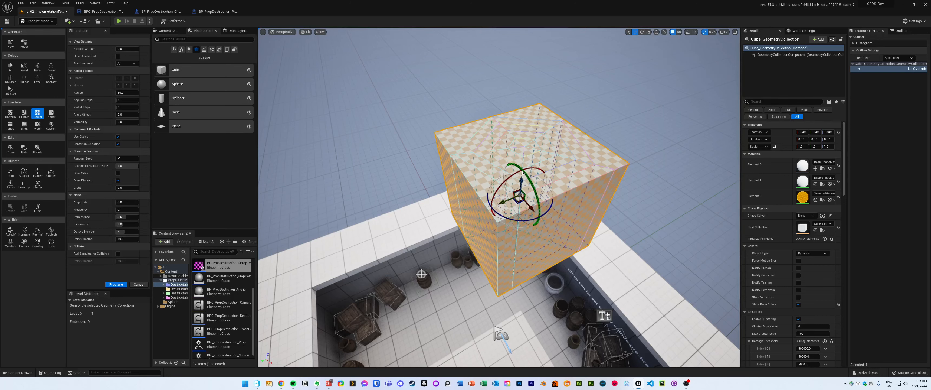
right_click_drag(513, 138, 523, 136)
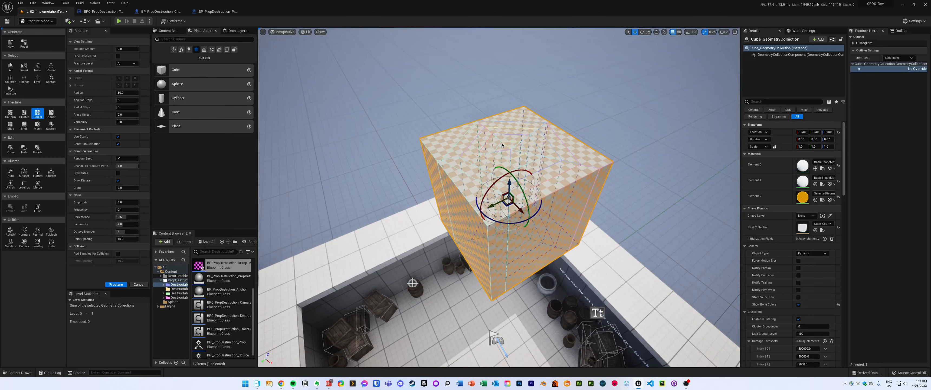
right_click_drag(511, 144, 498, 219)
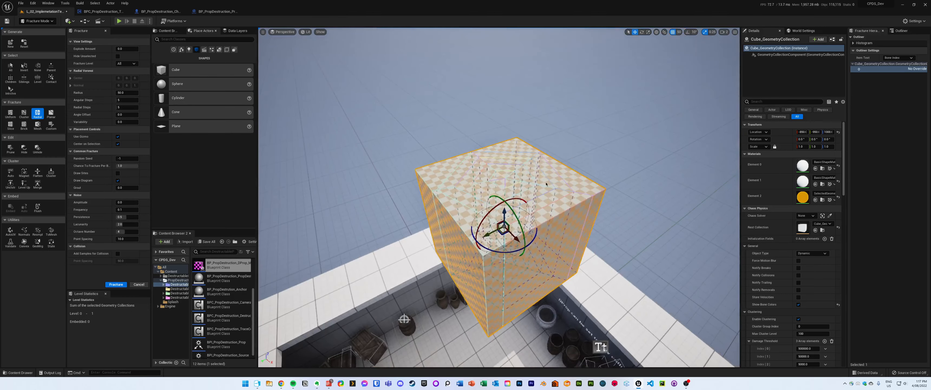
left_click_drag(559, 257, 546, 235, "alt")
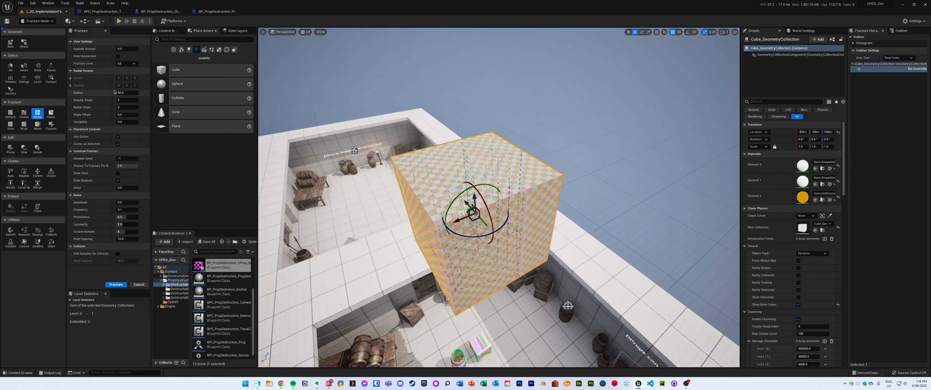
Step: Set the Radial Voronoi radial steps to 1 and angular steps to 20, and check the preview from above and below the cube
left_click(122, 107)
type("8")
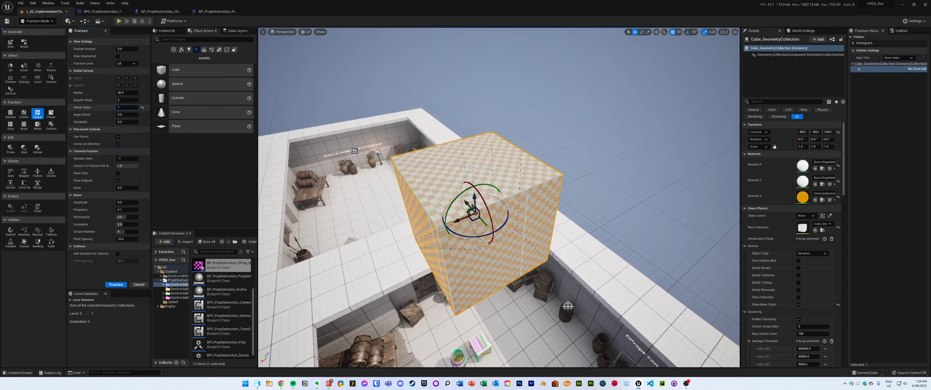
left_click_drag(122, 101, 144, 101)
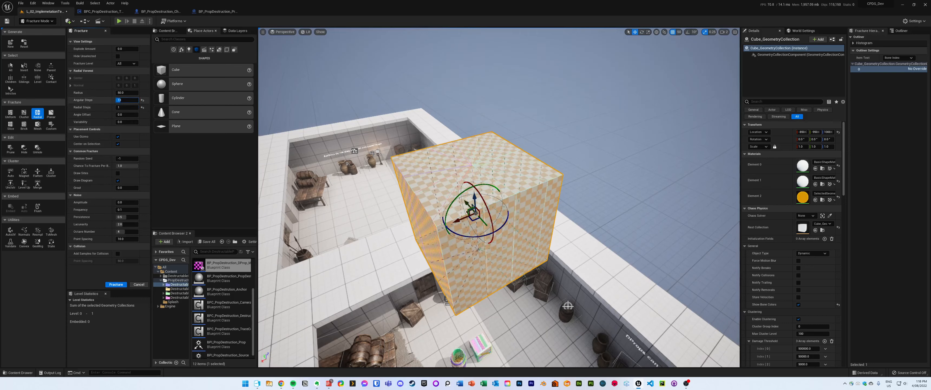
left_click_drag(455, 166, 456, 224, "alt")
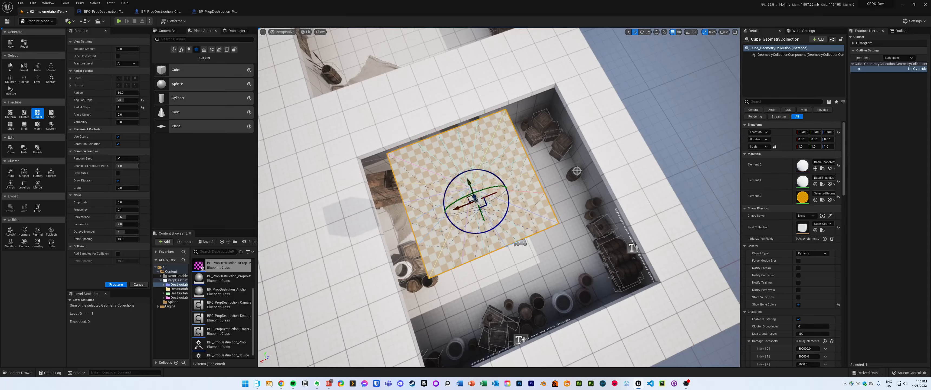
left_click_drag(544, 185, 530, 90, "alt")
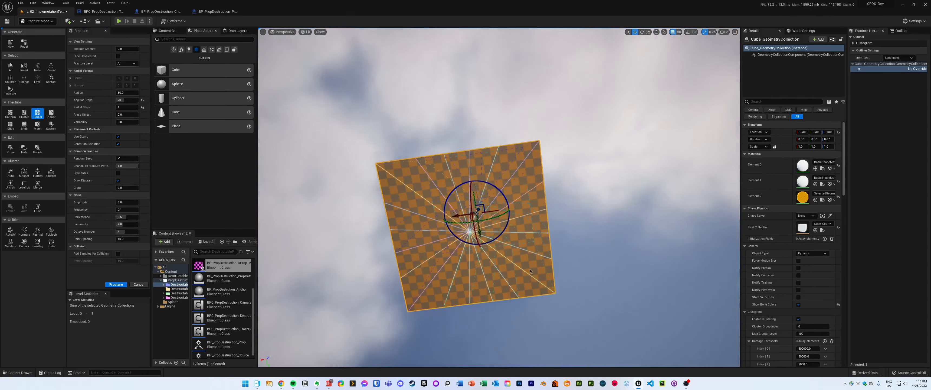
left_click_drag(603, 195, 640, 78, "alt")
left_click_drag(550, 266, 545, 325, "alt")
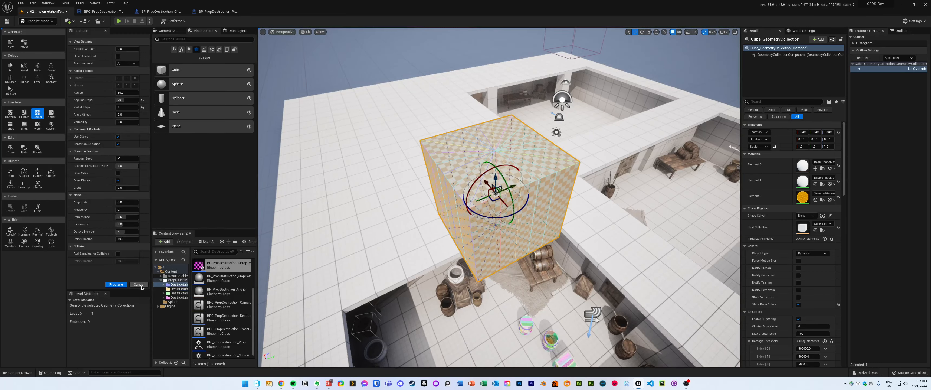
Step: Start a Planar fracture, tilt the cutting plane diagonally through the cube, and fracture the cube along it
left_click(53, 114)
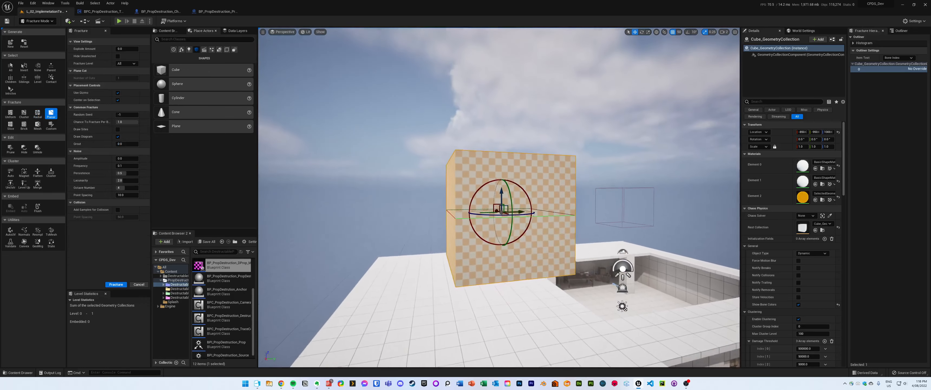
left_click_drag(382, 208, 382, 237, "alt")
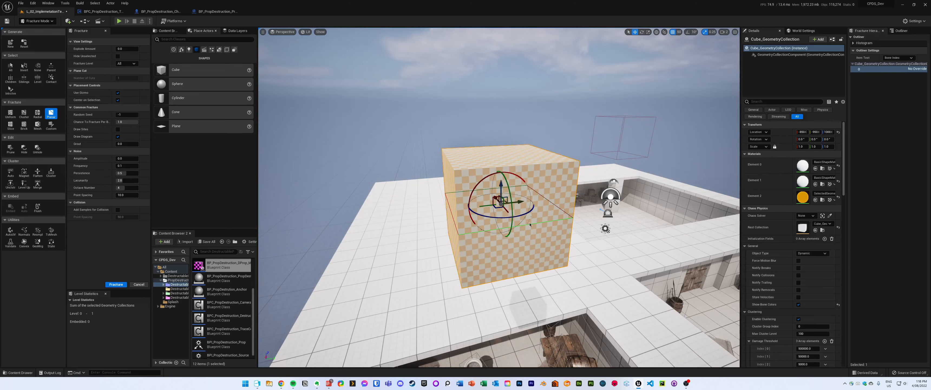
left_click_drag(472, 187, 481, 163)
left_click_drag(574, 199, 574, 199, "alt")
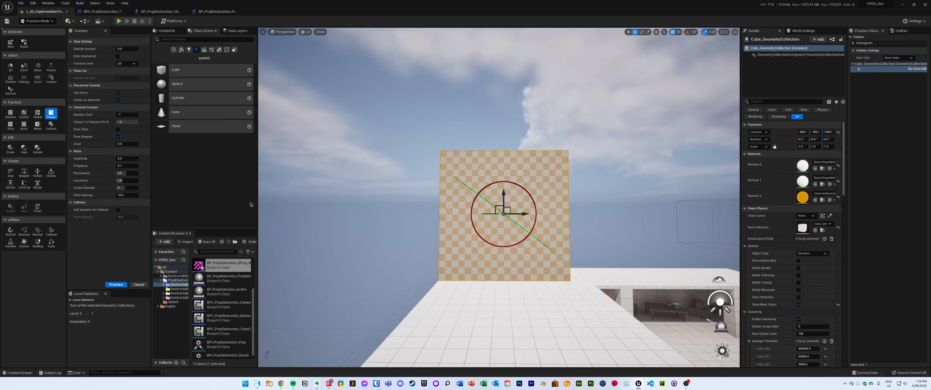
left_click(126, 285)
Step: Select the lower piece of the planar-cut cube and examine the diagonal cut from several sides
left_click(450, 202)
left_click_drag(441, 180, 441, 183, "alt")
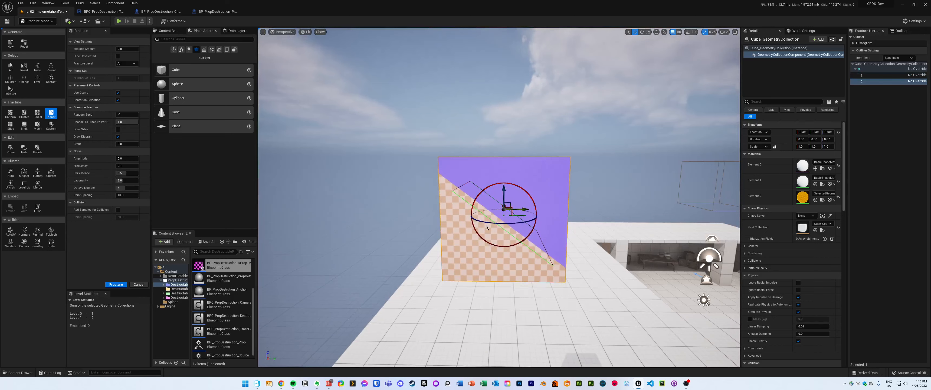
left_click_drag(485, 177, 489, 172, "alt")
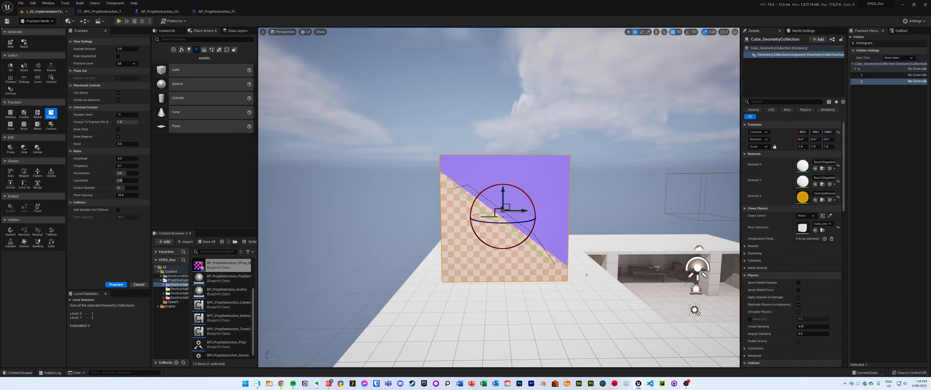
left_click_drag(591, 233, 538, 166, "alt")
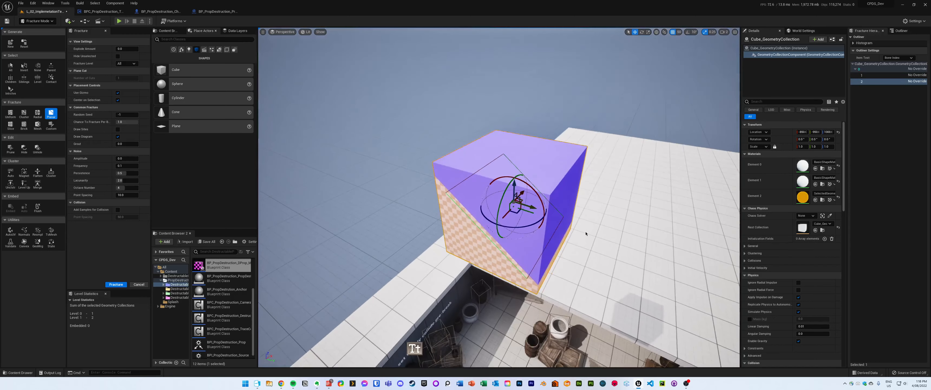
Step: Select the upper and then the lower piece of the planar-cut cube and view the diagonal cut from the front
left_click(538, 165)
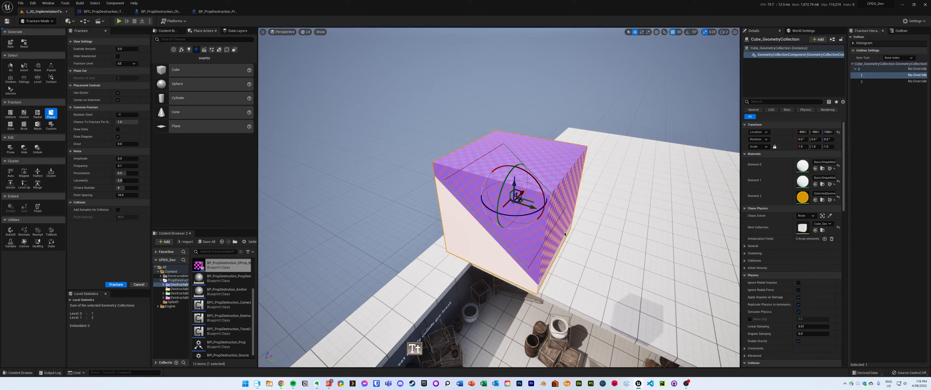
left_click(472, 239)
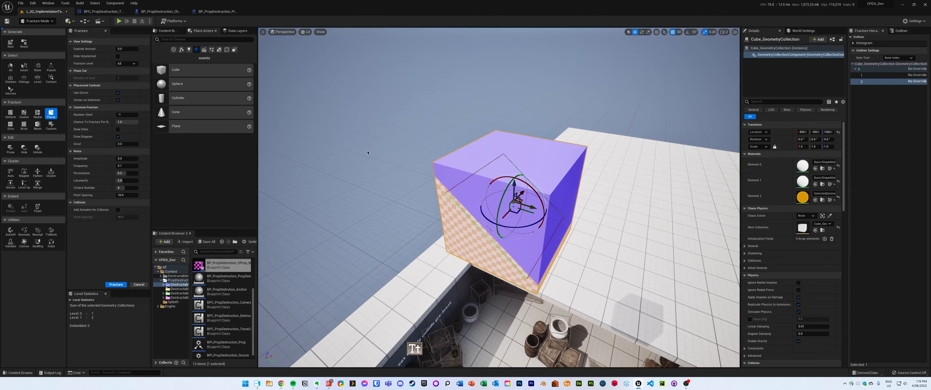
left_click_drag(428, 207, 432, 211, "alt")
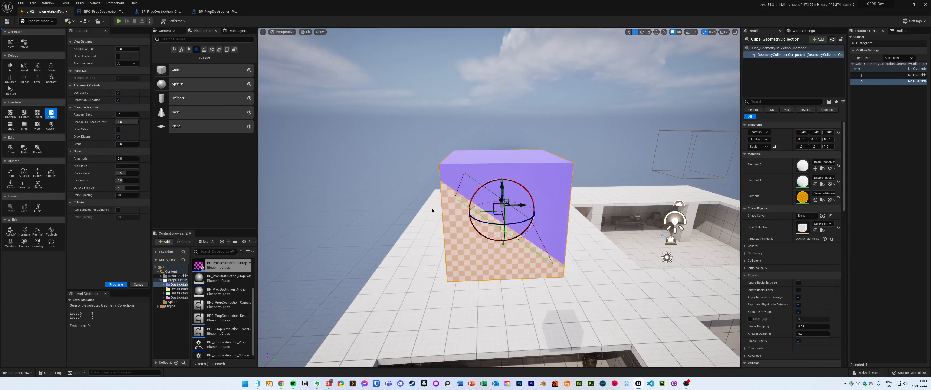
Step: Examine the jagged fracture edges on the colored barrel in the room, then return to the cube and select its upper piece
key("w")
right_click_drag(499, 197, 553, 202)
right_click_drag(564, 126, 564, 105)
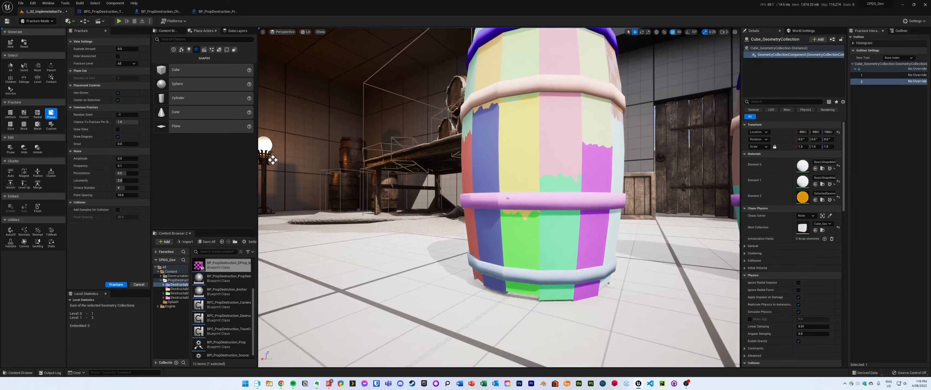
right_click_drag(508, 198, 438, 180)
key("e")
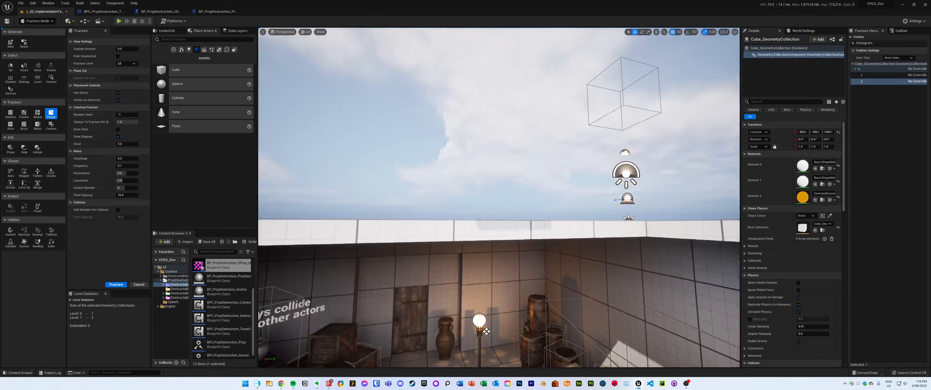
key("f")
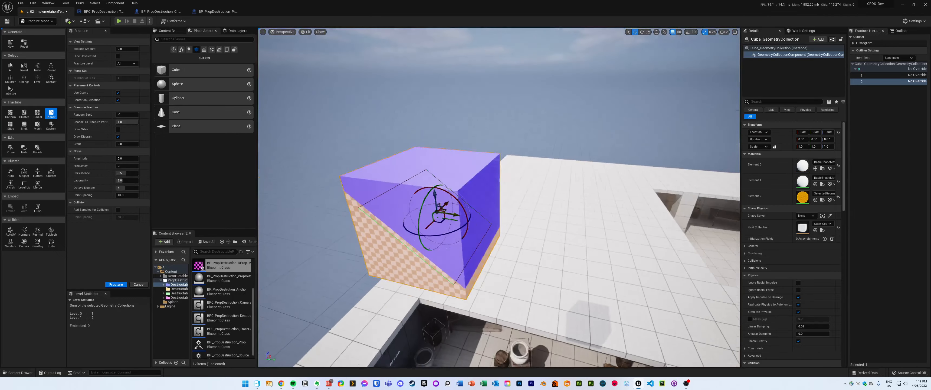
right_click_drag(507, 136, 485, 113)
left_click(439, 134)
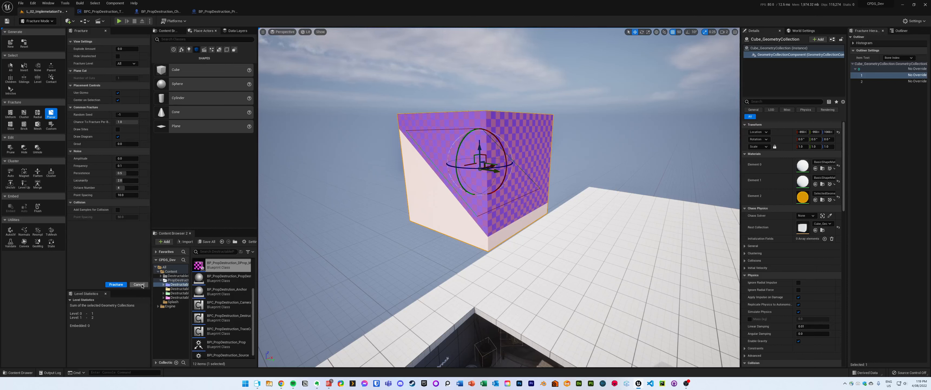
Step: Reset the cube and fracture its root bone with a Planar cut using noise amplitude about 2, higher frequency and point spacing about 7.3
left_click(24, 43)
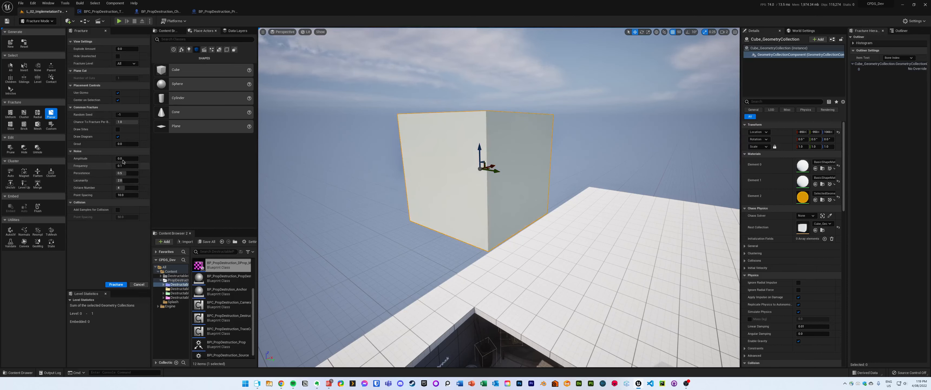
left_click(861, 70)
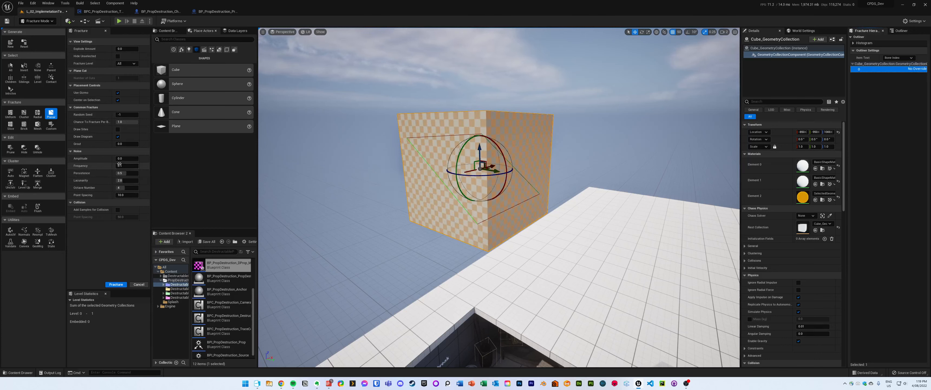
left_click_drag(127, 159, 137, 158)
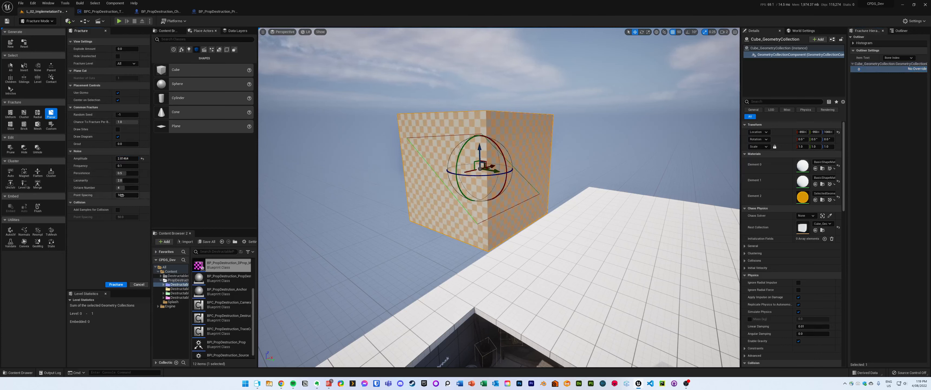
left_click_drag(126, 195, 117, 195)
left_click_drag(121, 165, 135, 165)
left_click(123, 284)
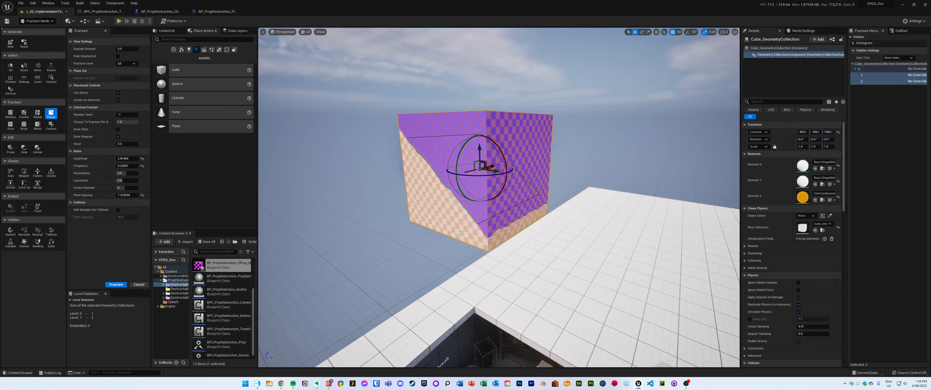
Step: Select each piece of the noisy planar-cut cube in turn and examine the jagged cut edge from several sides
key("w")
key("a")
right_click_drag(386, 98, 437, 98)
left_click(385, 99)
key("f")
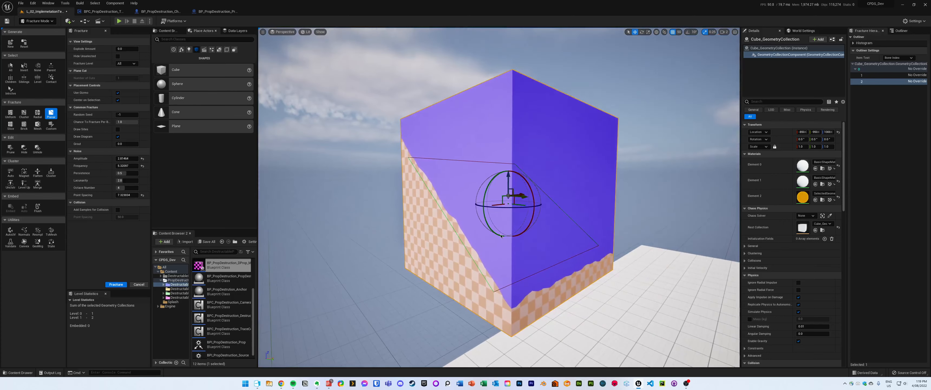
left_click(549, 187)
key("s")
key("a")
right_click_drag(550, 188, 576, 191)
key("w")
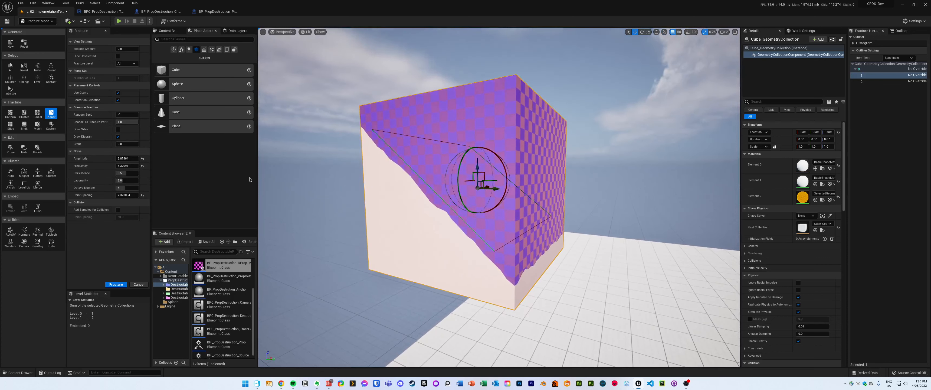
Step: Reset the cube, set the grout to about 5.1, fracture the root bone with the Planar cut, and select the upper piece
left_click(24, 46)
left_click_drag(127, 144, 141, 143)
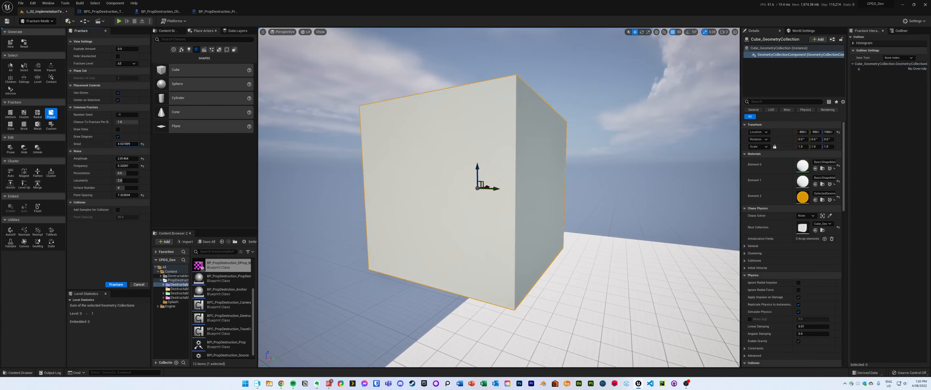
left_click(117, 284)
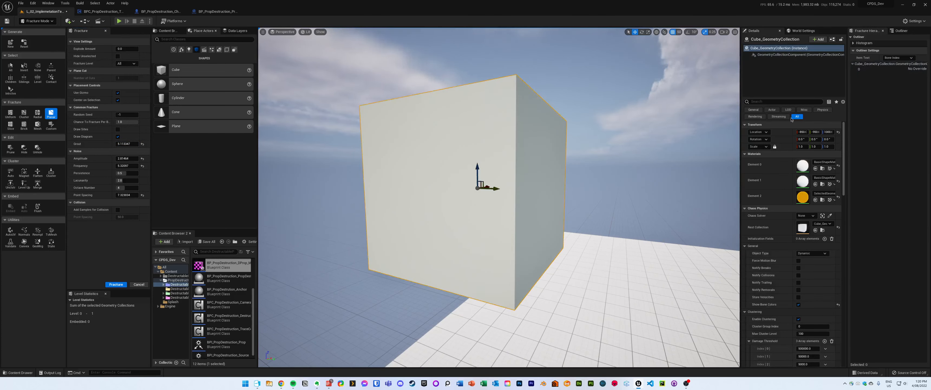
left_click(877, 69)
left_click(117, 285)
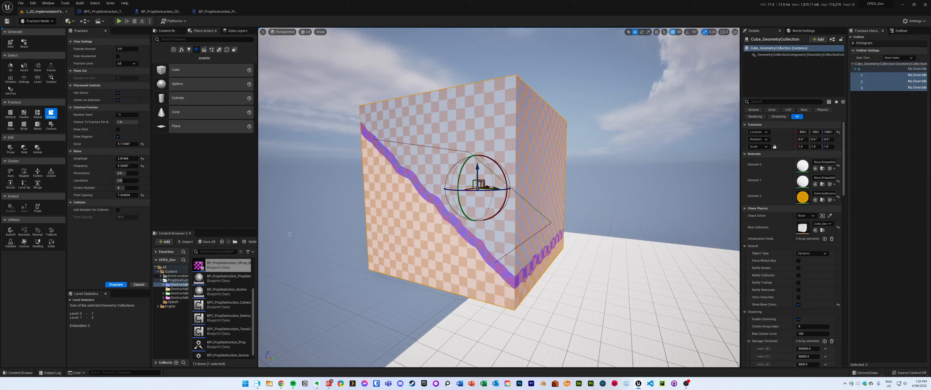
left_click(436, 203)
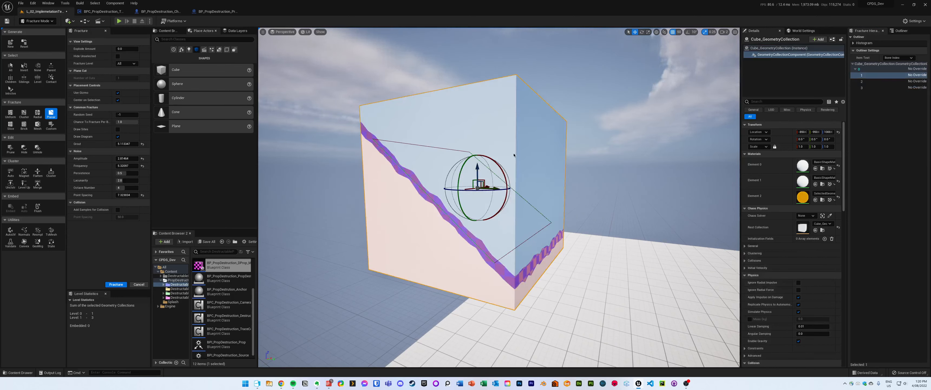
Step: Leave the Planar fracture, reset the cube to its unfractured state, and start a Slice fracture on its root bone
left_click(138, 284)
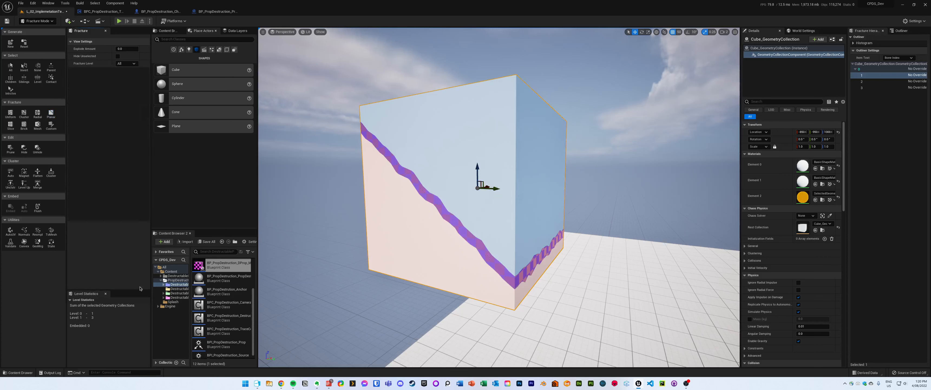
left_click(24, 43)
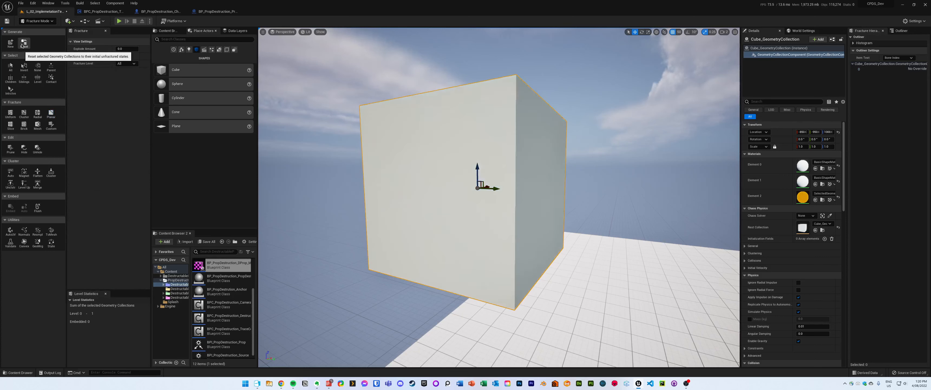
left_click(10, 126)
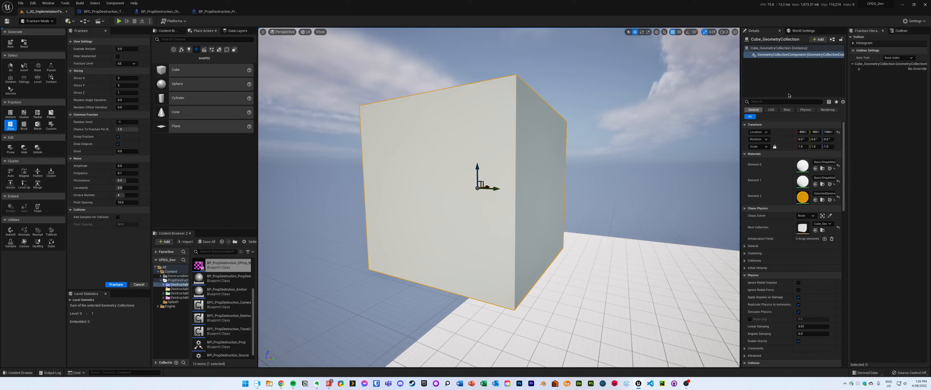
left_click(874, 68)
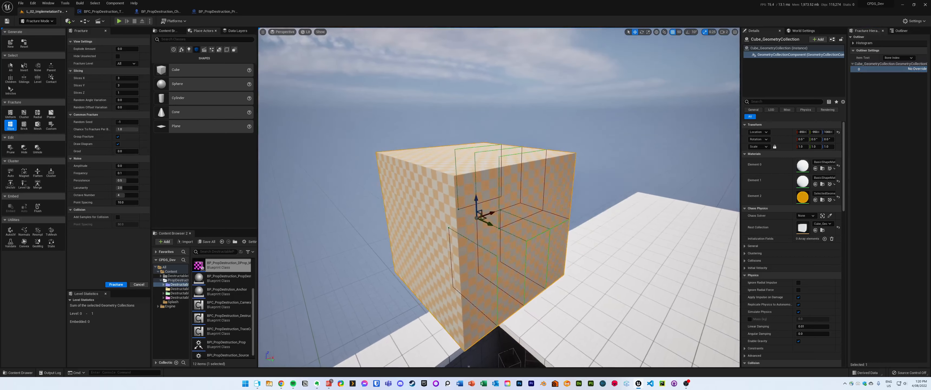
Step: Examine the slice preview on the cube and the plank-like pieces of the fractured crate in the room
right_click_drag(460, 150, 452, 152)
right_click_drag(507, 169, 405, 204)
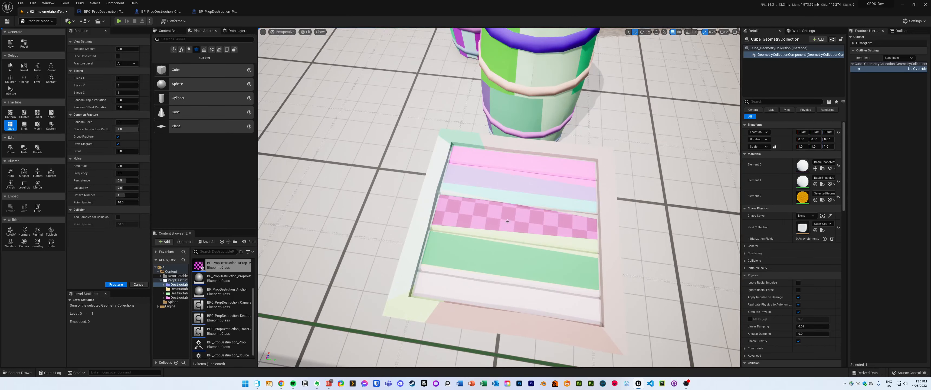
right_click_drag(507, 221, 500, 203)
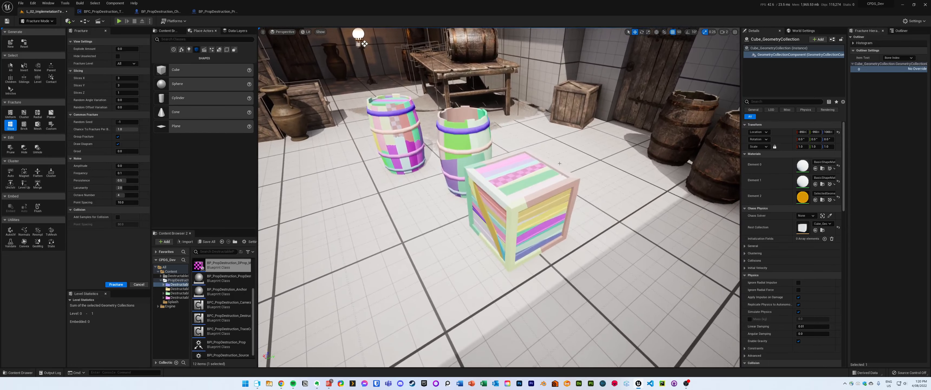
right_click_drag(488, 213, 441, 211)
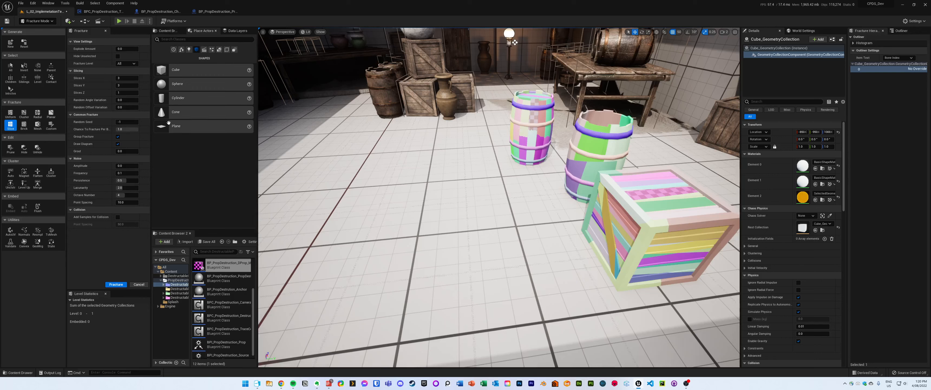
Step: Place the GC_Table01 geometry collection in the room, enable Show Bone Colors, and examine its fractured tabletop from above
left_click(167, 30)
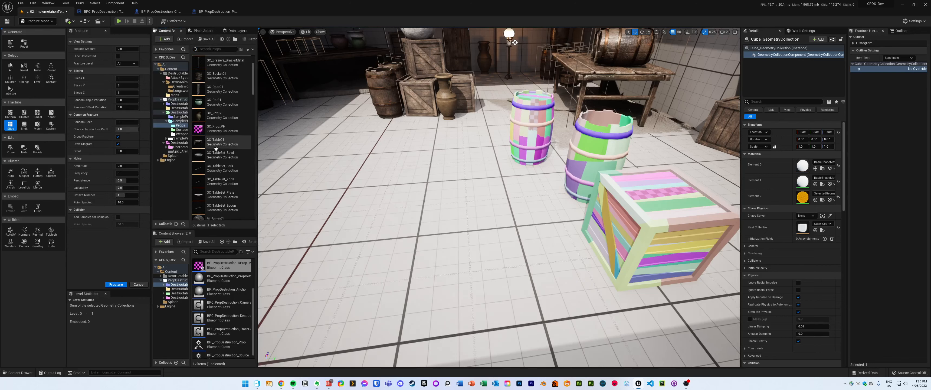
left_click_drag(215, 148, 385, 159)
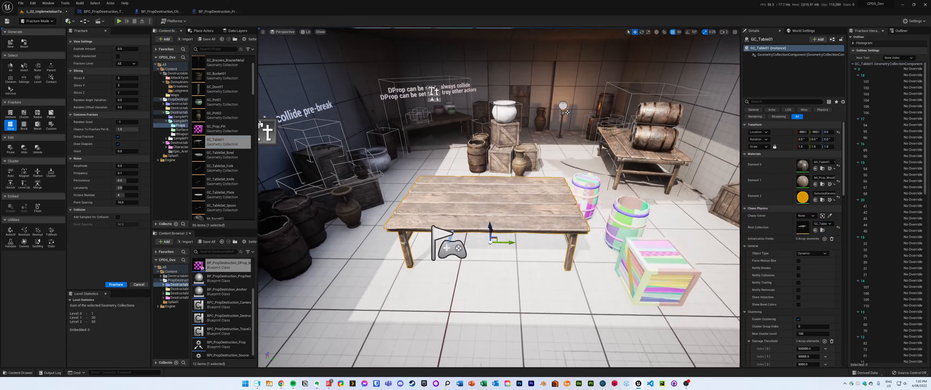
left_click(799, 304)
right_click_drag(559, 267, 427, 311)
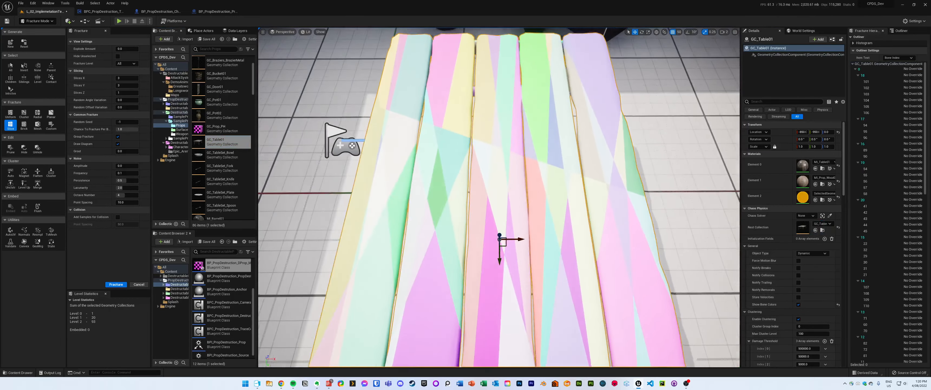
right_click_drag(438, 122, 440, 131)
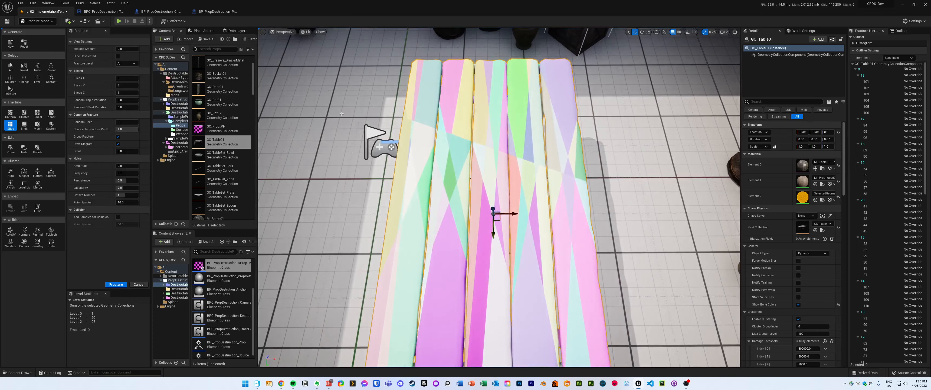
Step: Play the level and run the character through the room to inspect the broken pieces of the colored table
key("alt+p")
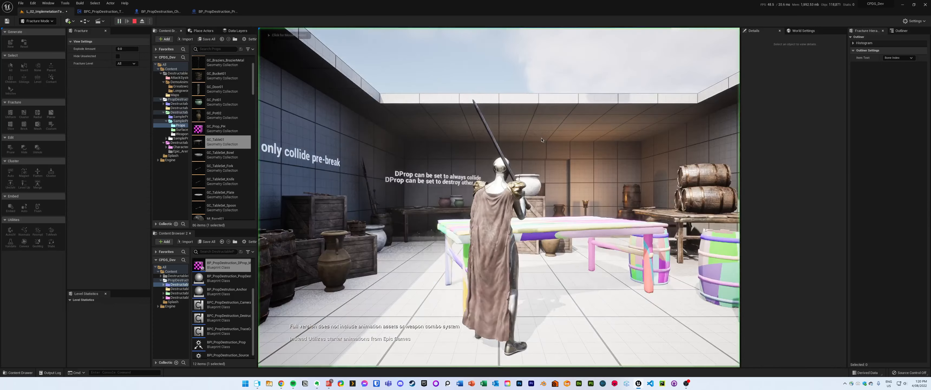
key("w")
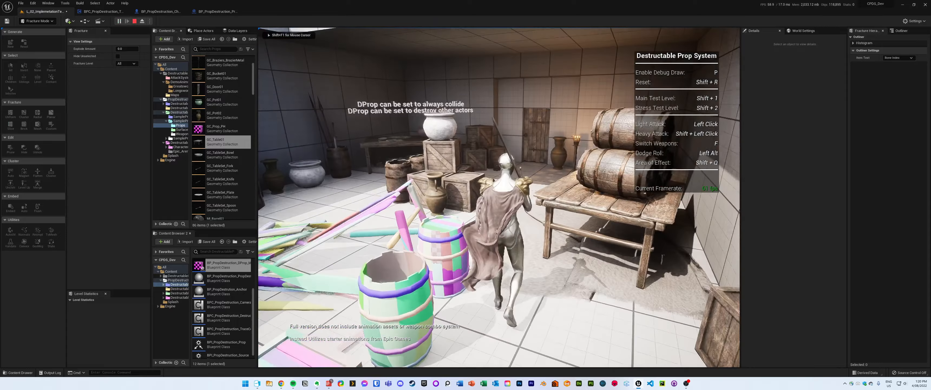
key("d")
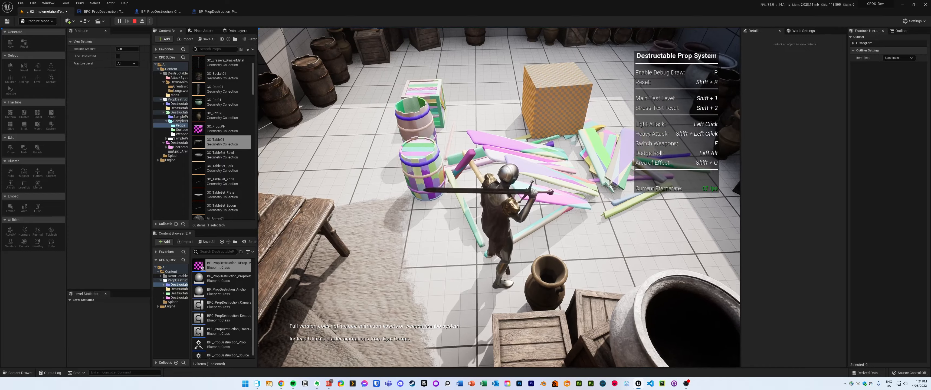
Step: Attack the wooden table stacked with barrels until it breaks apart, and view the debris around the character
key("w")
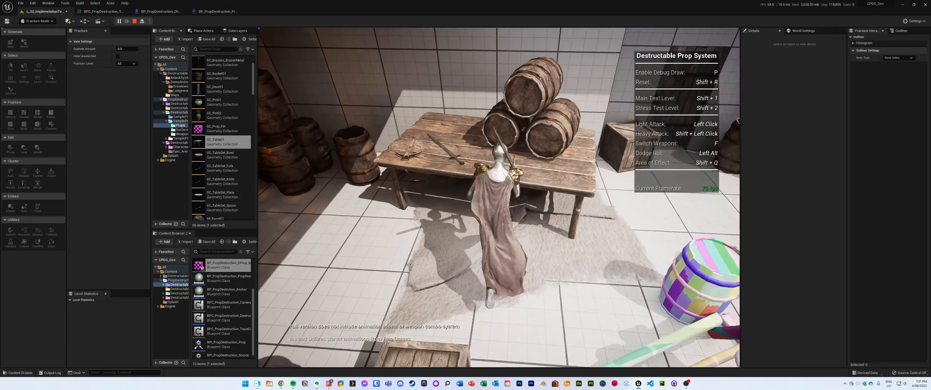
left_click(499, 197)
left_click(499, 198)
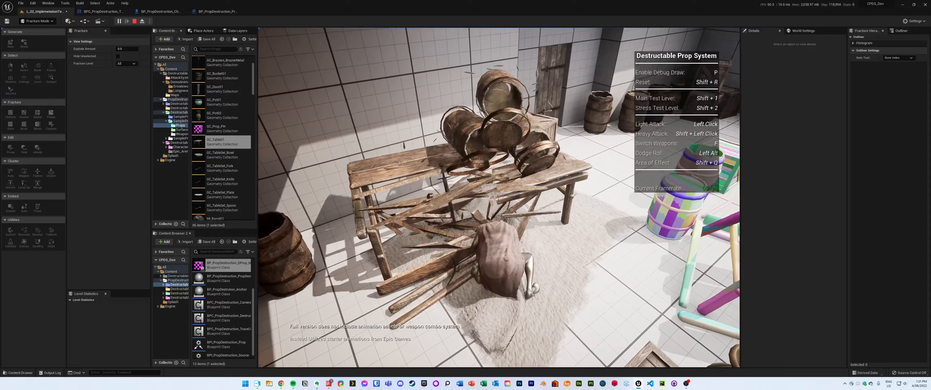
left_click(499, 197)
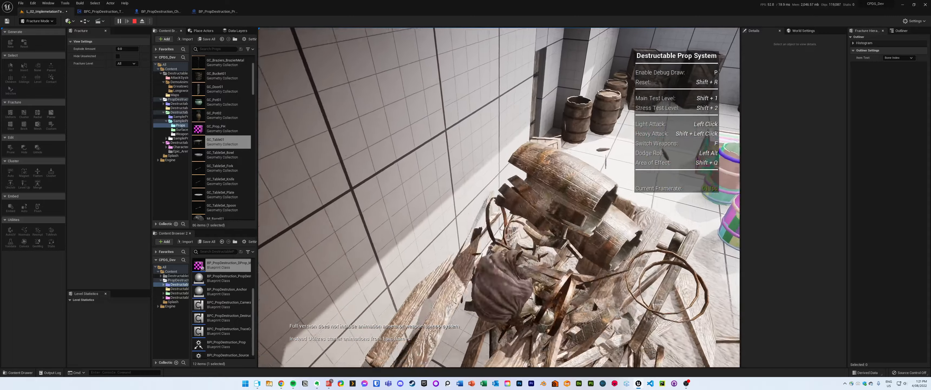
key("s")
key("w")
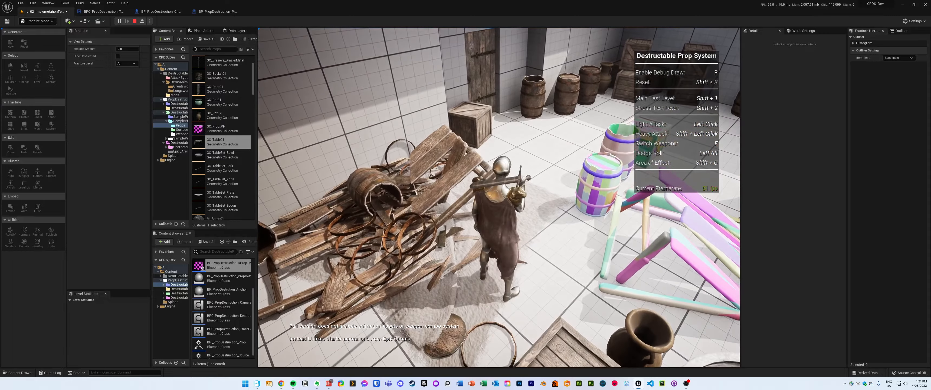
Step: Swing the weapon at the wooden debris, run the character over to the colored props, and stop playing the level
left_click(499, 198)
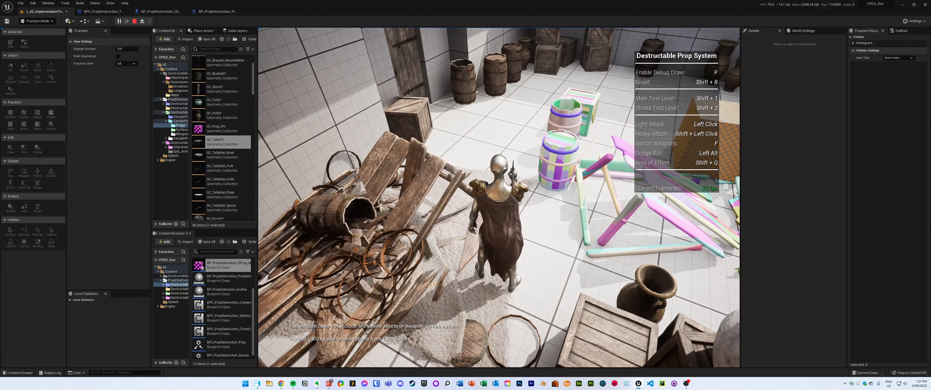
key("w")
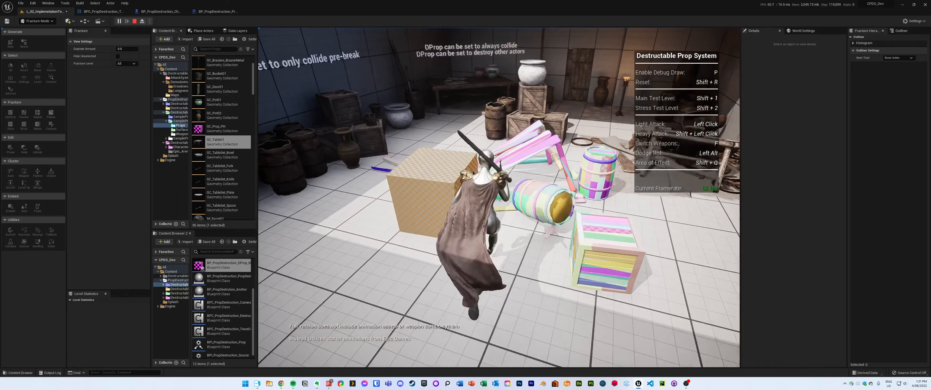
key("Escape")
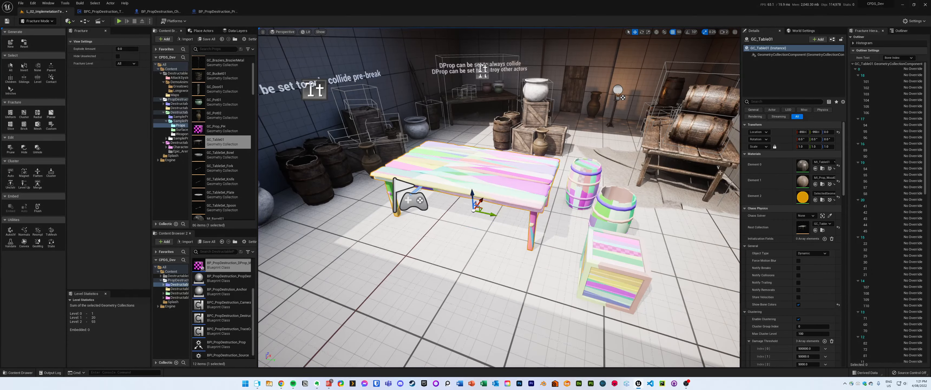
Step: Select the checkered cube geometry collection floating above the room and bring it into close view
mouse_move(590, 156)
right_mouse_down()
mouse_move(629, 149)
mouse_move(638, 160)
mouse_move(590, 156)
right_mouse_up()
key("w")
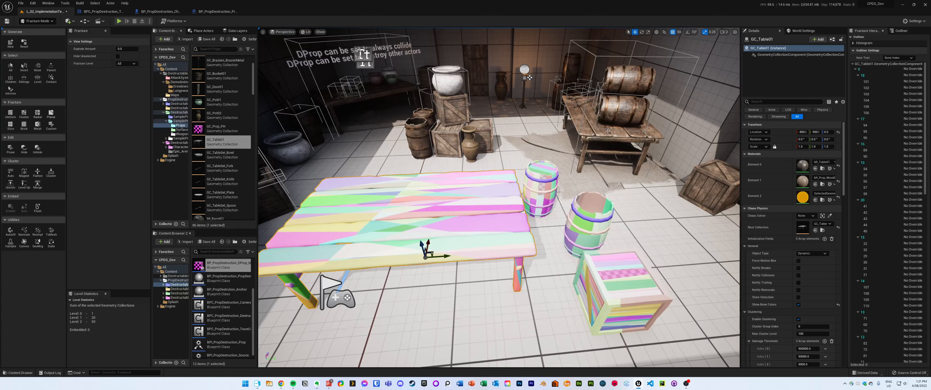
right_click_drag(602, 136, 405, 134)
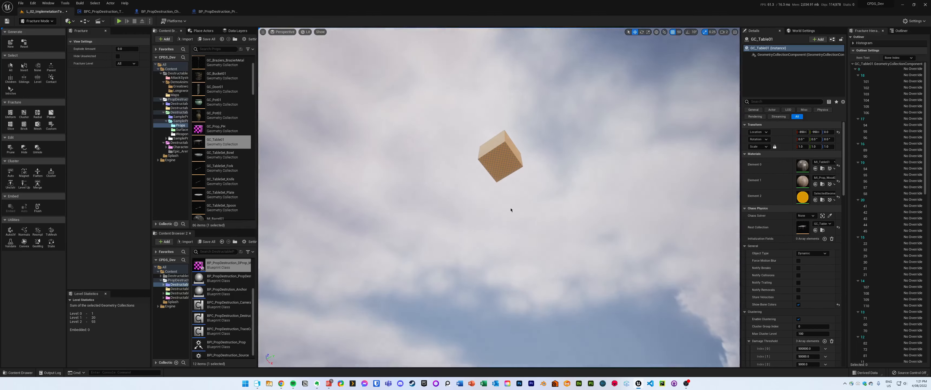
left_click(489, 167)
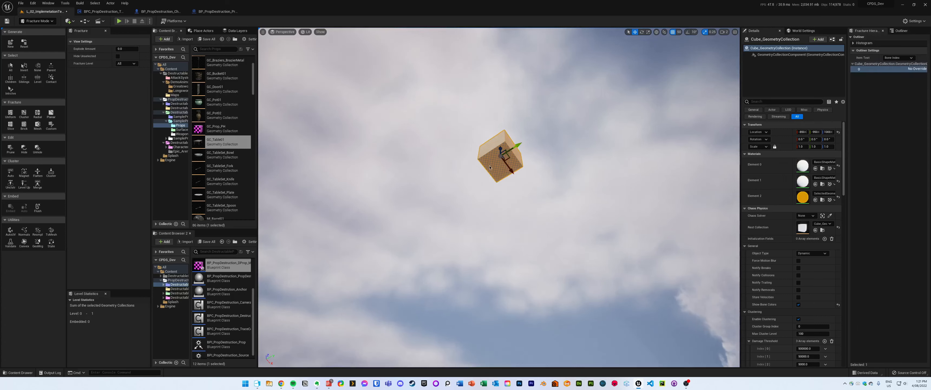
right_click_drag(501, 168, 517, 231)
key("w")
key("s")
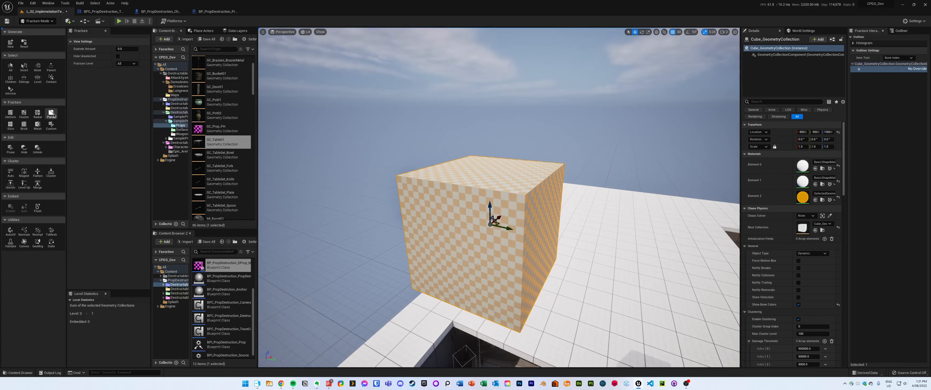
Step: Set up a Slice fracture on the cube, raising the slice counts in X and Y and setting Slices Z to 2
left_click(11, 124)
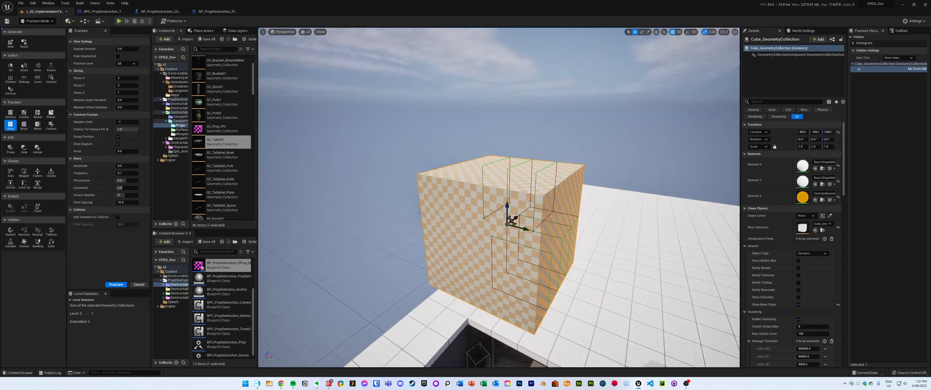
key("d")
mouse_move(506, 195)
right_mouse_down()
mouse_move(477, 163)
mouse_move(348, 166)
right_mouse_up()
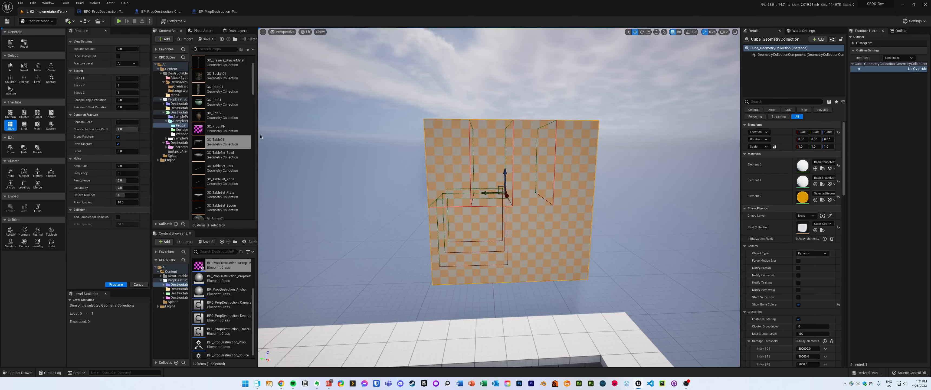
right_click_drag(344, 141, 405, 152)
key("a")
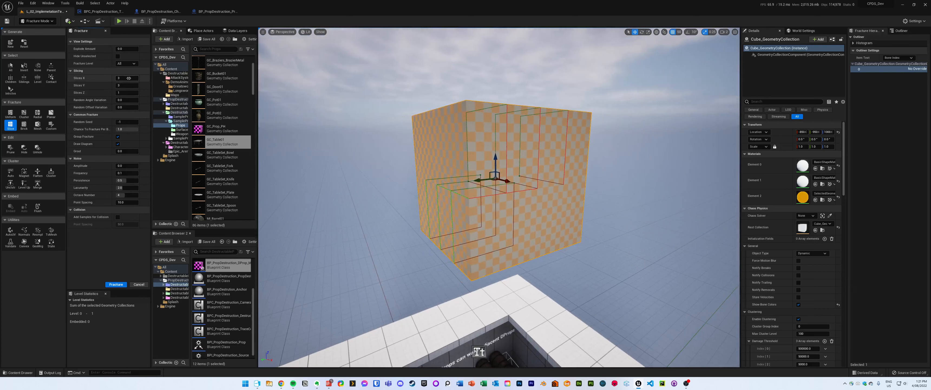
mouse_move(128, 78)
left_mouse_down()
mouse_move(123, 85)
mouse_move(137, 85)
left_mouse_up()
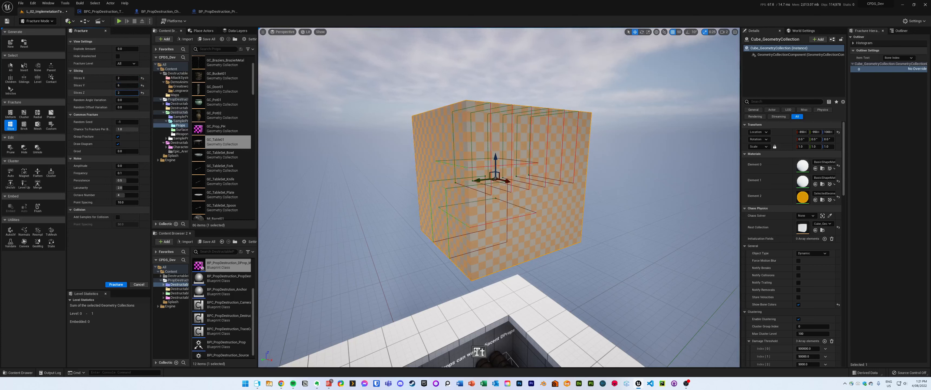
left_click_drag(124, 78, 133, 78)
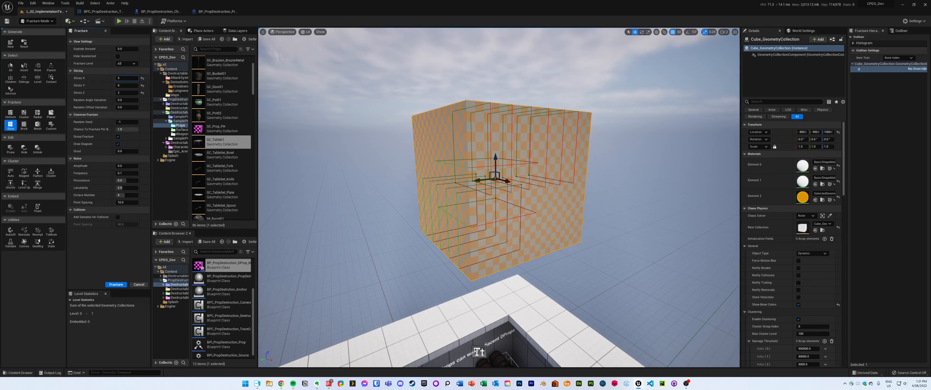
Step: Examine the slice preview lines on the cube from several sides
key("a")
right_click_drag(384, 145, 463, 147)
key("d")
right_click_drag(457, 190, 357, 132)
key("a")
right_click_drag(459, 190, 492, 190)
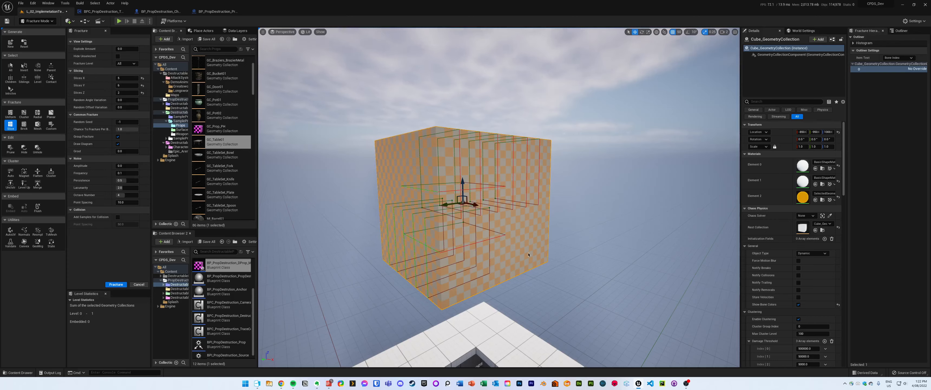
key("a")
right_click_drag(567, 153, 586, 170)
key("w")
key("d")
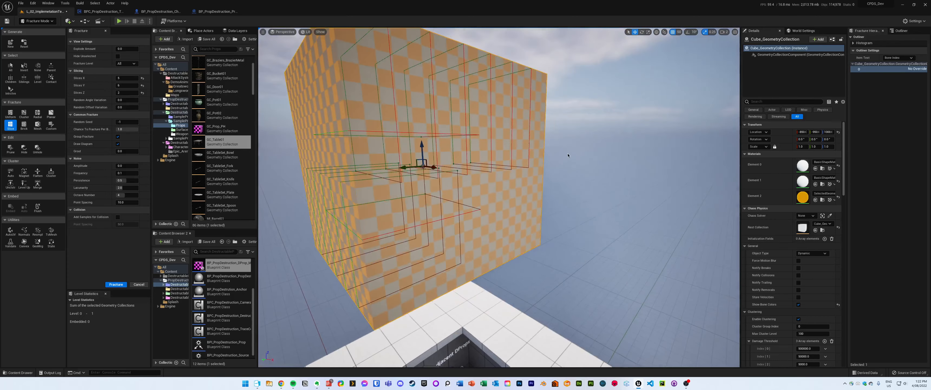
Step: Fracture the cube with the straight slices and inspect the colored block pieces
left_click(116, 284)
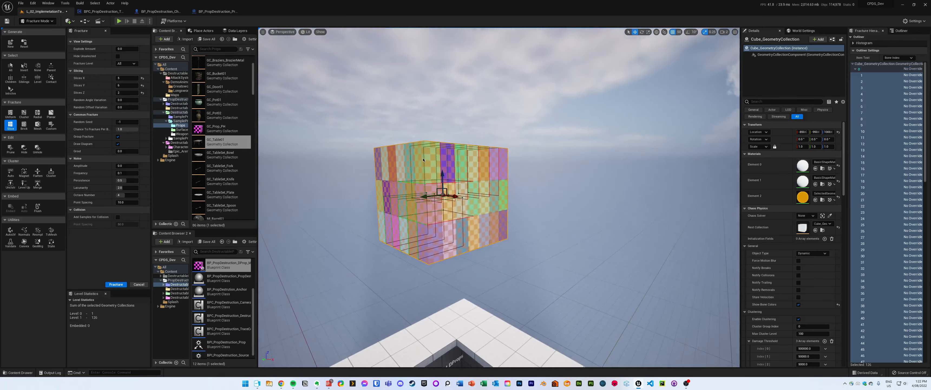
key("a")
right_click_drag(449, 161, 492, 165)
key("d")
key("a")
key("d")
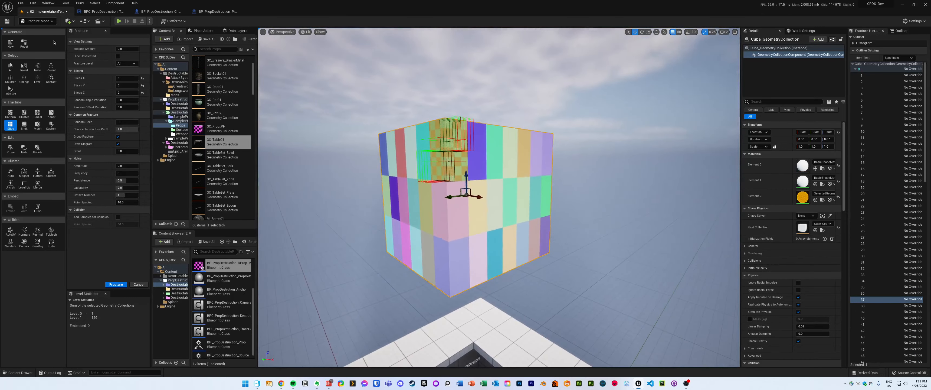
Step: Reset the cube's fracture, then set Random Angle Variation to about 11.7 and Random Offset Variation to 0.07
left_click(24, 43)
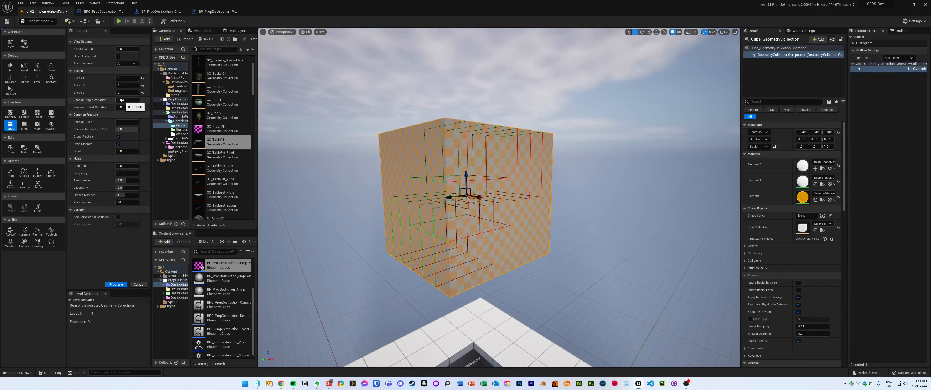
left_click_drag(125, 100, 157, 100)
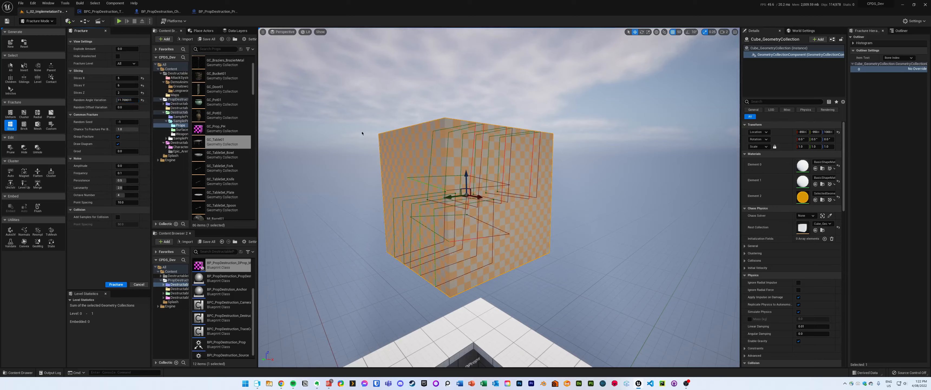
right_click_drag(362, 133, 325, 132)
mouse_move(125, 107)
left_mouse_down()
mouse_move(154, 107)
mouse_move(128, 107)
left_mouse_up()
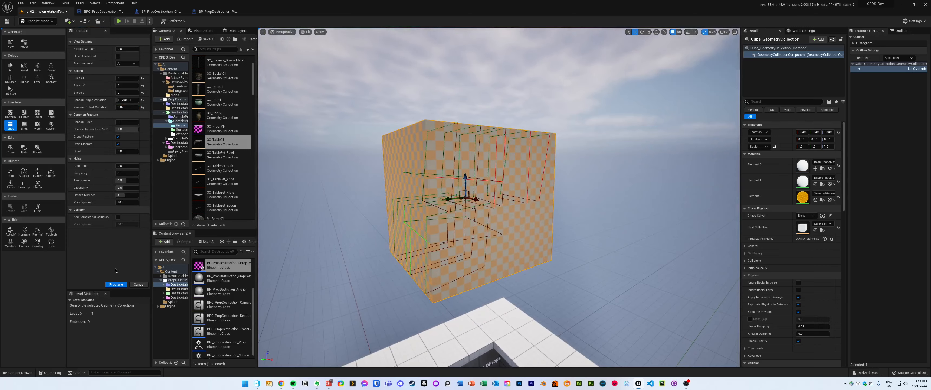
Step: Fracture the cube with the randomized slices and inspect the tilted cuts from several sides
left_click(112, 285)
mouse_move(521, 177)
right_mouse_down()
mouse_move(467, 176)
mouse_move(557, 179)
mouse_move(521, 177)
right_mouse_up()
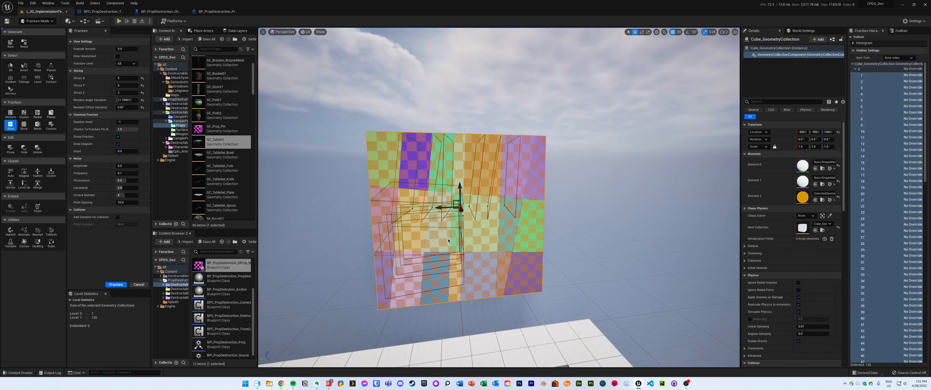
right_click_drag(460, 230, 513, 237)
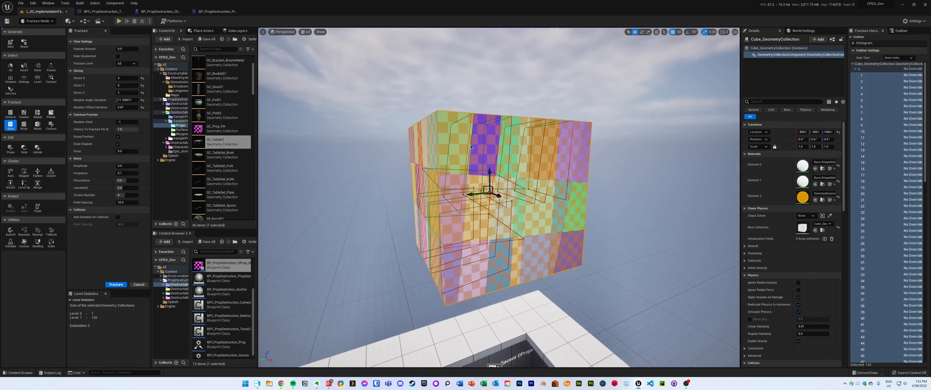
right_click_drag(480, 147, 443, 150)
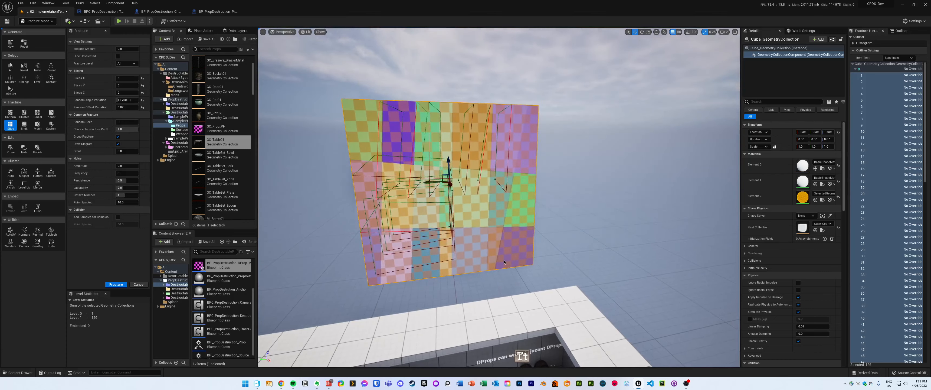
mouse_move(437, 191)
right_mouse_down()
mouse_move(426, 192)
mouse_move(437, 191)
right_mouse_up()
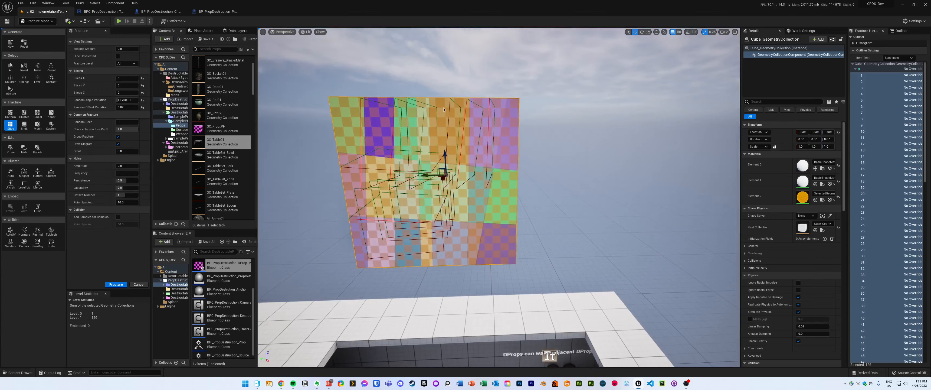
mouse_move(435, 144)
right_mouse_down()
mouse_move(470, 146)
mouse_move(435, 144)
right_mouse_up()
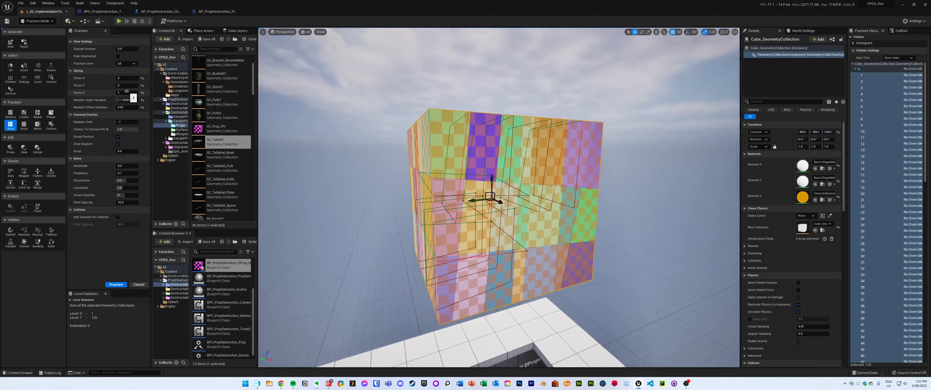
Step: Set Slices Z to 1 and Random Angle Variation to -15, and fracture the cube's existing pieces again
left_click_drag(130, 95, 130, 95)
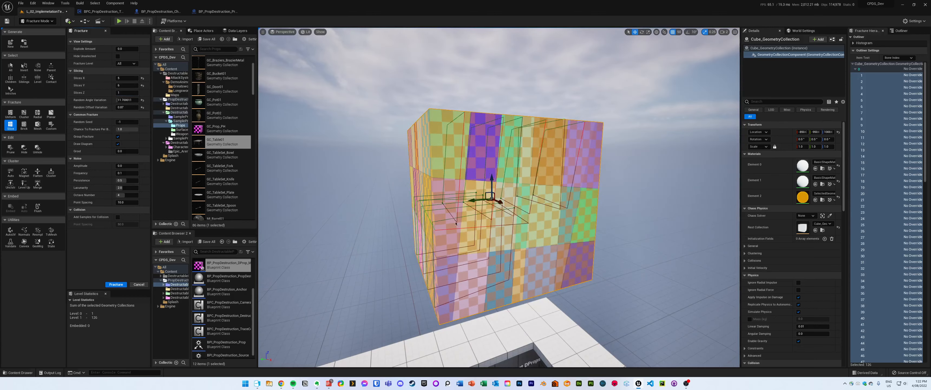
mouse_move(456, 223)
right_mouse_down()
mouse_move(416, 221)
mouse_move(456, 223)
right_mouse_up()
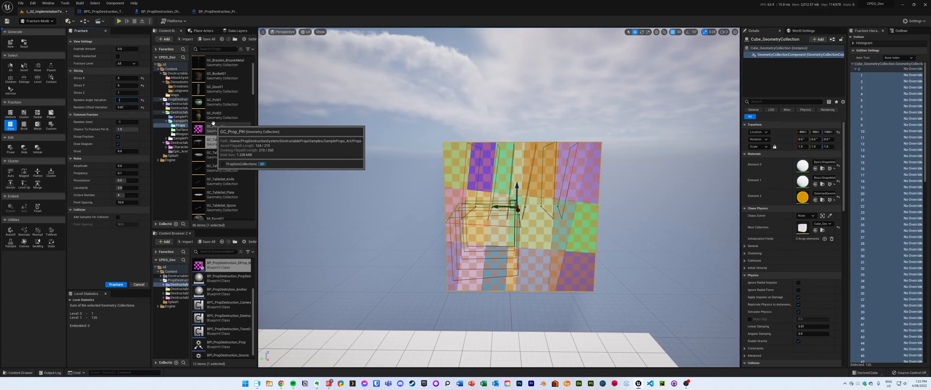
type("-15")
key("Return")
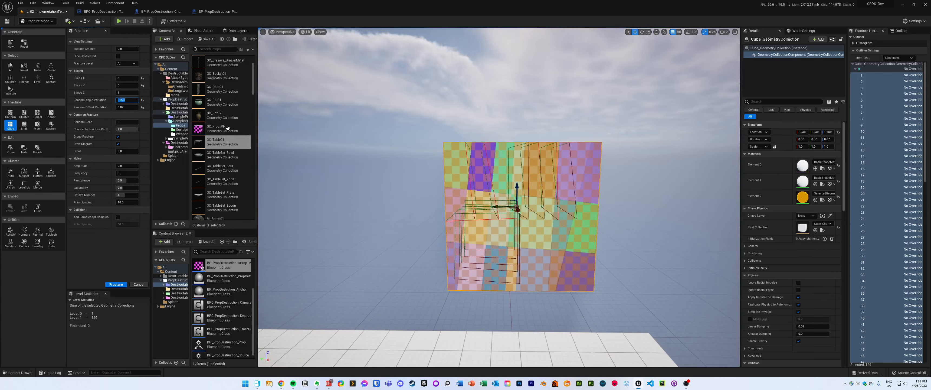
left_click(116, 284)
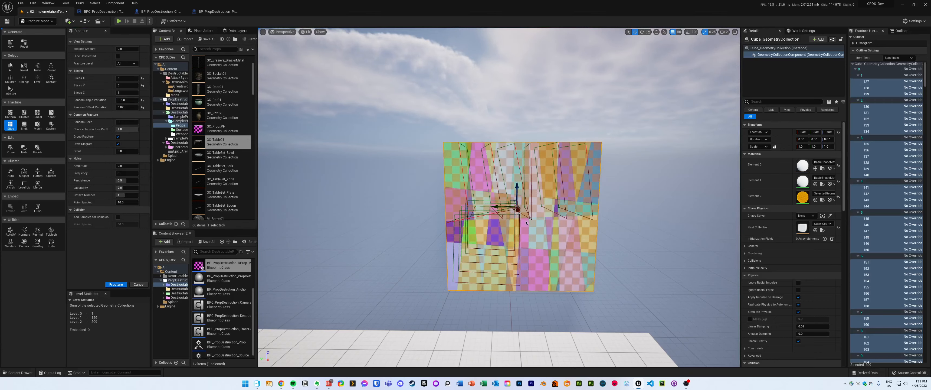
Step: Pick individual pieces on the twice-sliced cube and examine their irregular shapes from different sides
left_click(532, 182)
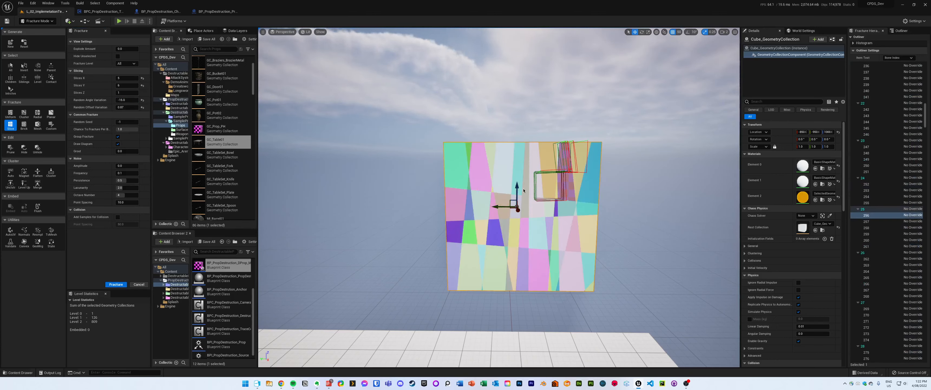
left_click(539, 235)
left_click(507, 273)
right_click_drag(508, 274, 381, 221)
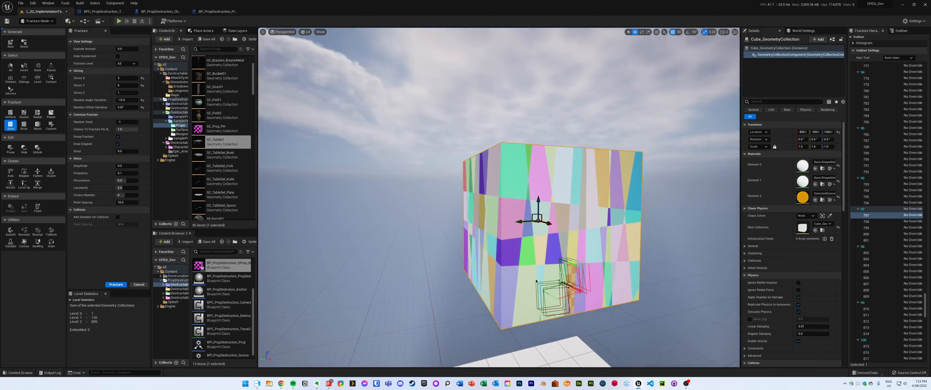
right_click_drag(683, 238, 535, 165)
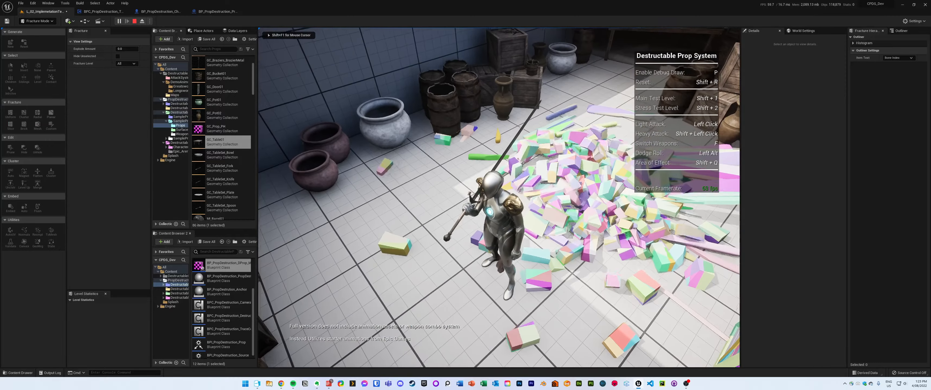
Step: Run and dodge-roll the character through the fallen cube pieces to inspect the debris in play
key("s")
key("w")
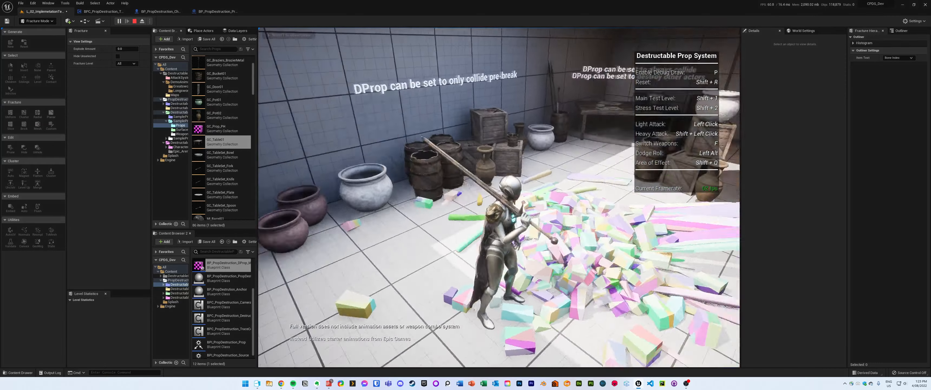
key("alt")
key("d")
key("alt")
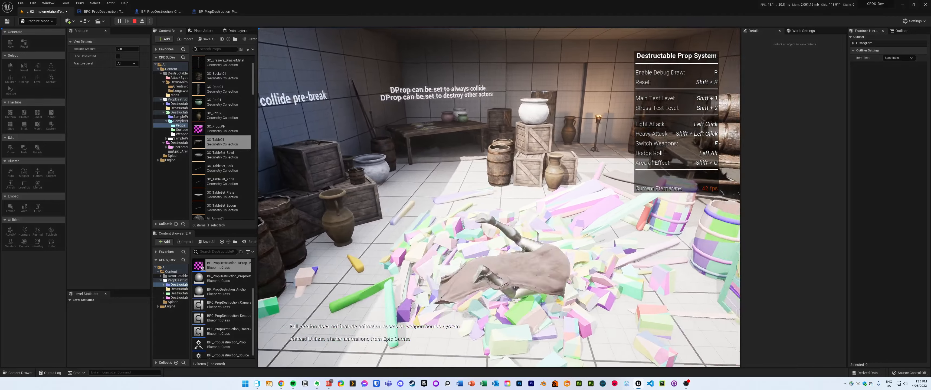
key("s")
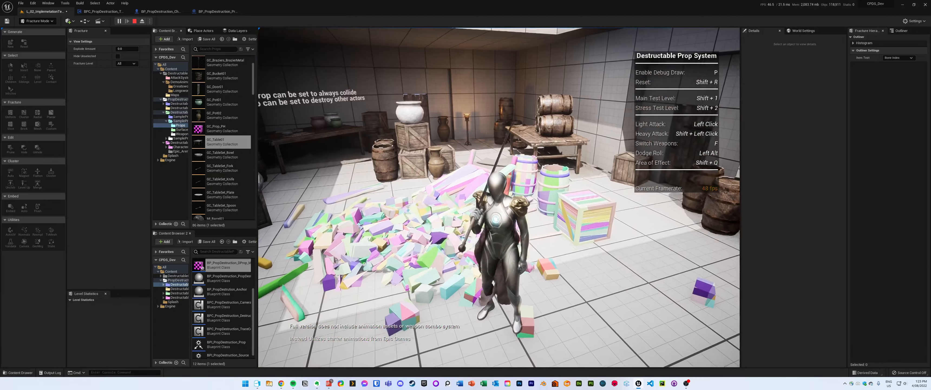
key("alt")
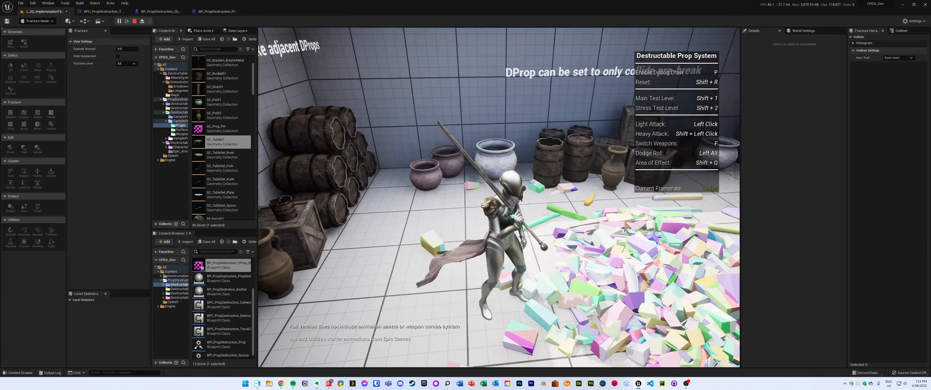
Step: Move the character around the scattered slices near the pots and barrels, and end the play session
key("w")
key("alt")
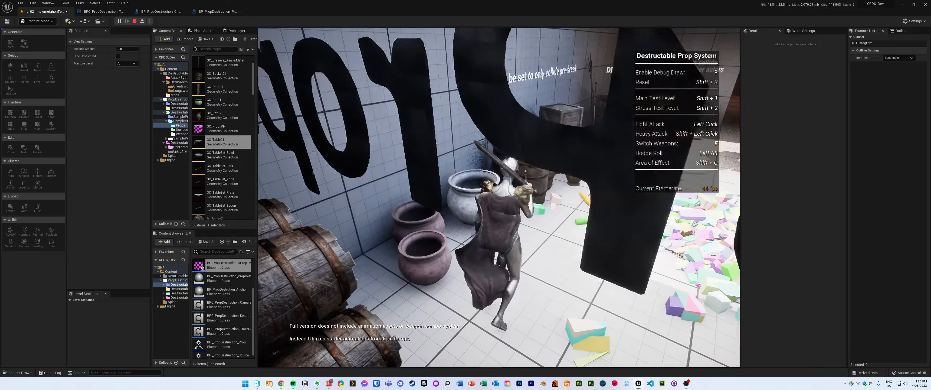
key("s")
key("w")
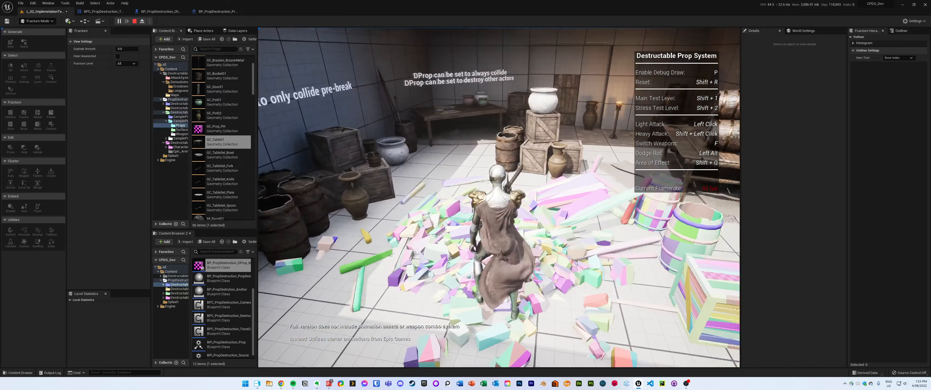
key("Escape")
Step: Select the sliced cube and examine its tilted, irregular pieces from several sides
right_click_drag(499, 197, 461, 318)
left_click(492, 176)
key("f")
key("s")
key("d")
key("a")
key("e")
key("w")
key("s")
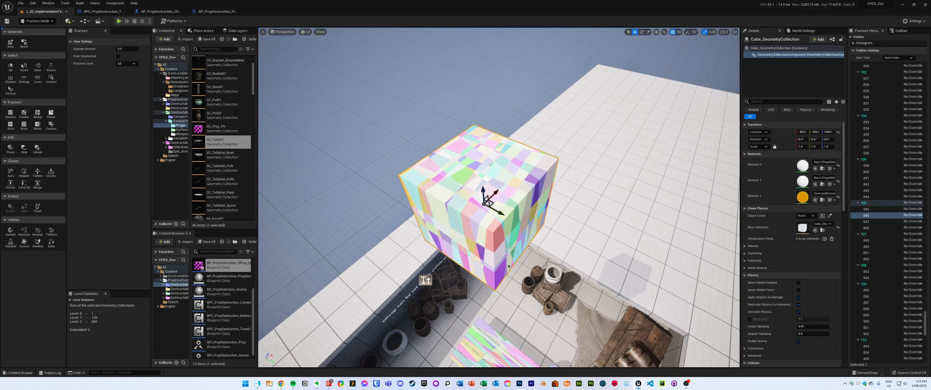
right_click_drag(509, 266, 507, 247)
key("q")
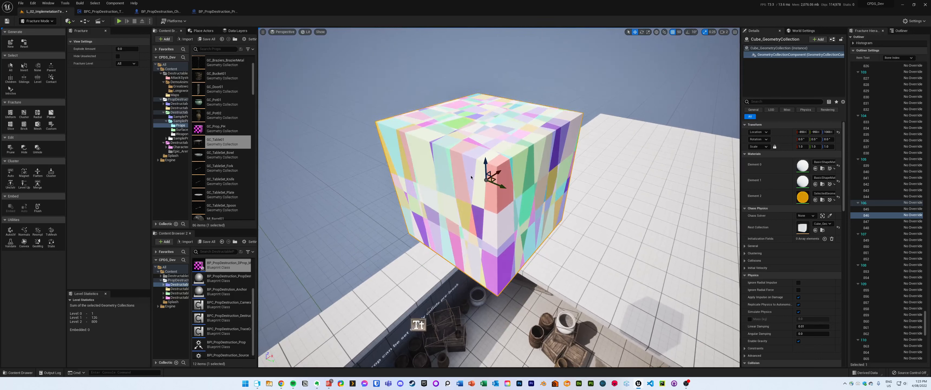
Step: Reset the cube to a single piece and preview the Brick fracture pattern on its root piece
left_click(24, 42)
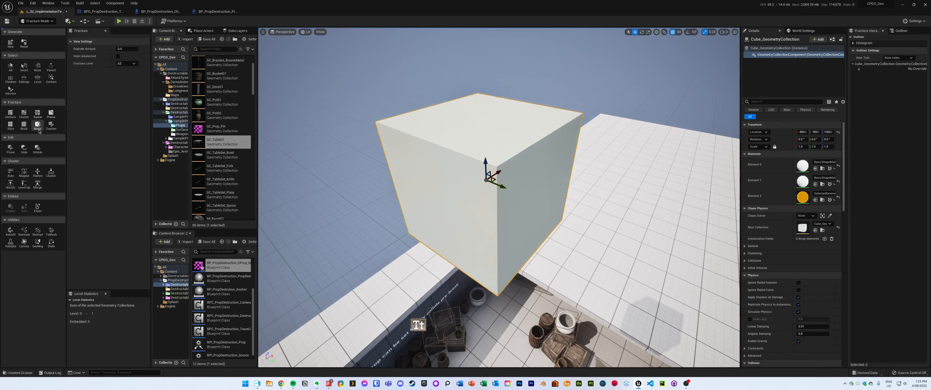
left_click(24, 125)
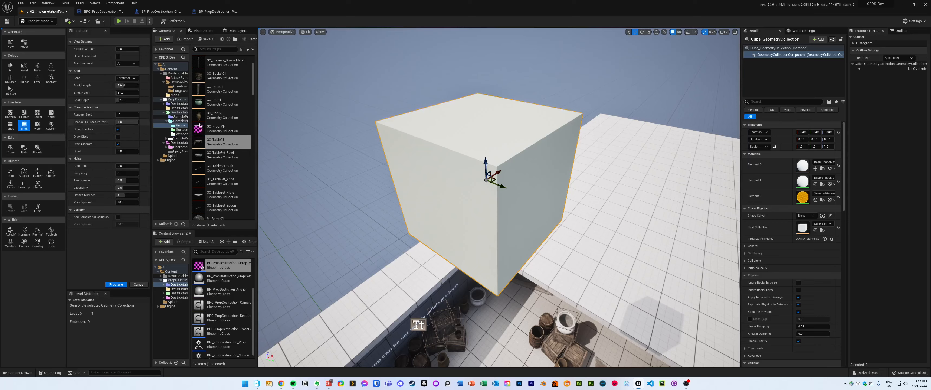
left_click(878, 69)
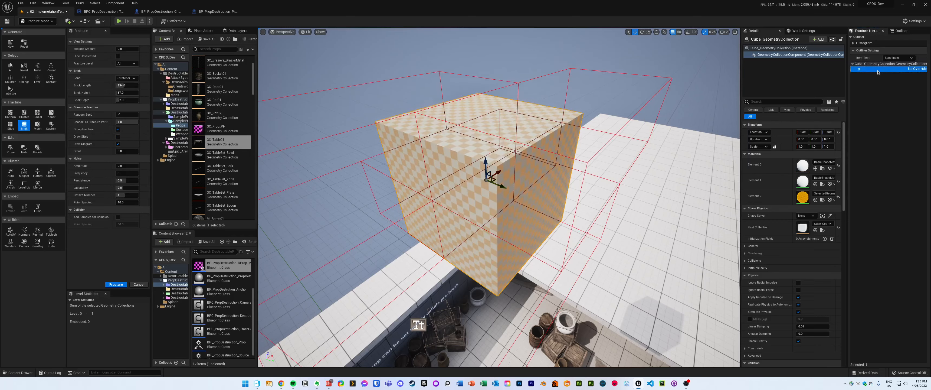
right_click_drag(509, 195, 432, 170)
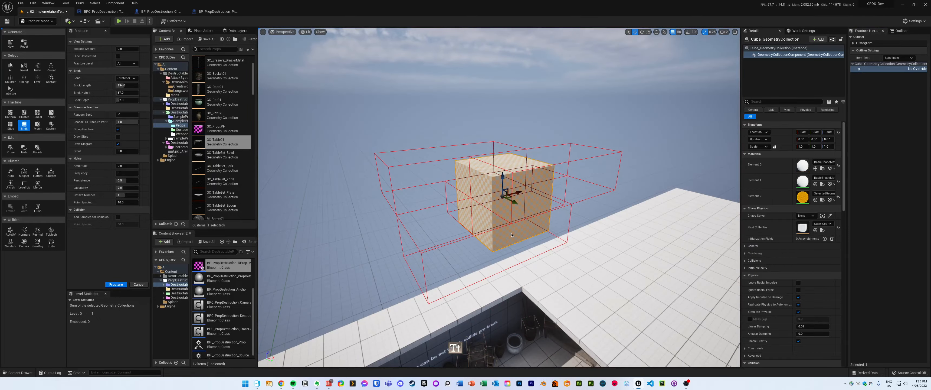
left_click_drag(512, 233, 524, 156, "alt")
left_click_drag(499, 181, 503, 275, "alt")
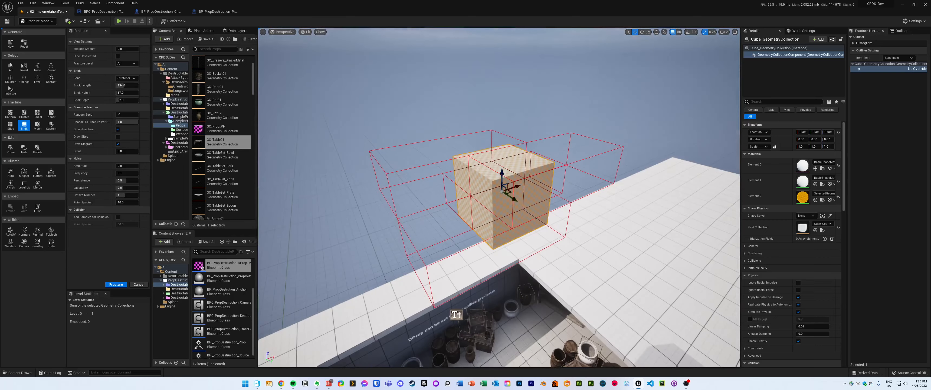
mouse_move(510, 234)
right_mouse_down()
mouse_move(520, 232)
mouse_move(510, 243)
mouse_move(510, 235)
right_mouse_up()
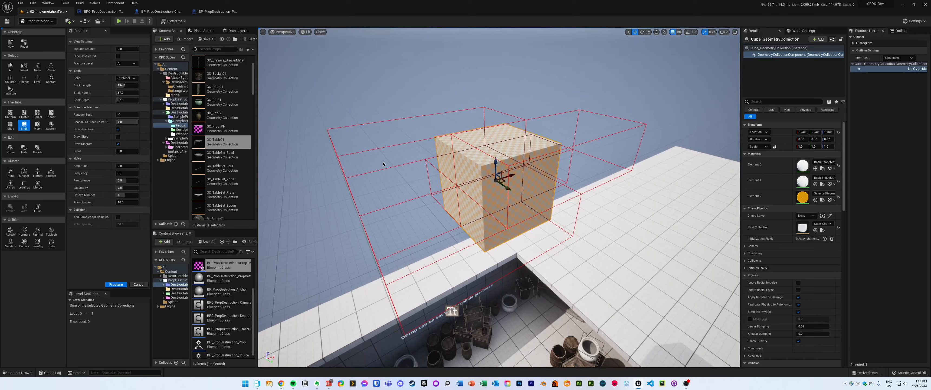
Step: Reduce the brick length and height, adjust the brick depth, and fracture the cube into bricks
mouse_move(127, 85)
left_mouse_down()
mouse_move(105, 85)
mouse_move(126, 92)
left_mouse_up()
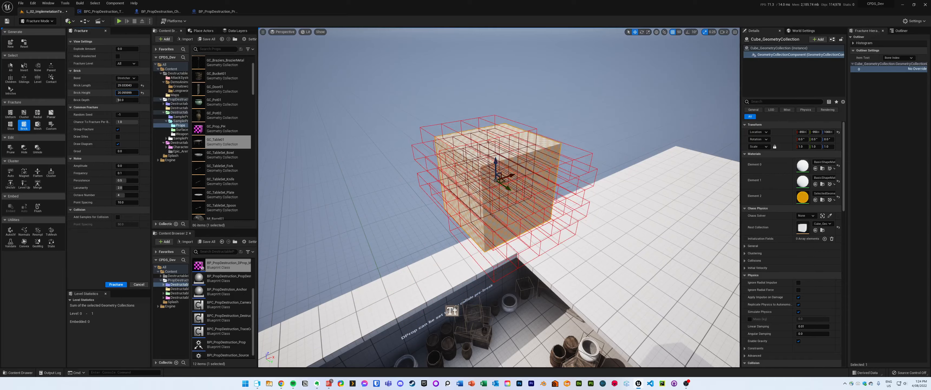
key("a")
right_click_drag(398, 173, 489, 214)
left_click(113, 285)
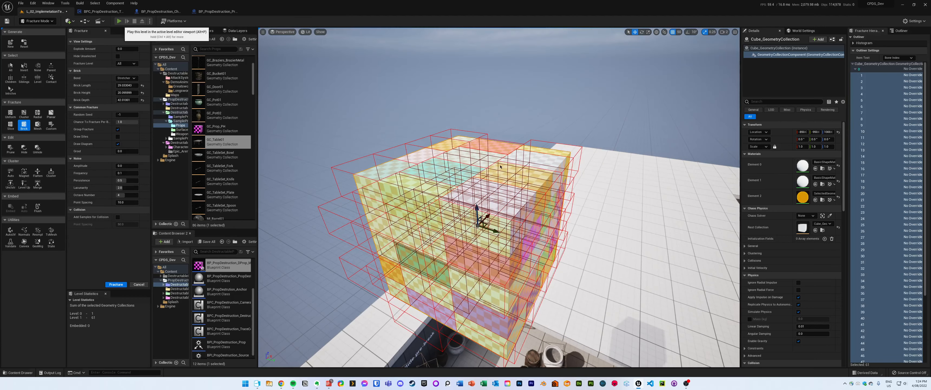
Step: Play the level, inspect the fallen brick pieces around the character, and end the play session
key("alt+p")
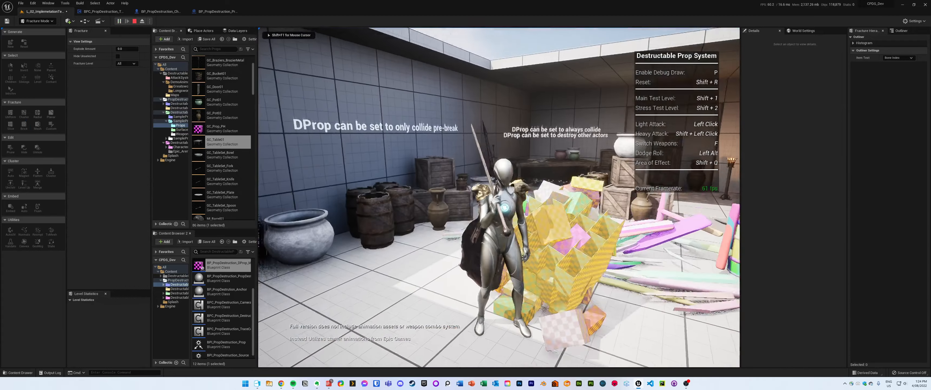
left_click(499, 197)
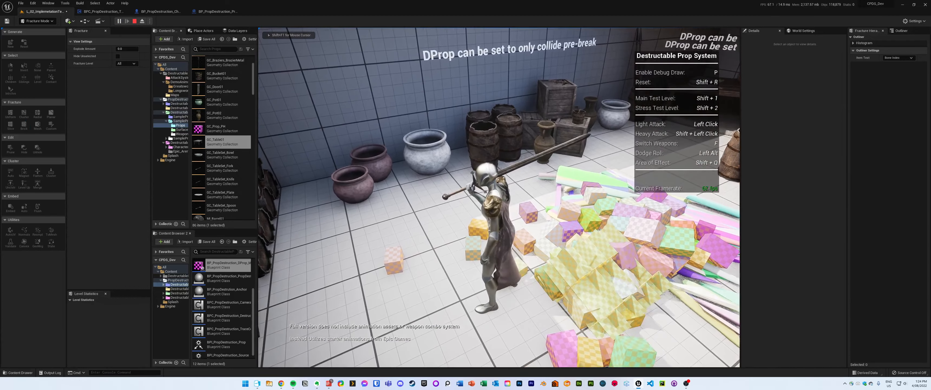
key("s")
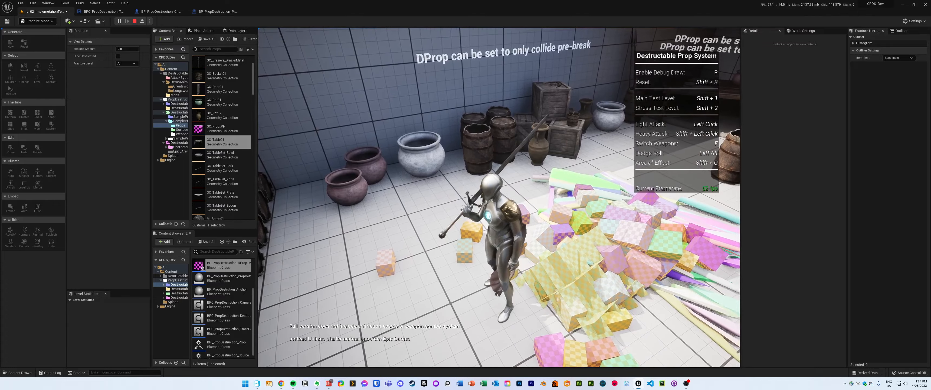
left_click(499, 197)
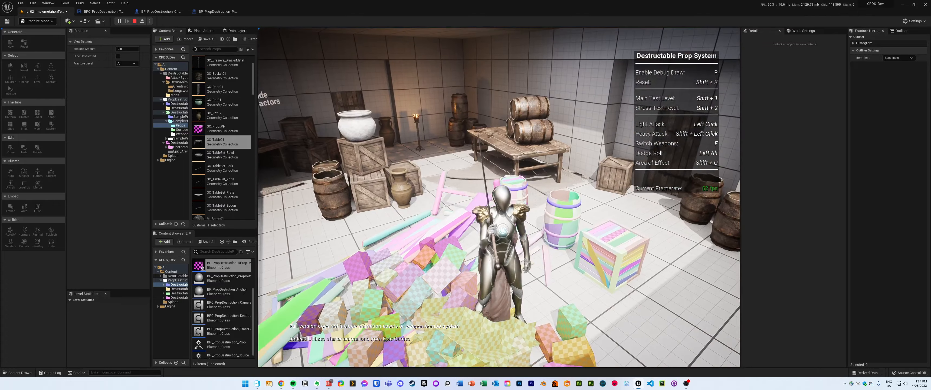
key("Escape")
Step: Reset the cube and fracture its root piece again with the Brick method, adding grout between the bricks
key("f")
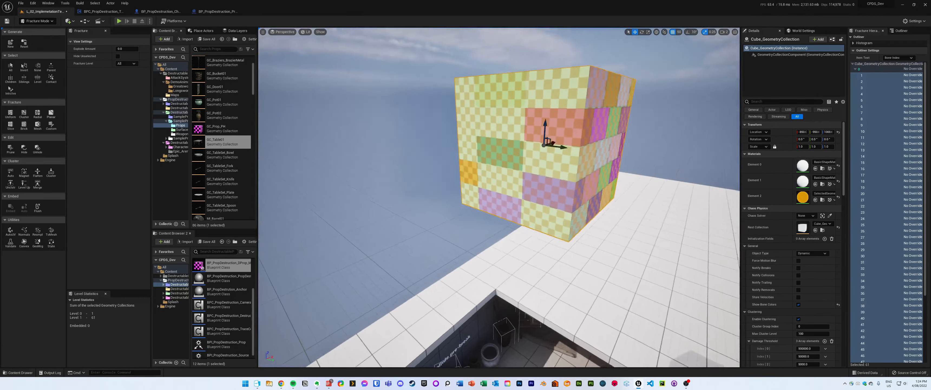
key("w")
right_click_drag(533, 162, 584, 144)
key("s")
right_click_drag(503, 178, 509, 180)
key("w")
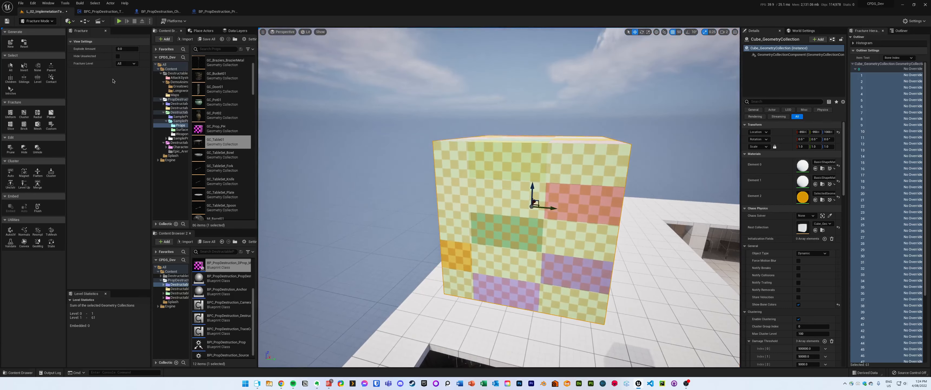
left_click(24, 43)
left_click(24, 124)
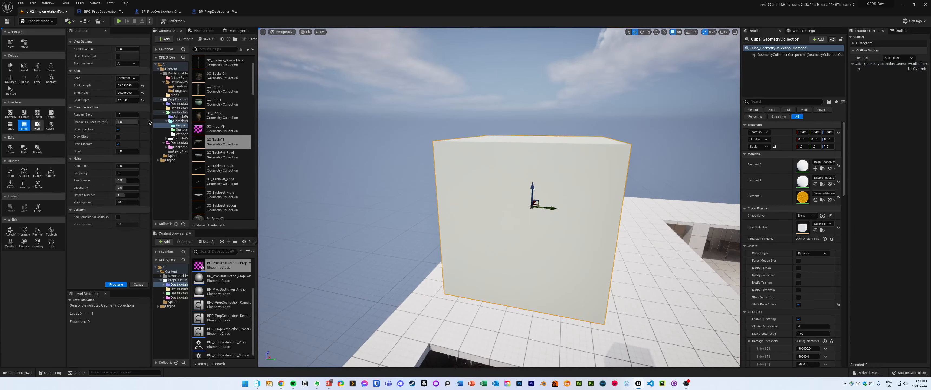
left_click(882, 67)
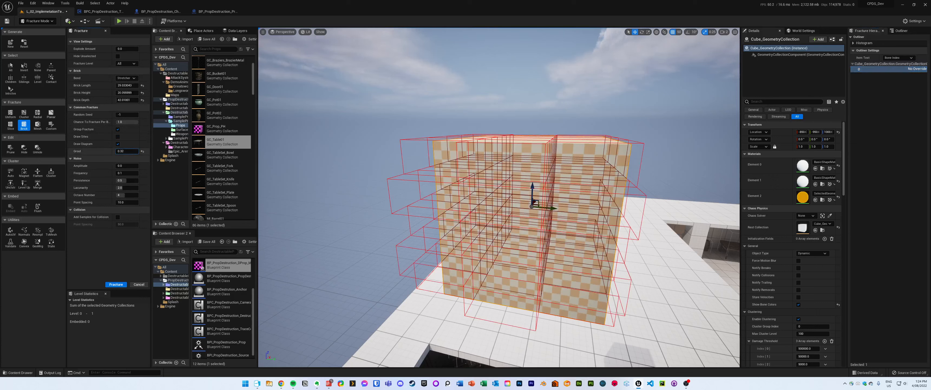
left_click(116, 284)
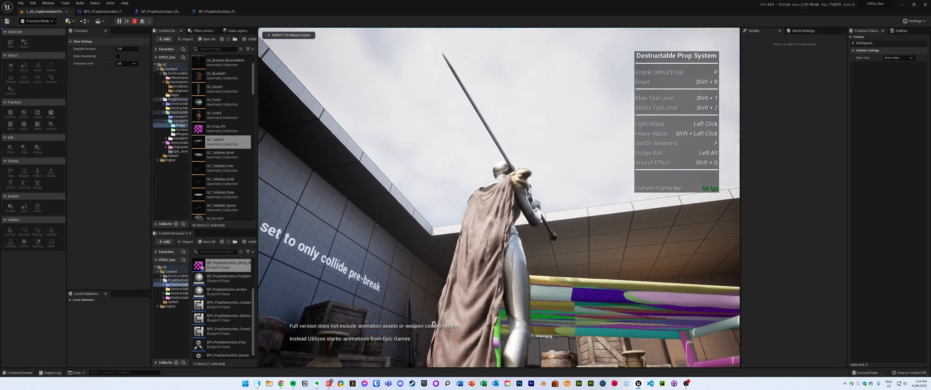
Step: Run the character around the grouted brick debris in play and end the session
key("w")
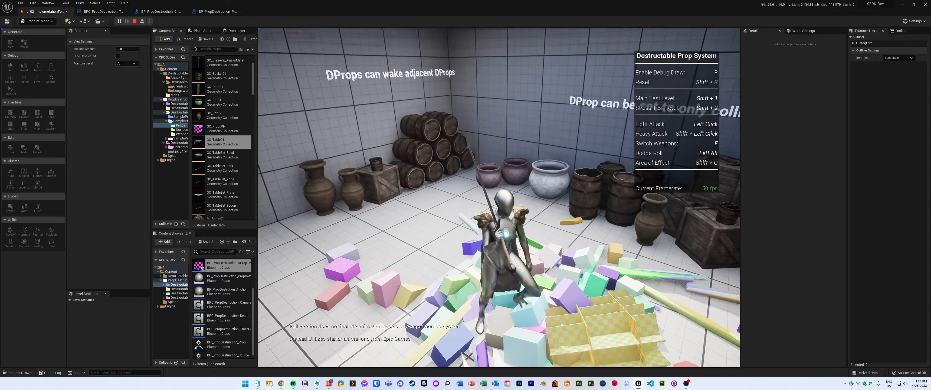
key("a")
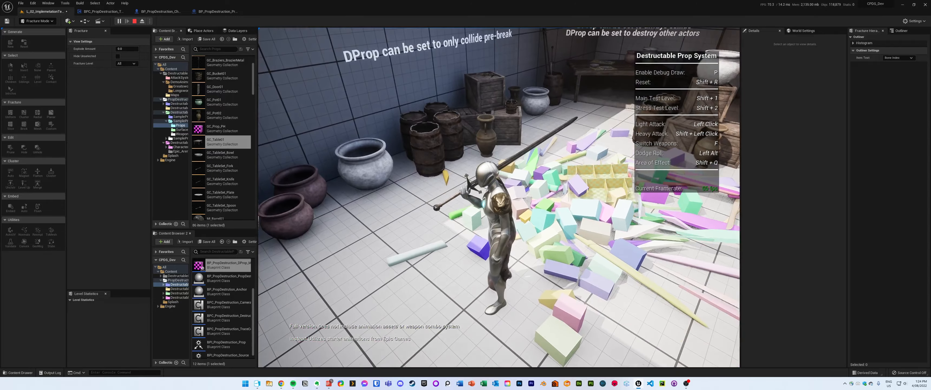
key("Escape")
Step: Reset the brick-fractured cube to a single piece and switch to the Mesh fracture method
key("f")
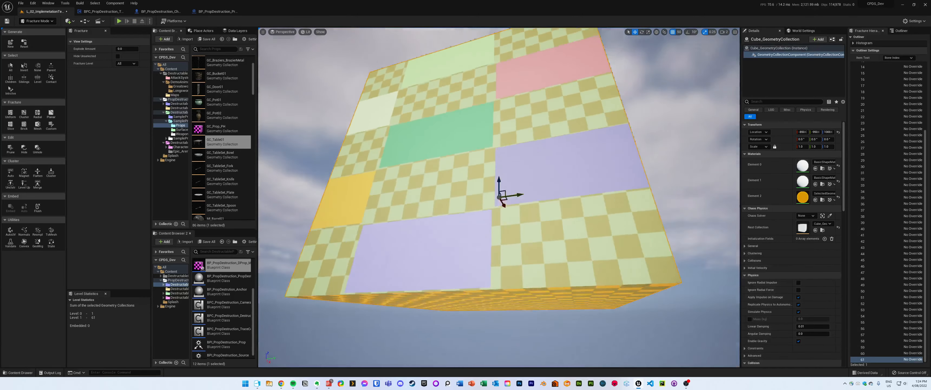
left_click_drag(564, 145, 521, 197, "alt")
right_click_drag(521, 197, 528, 2, "alt")
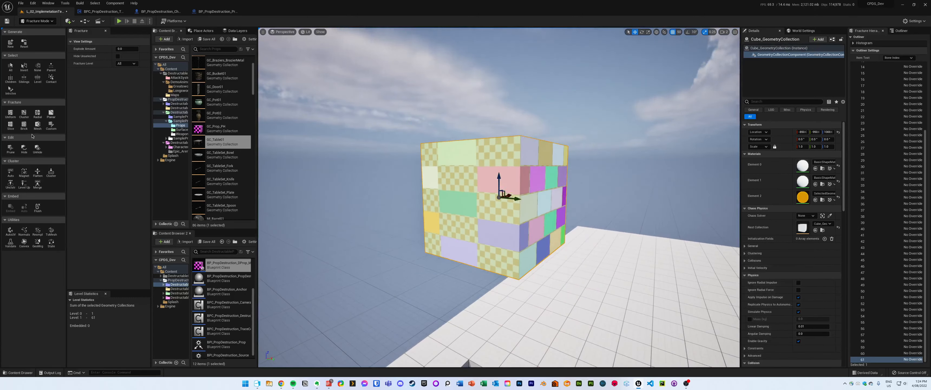
left_click(27, 127)
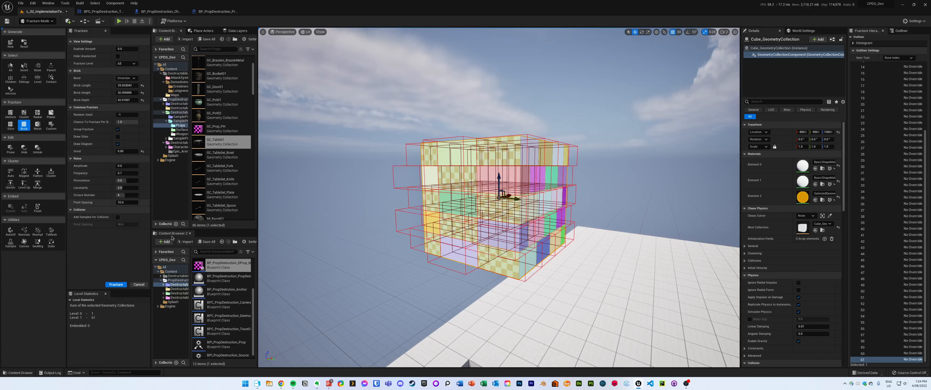
left_click(26, 46)
right_click_drag(470, 159, 472, 191)
key("e")
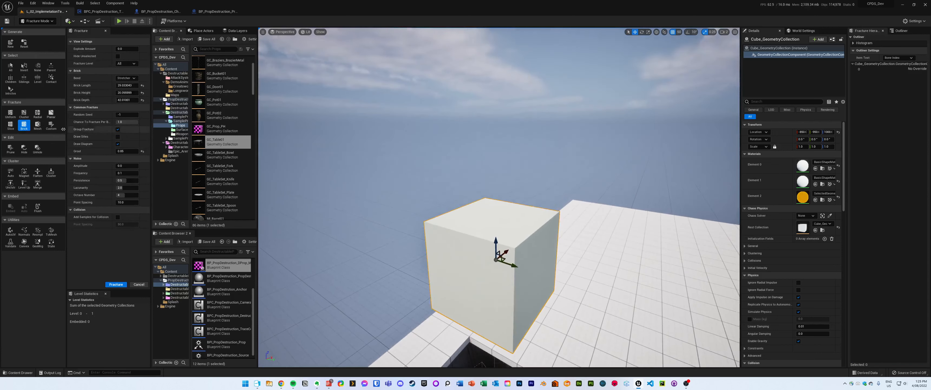
left_click(40, 127)
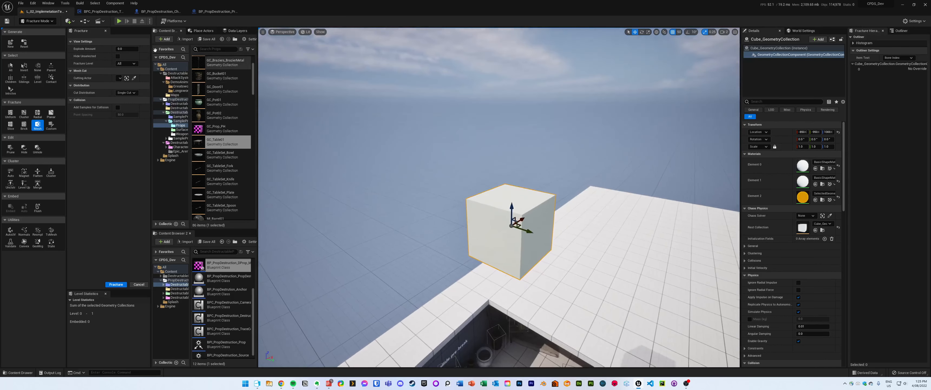
Step: Place a cylinder shape in the level and move it up to the floating cube
left_click(204, 30)
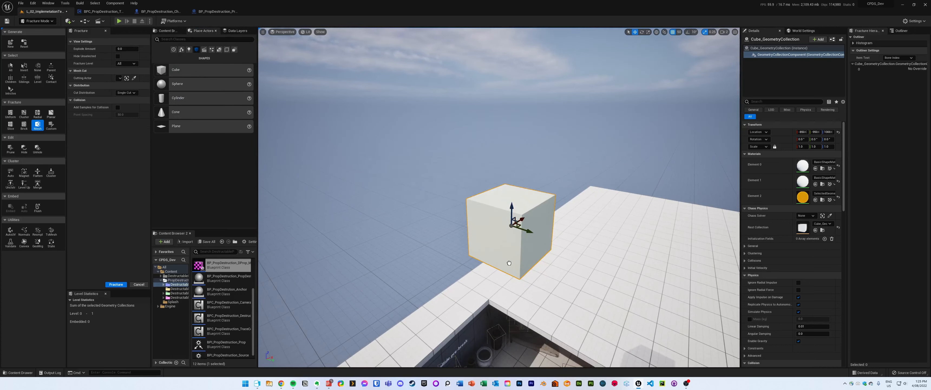
left_click_drag(509, 263, 517, 351)
right_click_drag(517, 351, 520, 279)
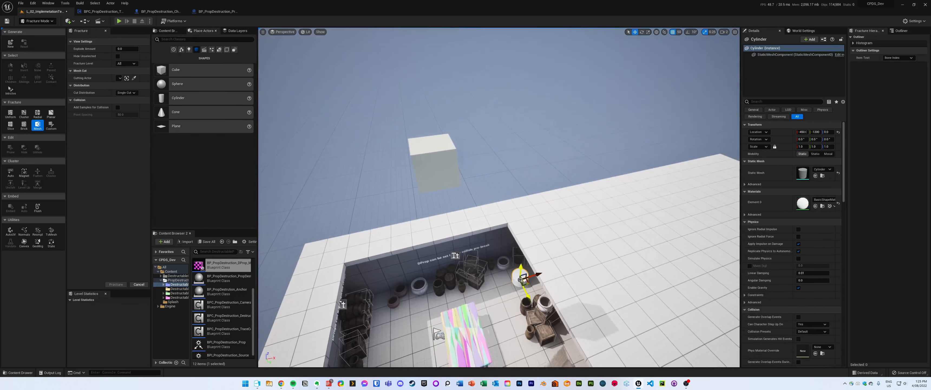
left_click_drag(526, 274, 513, 94)
key("f")
scroll(513, 94, "down", 4)
scroll(499, 197, "down", 1)
left_click_drag(499, 181, 520, 275)
right_click_drag(520, 276, 499, 256)
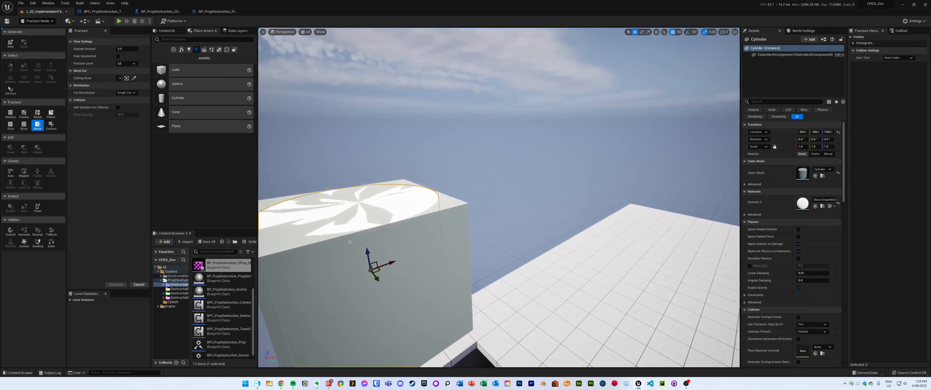
Step: Scale the cylinder into a tall, narrow column and position it vertically through the middle of the cube
left_click_drag(367, 254, 355, 184)
right_click_drag(355, 184, 345, 176)
key("r")
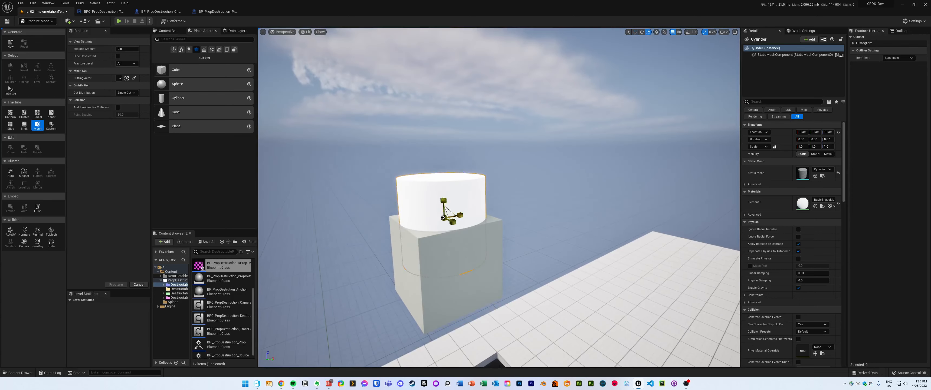
left_click_drag(444, 218, 445, 145)
key("w")
right_click_drag(450, 213, 453, 212)
left_click_drag(440, 201, 442, 237)
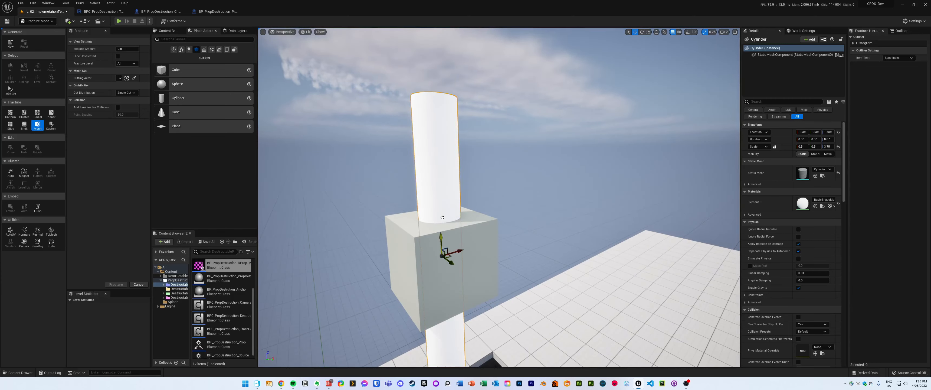
mouse_move(441, 237)
right_mouse_down()
mouse_move(470, 238)
mouse_move(432, 232)
mouse_move(459, 238)
right_mouse_up()
Step: Select the cube's geometry collection as the fracture target and save the level
left_click(505, 254)
right_click_drag(504, 254, 485, 254)
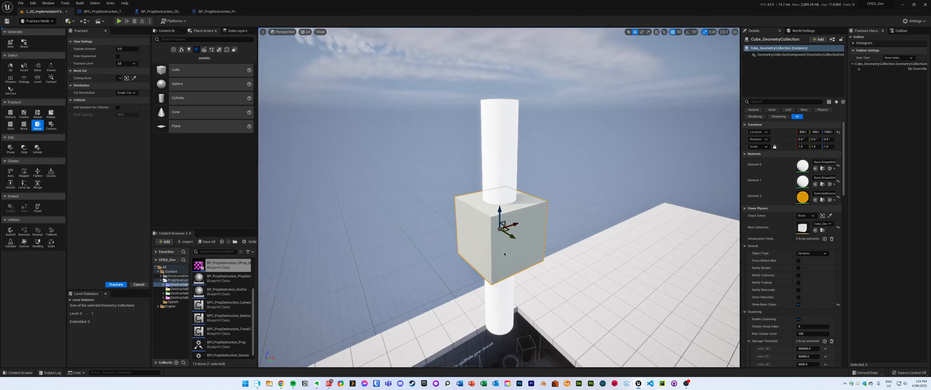
key("ctrl+s")
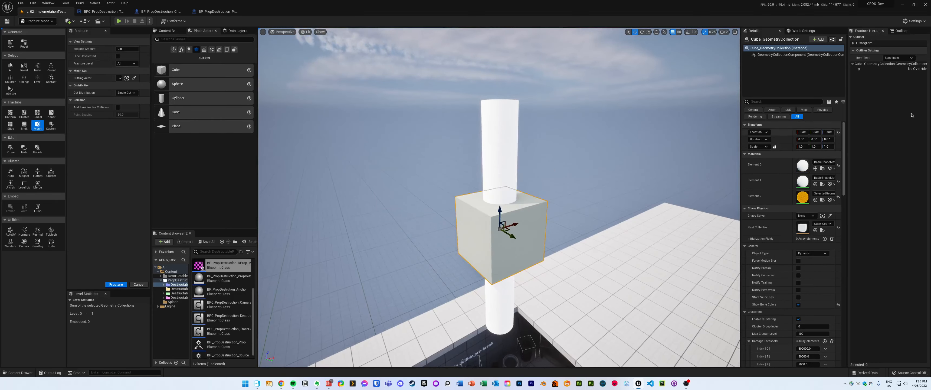
Step: Select the cube's single piece, pick the cylinder as the Mesh Cut's cutting actor, and fracture the cube
left_click(886, 68)
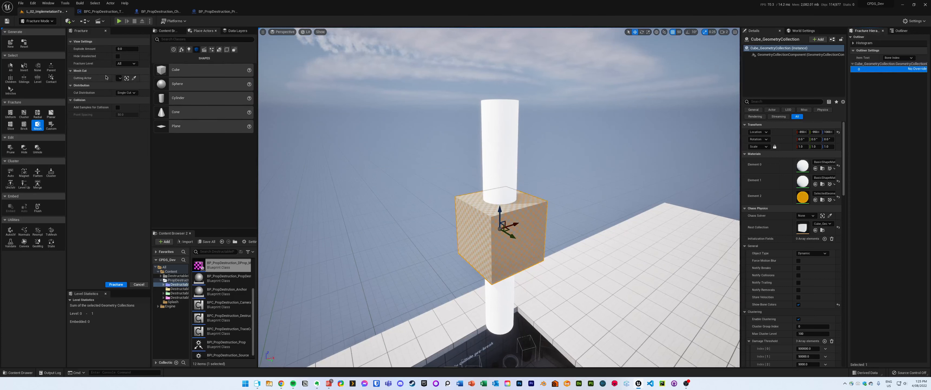
left_click_drag(112, 78, 101, 80)
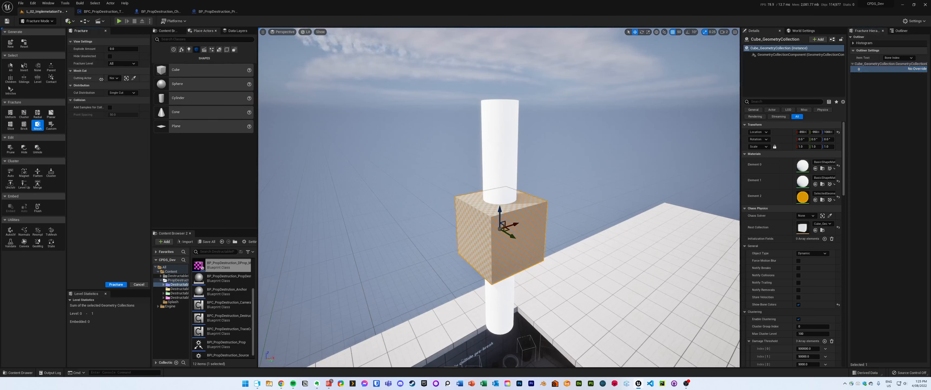
left_click(133, 78)
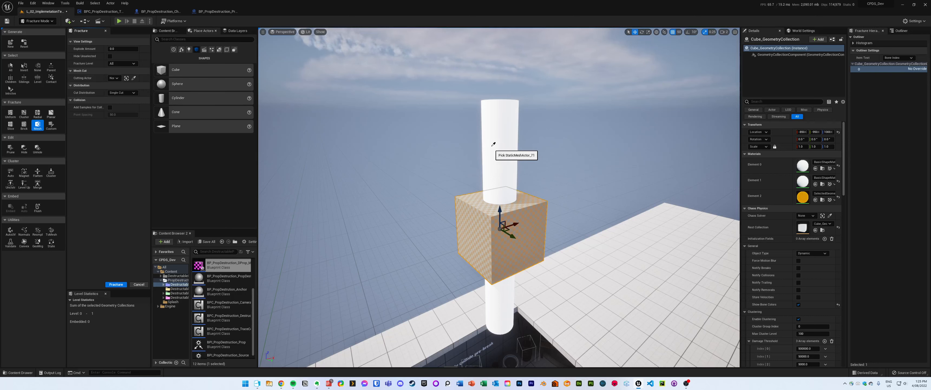
left_click(492, 145)
key("w")
right_click_drag(493, 145, 496, 154)
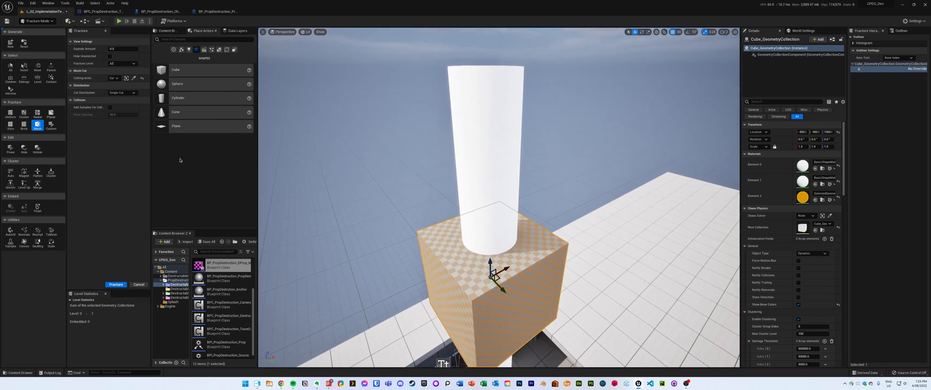
left_click(122, 286)
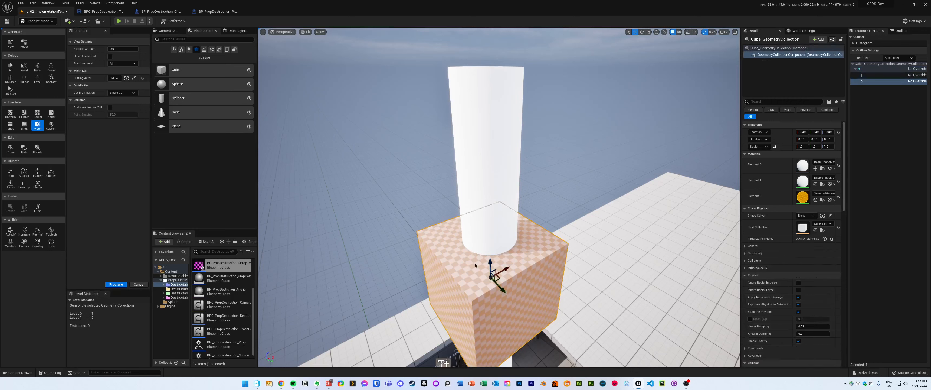
Step: Hide the cylinder in the level and reselect the cube's geometry collection
left_click(520, 164)
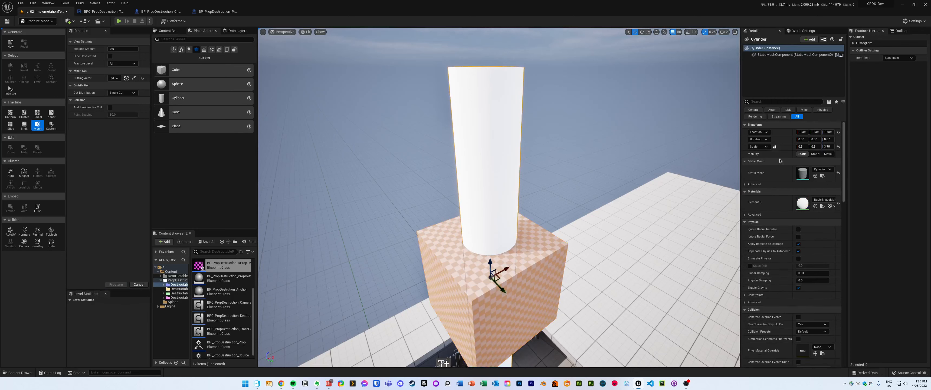
left_click(902, 31)
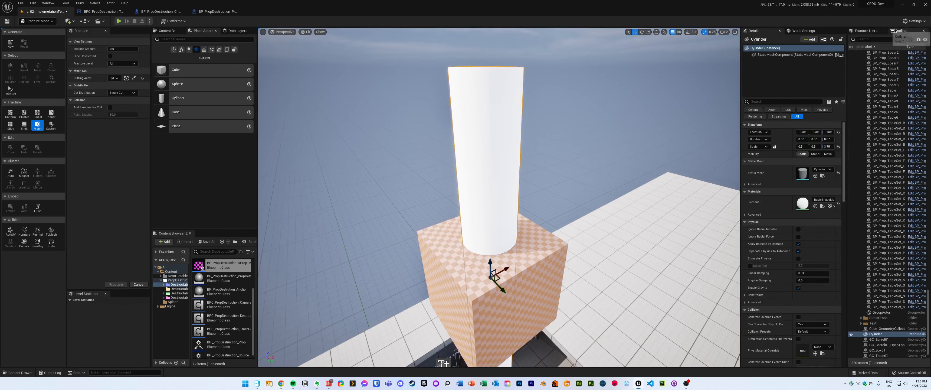
left_click(851, 334)
left_click(888, 328)
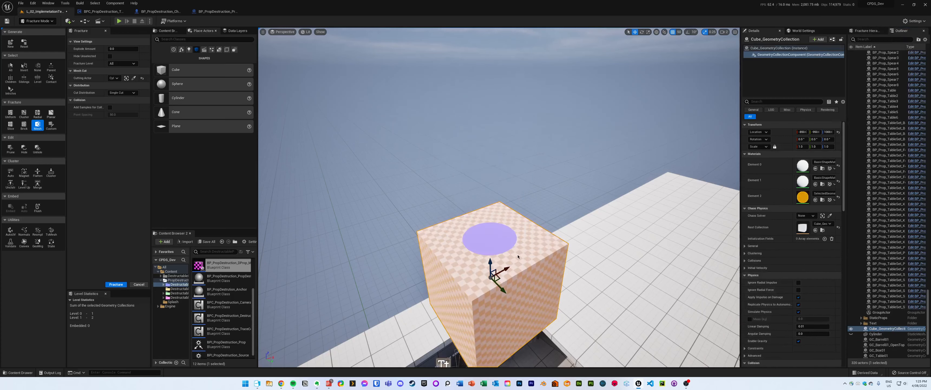
Step: Adjust the Explode Amount to preview the cube's mesh-cut pieces apart and examine the cylindrical cut from above
mouse_move(513, 201)
right_mouse_down()
mouse_move(500, 186)
mouse_move(513, 201)
right_mouse_up()
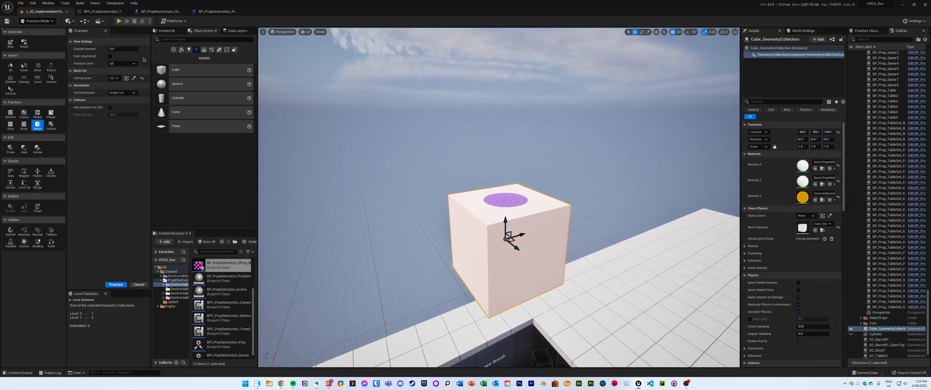
left_click_drag(118, 49, 138, 49)
right_click_drag(525, 222, 533, 248)
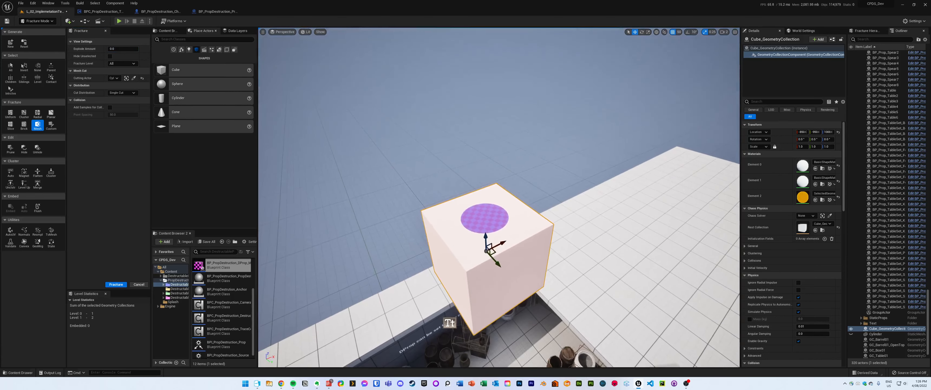
right_click_drag(500, 174, 501, 174)
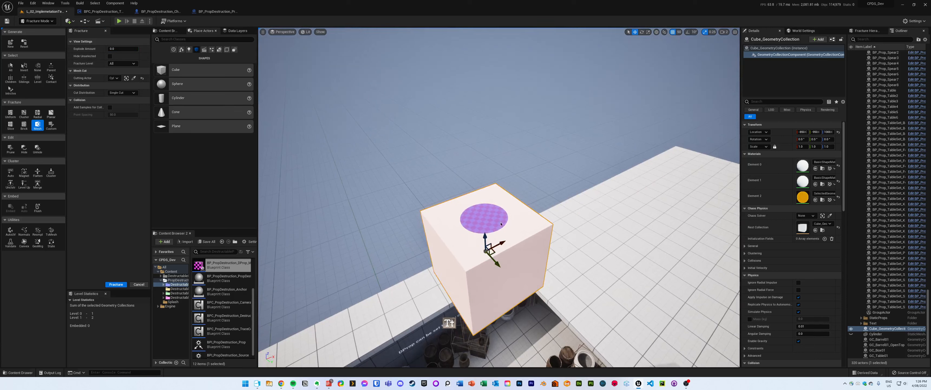
Step: Fracture the mesh-cut cube further with the Uniform method and play the level to watch its pieces break
left_click(10, 113)
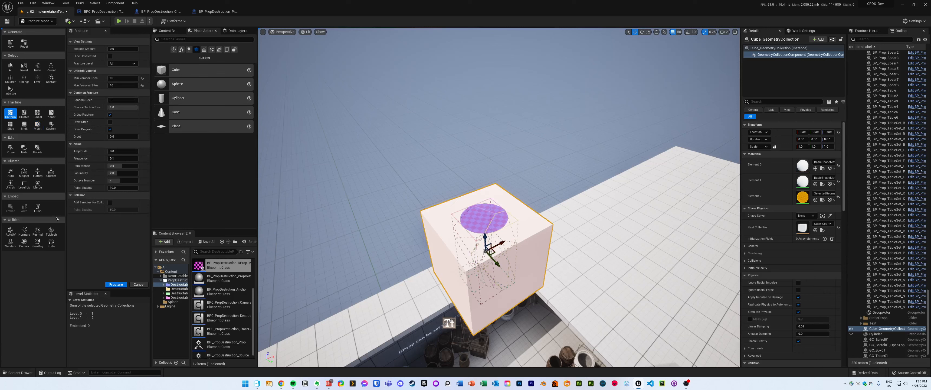
left_click(115, 284)
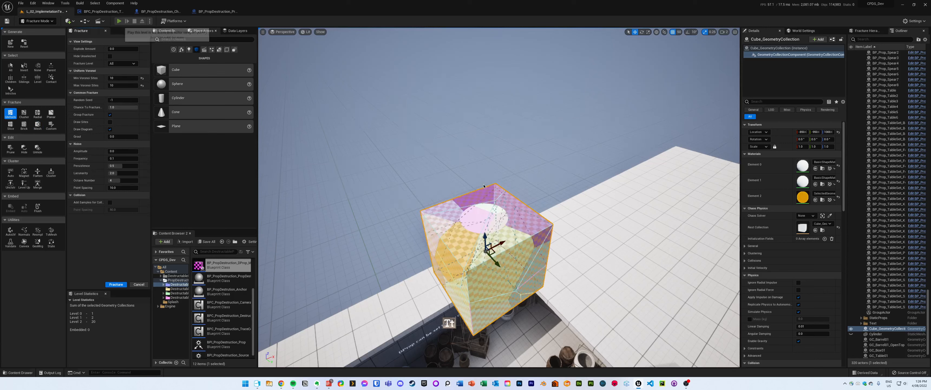
left_click(118, 21)
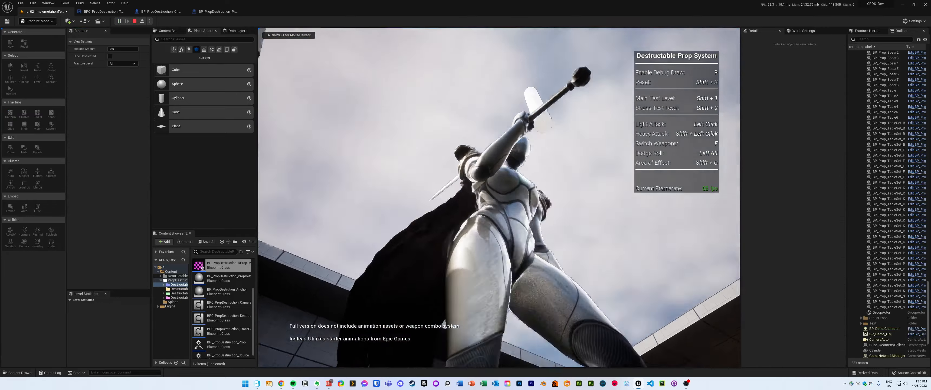
key("w")
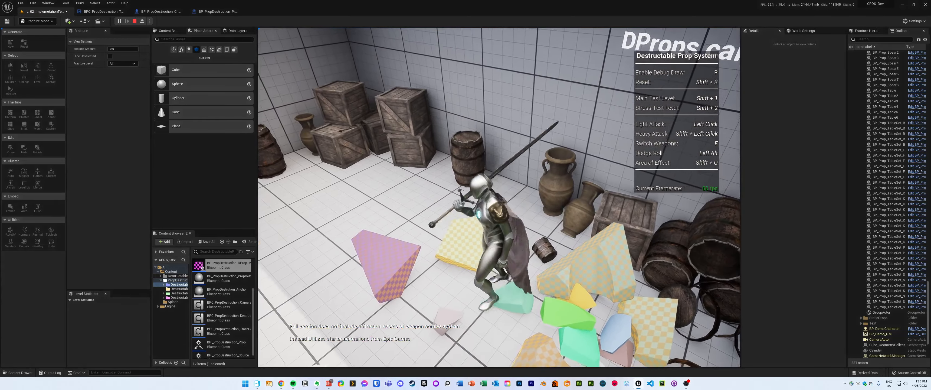
key("d")
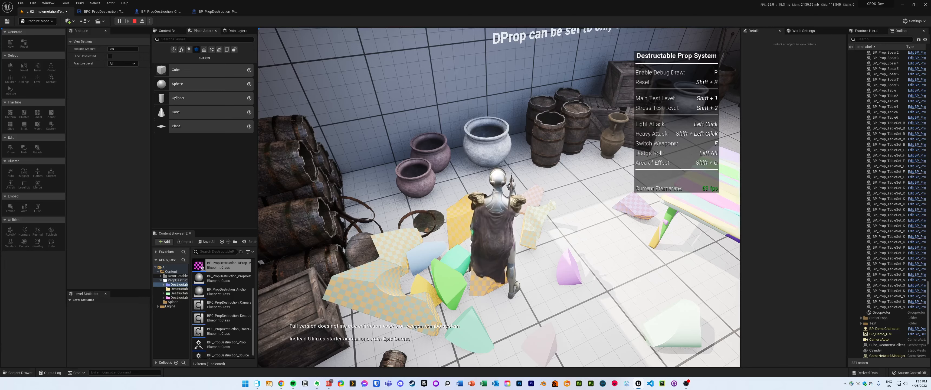
key("Escape")
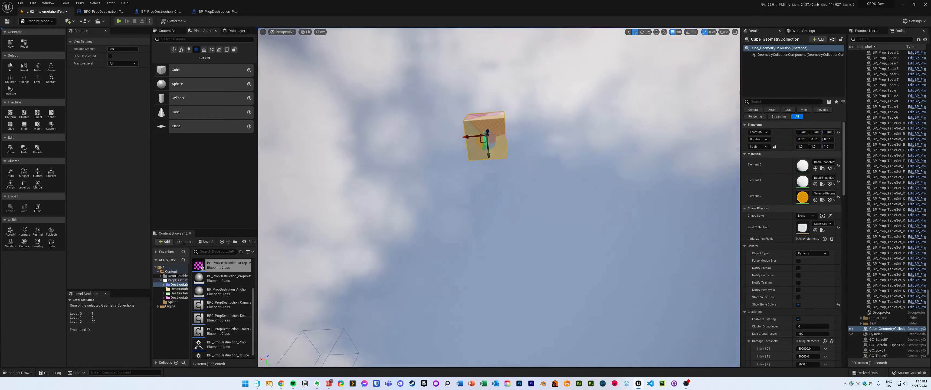
Step: Delete the hidden cylinder from the level
key("f")
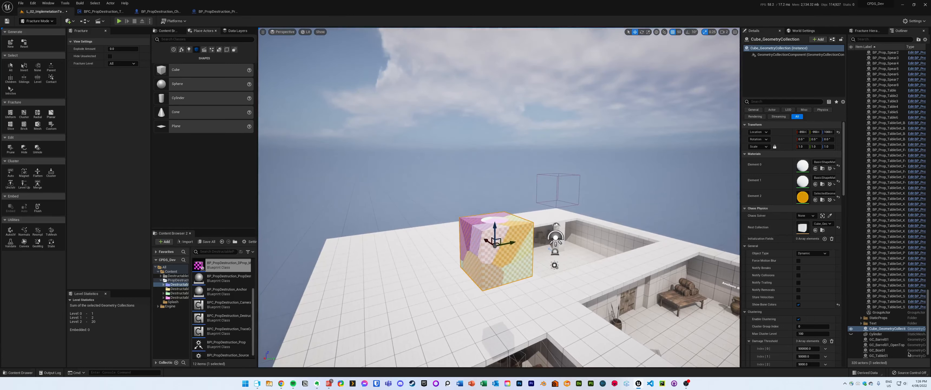
left_click(896, 335)
right_click_drag(646, 228, 662, 233)
key("Delete")
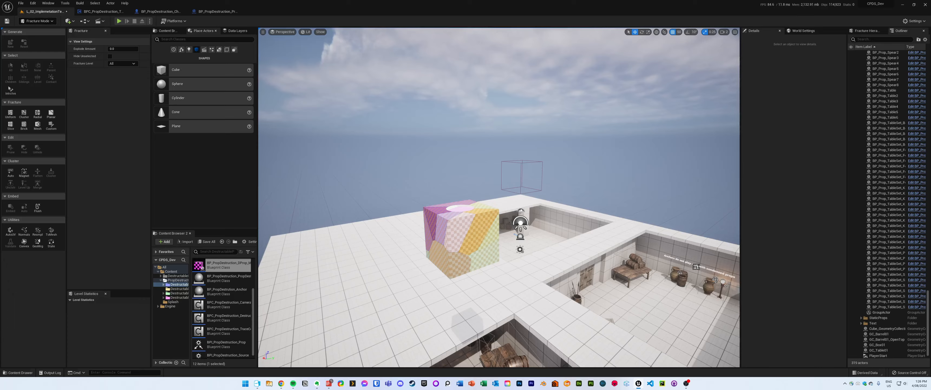
Step: Select the fractured cube and reset it to a single unfractured piece
key("w")
right_click_drag(662, 234, 651, 256)
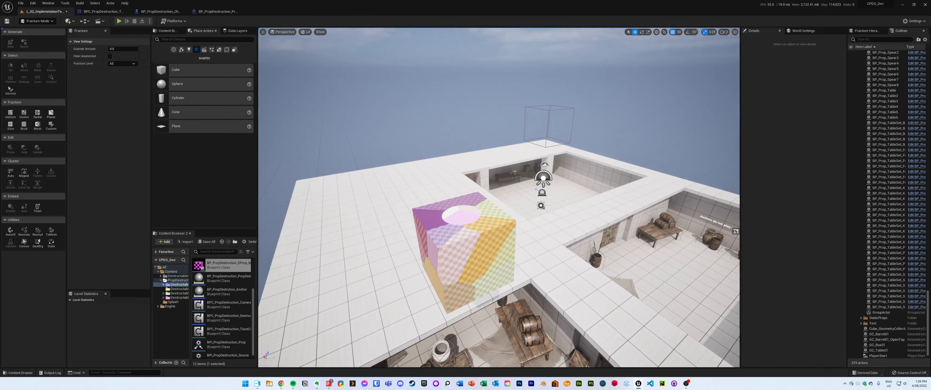
left_click(447, 240)
left_click(25, 45)
Step: Select the fractured crate GC_Box01 beside the table and examine its pieces from several sides
right_click_drag(529, 160, 516, 187)
right_click_drag(485, 268, 552, 235)
left_click(467, 272)
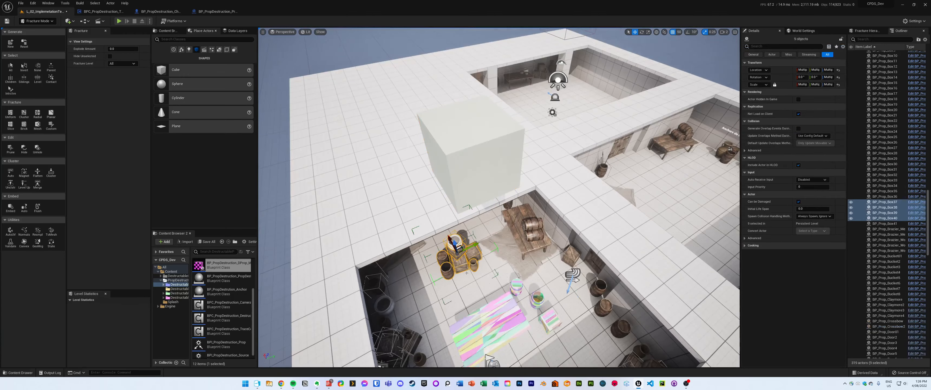
left_click(551, 321)
key("f")
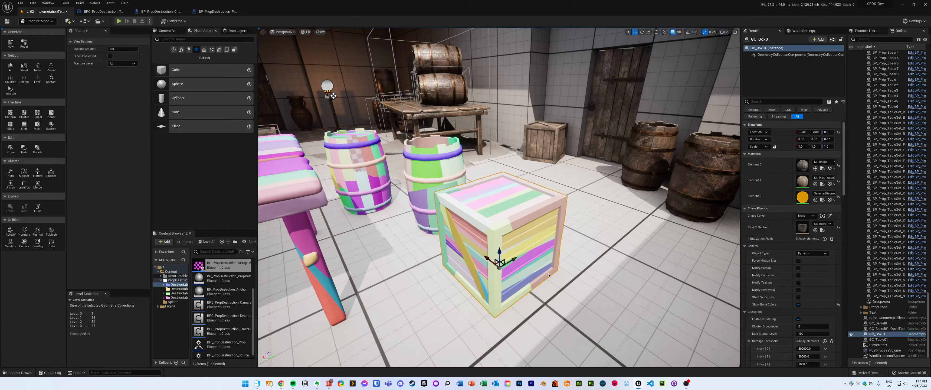
left_click_drag(549, 275, 471, 259, "alt")
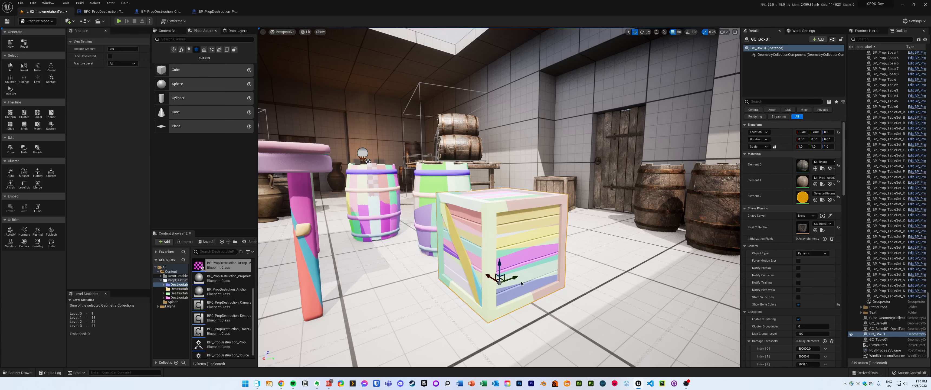
left_click_drag(551, 259, 518, 243, "alt")
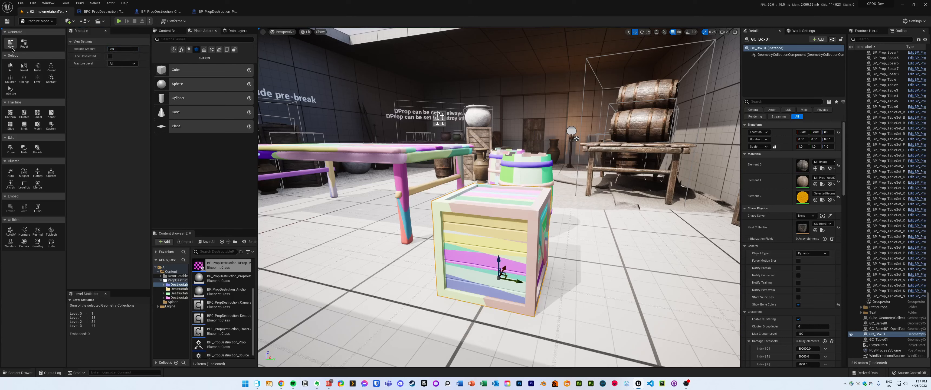
Step: Set the crate's Fracture Level view to Level 1 and select its front planks and frame section to examine the clusters
left_click(11, 114)
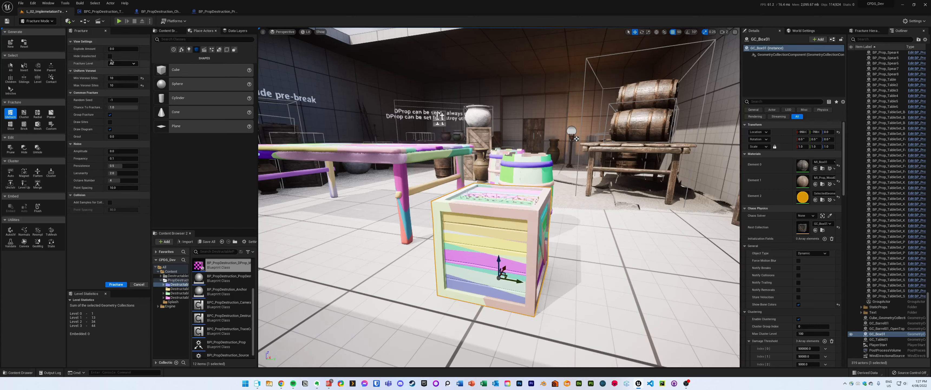
left_click(139, 284)
left_click(122, 63)
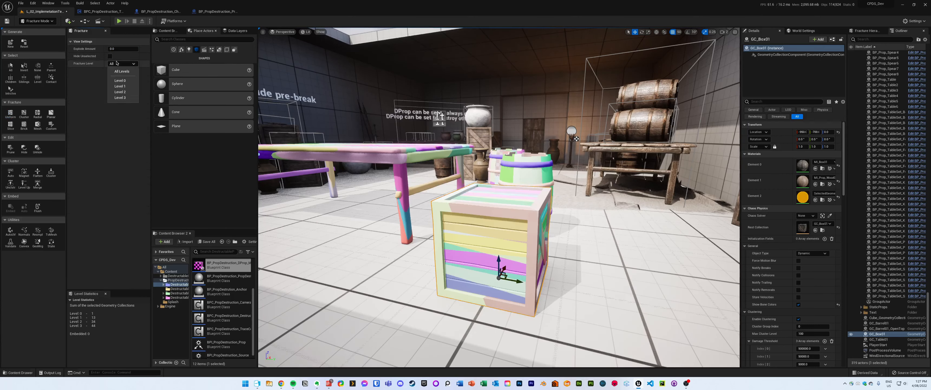
left_click(116, 87)
left_click_drag(473, 245, 434, 224, "alt")
left_click(481, 245)
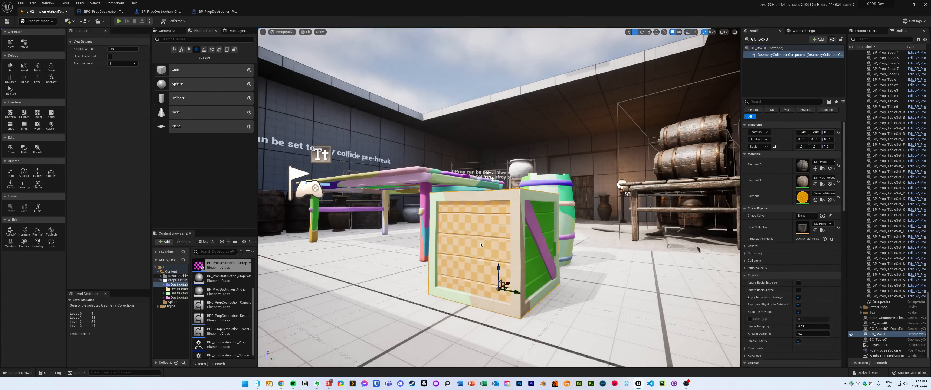
left_click(462, 198)
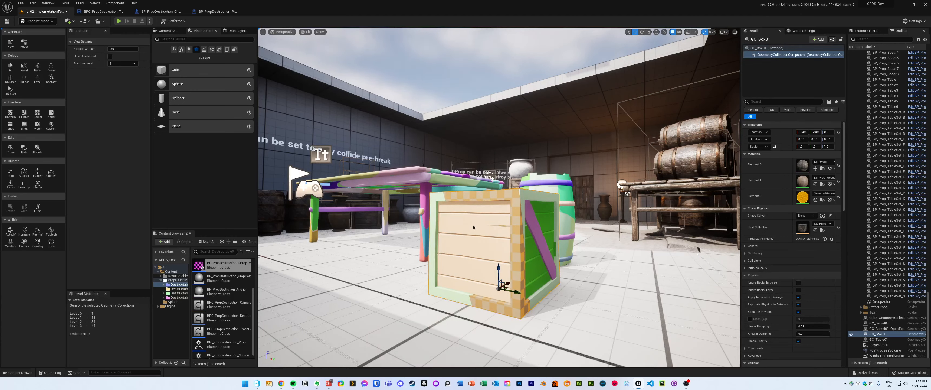
left_click_drag(502, 227, 466, 221, "alt")
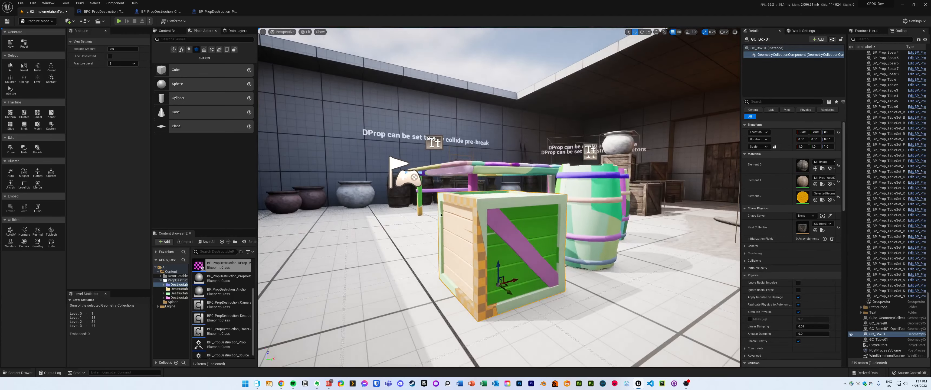
left_click_drag(495, 219, 545, 200, "alt")
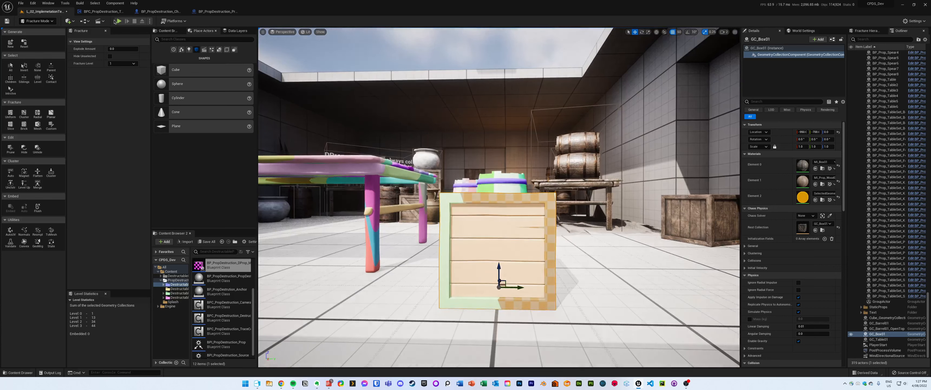
Step: Set the crate's Fracture Level view to Level 2, examine Level 3 from above, and return it to All Levels
left_click(123, 64)
left_click(119, 89)
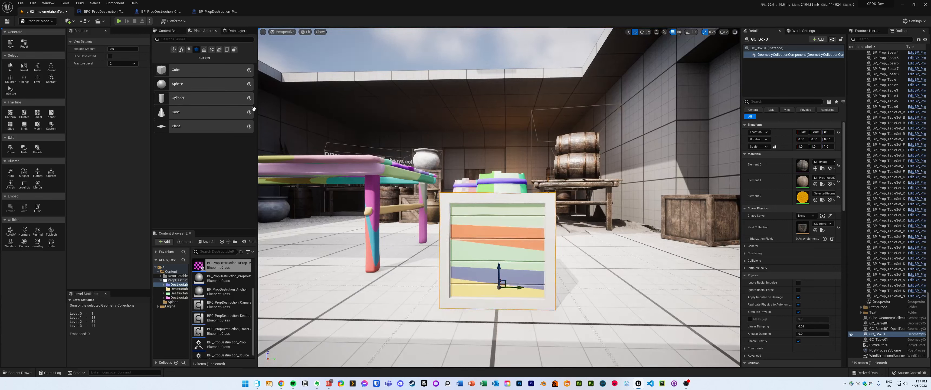
left_click(123, 63)
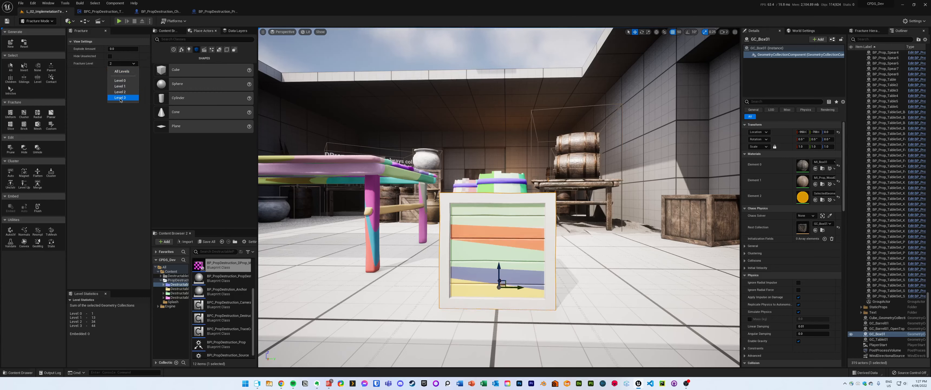
left_click(119, 99)
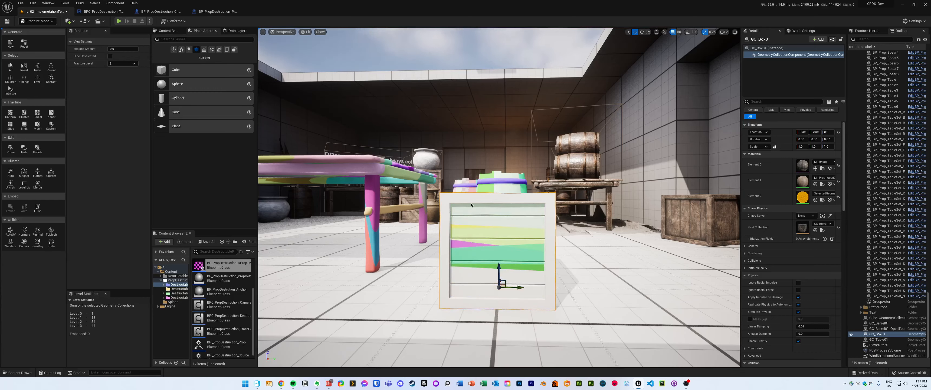
left_click_drag(471, 205, 310, 144, "alt")
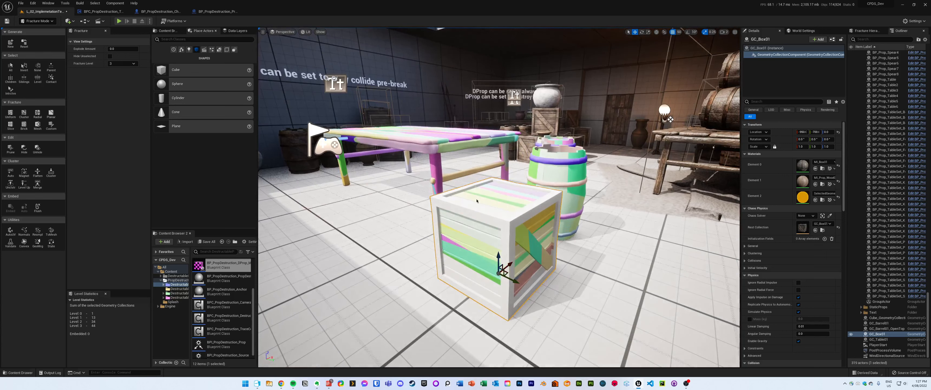
left_click(123, 63)
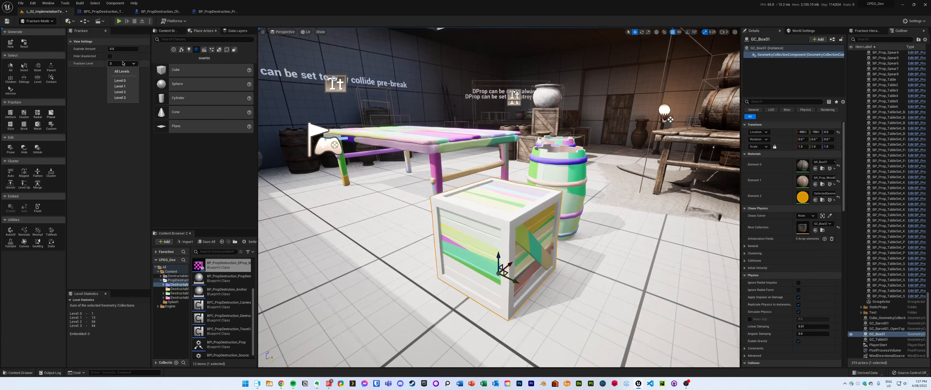
left_click(123, 72)
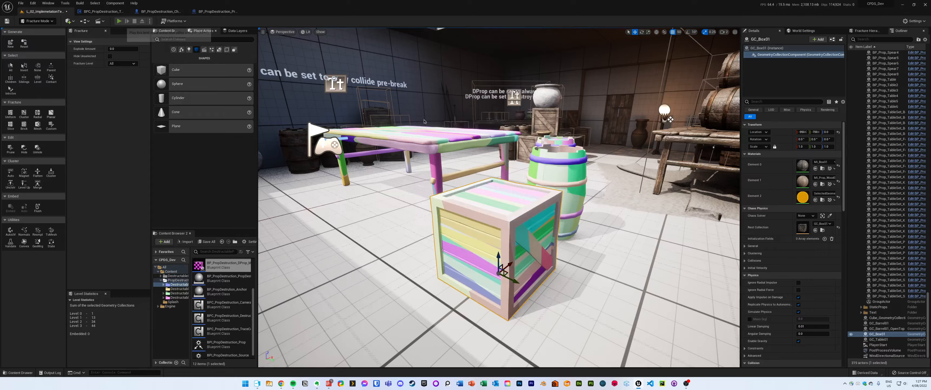
Step: Play the level, smash the wooden crate and the barrel-laden table with the sword, and stop the play session
left_click(119, 21)
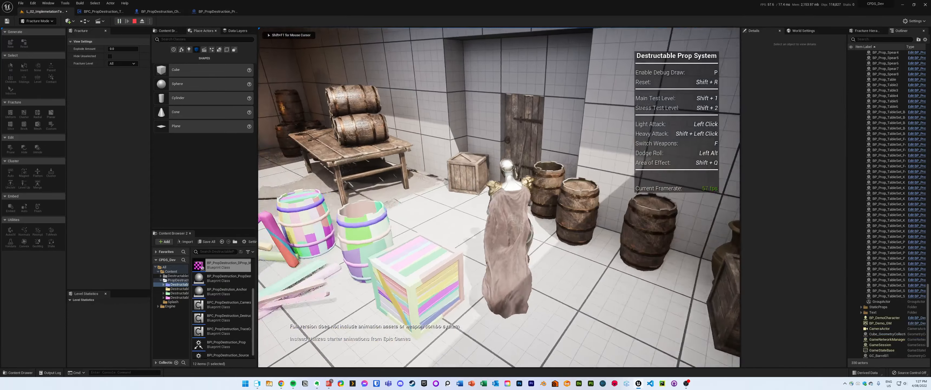
key("w")
left_click(499, 198)
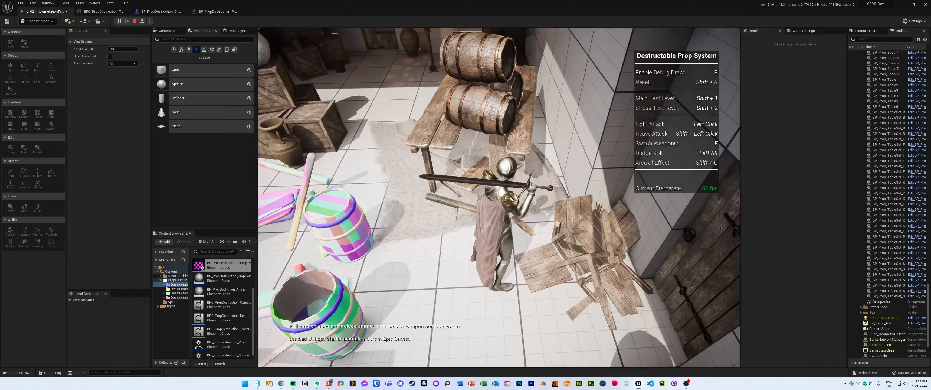
left_click(499, 198)
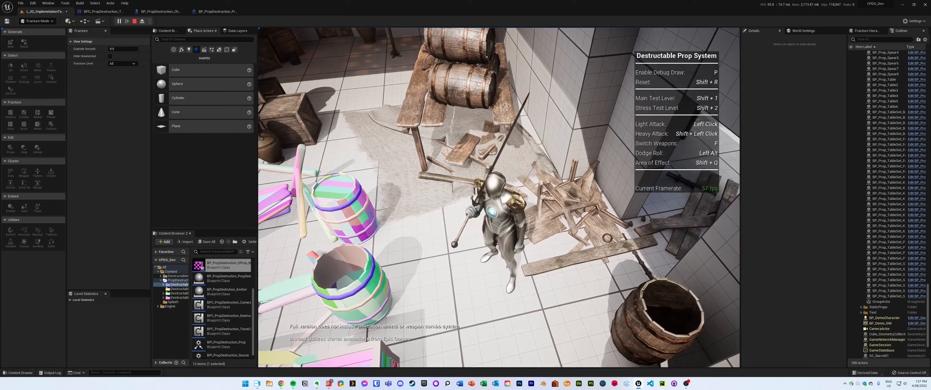
key("w")
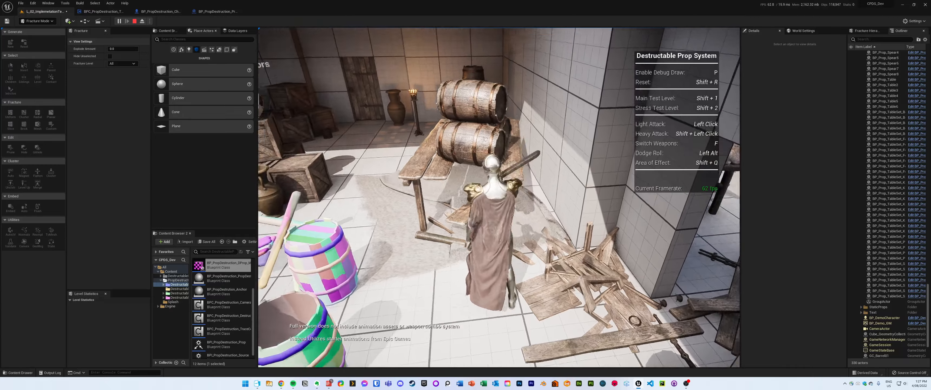
key("alt")
key("alt")
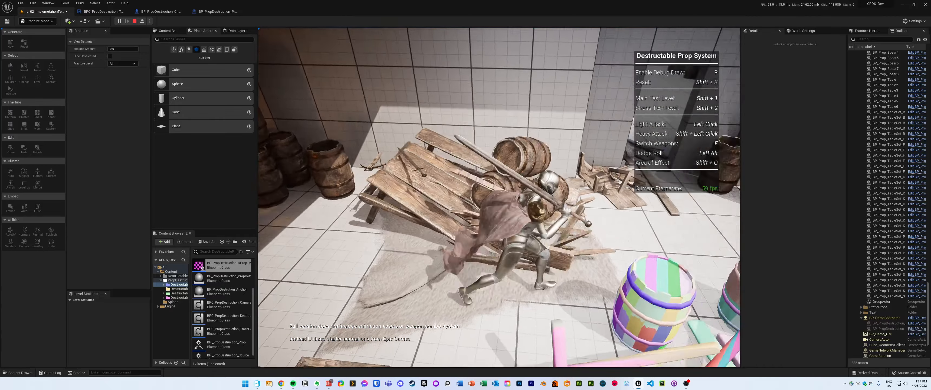
key("w")
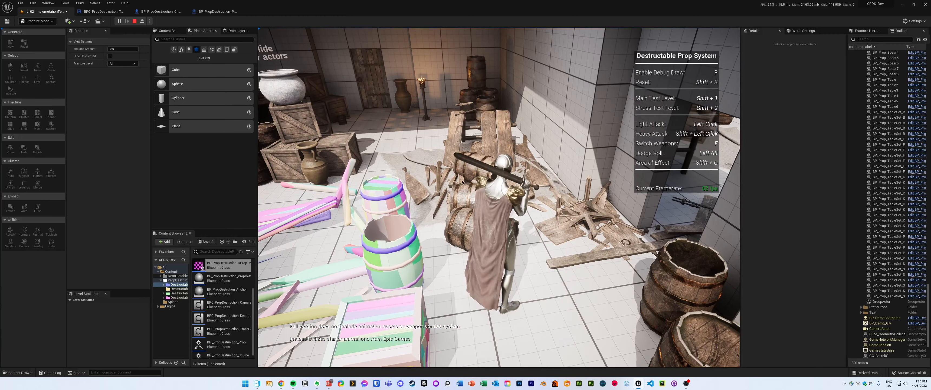
key("Escape")
Step: Move the open-top barrel GC_Barrel01_OpenTop to the open floor area and raise it to a Z location of 100
right_click_drag(506, 213, 543, 219)
left_click(521, 216)
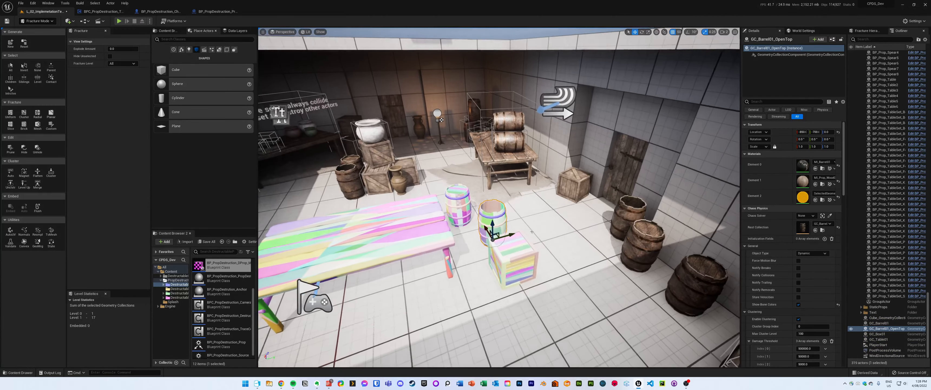
left_click_drag(510, 234, 614, 212, "shift")
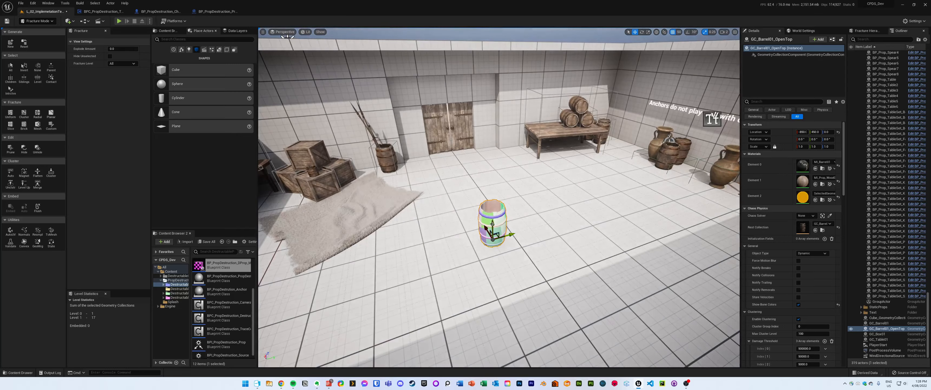
left_click_drag(492, 224, 492, 181)
Step: Frame the open-top barrel and examine its fracture pieces from several sides and from above
key("f")
left_click_drag(503, 208, 579, 200, "alt")
scroll(503, 208, "down", 4)
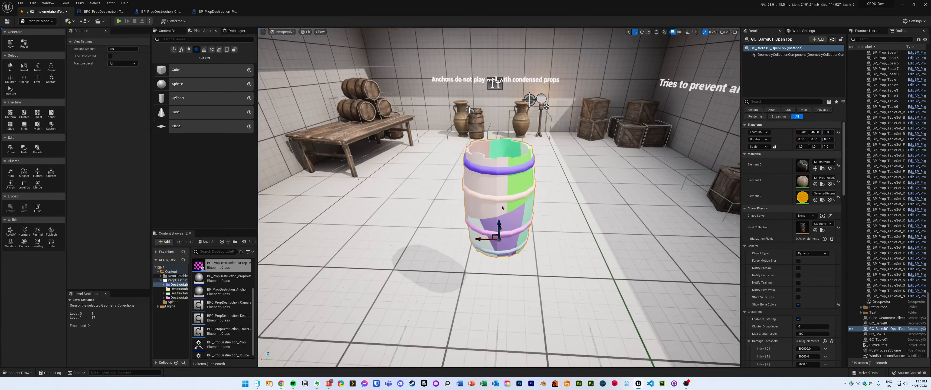
left_click_drag(503, 208, 650, 205, "alt")
left_click_drag(517, 221, 488, 137, "alt")
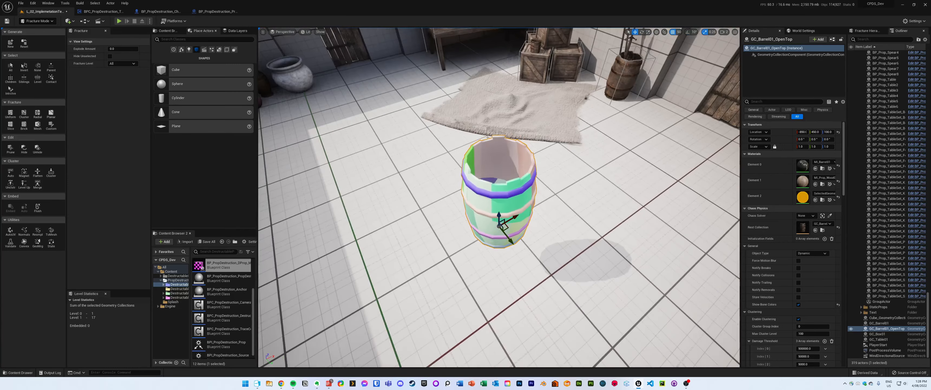
right_click_drag(533, 115, 546, 96)
key("s")
right_click_drag(506, 189, 500, 162)
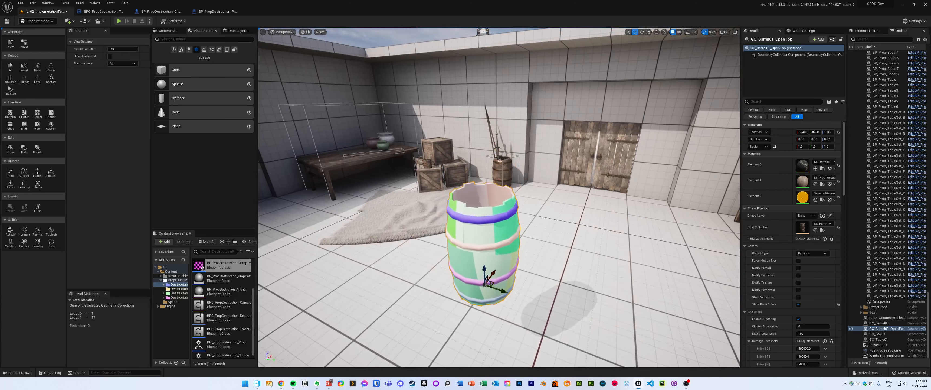
Step: Select one of the barrel's body pieces and its uppermost hoop to examine how they are separated
left_click(489, 226)
right_click_drag(509, 214, 416, 188)
key("d")
key("e")
right_click_drag(381, 209, 384, 217)
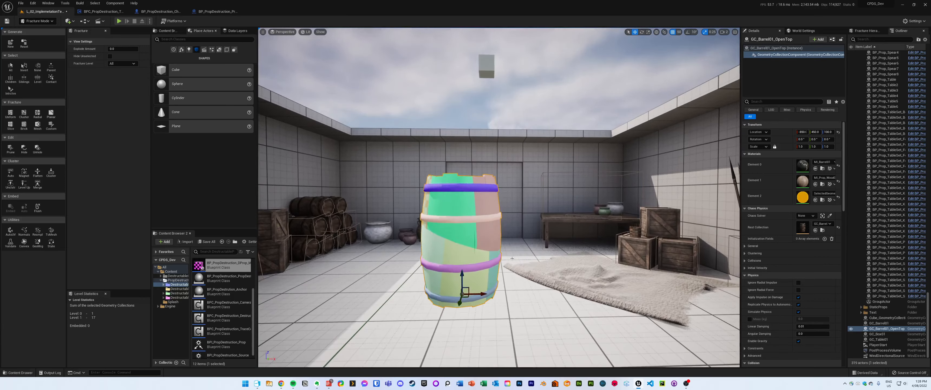
right_click_drag(512, 258, 473, 215)
key("e")
key("w")
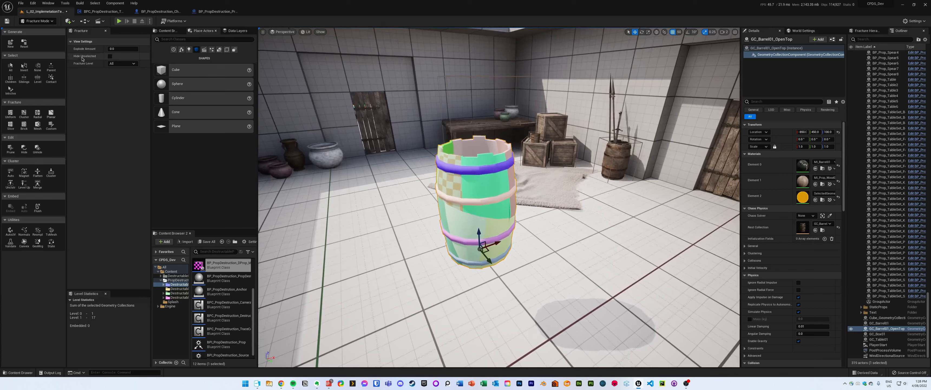
left_click(495, 169)
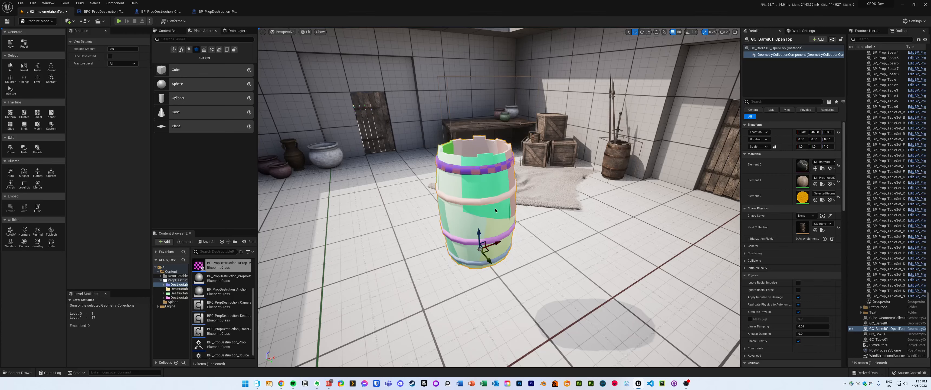
right_click_drag(495, 210, 505, 168)
key("w")
key("d")
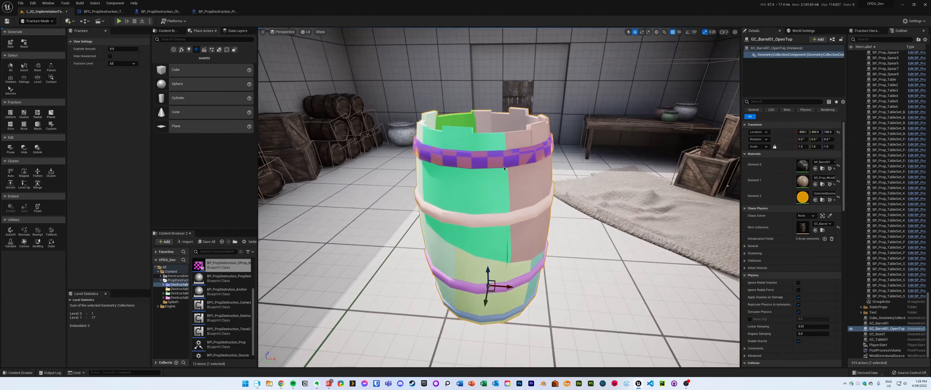
Step: Reset the barrel to a single unfractured piece and select its root bone 0 in the Fracture Hierarchy
left_click(23, 43)
right_click_drag(487, 200, 489, 178)
key("q")
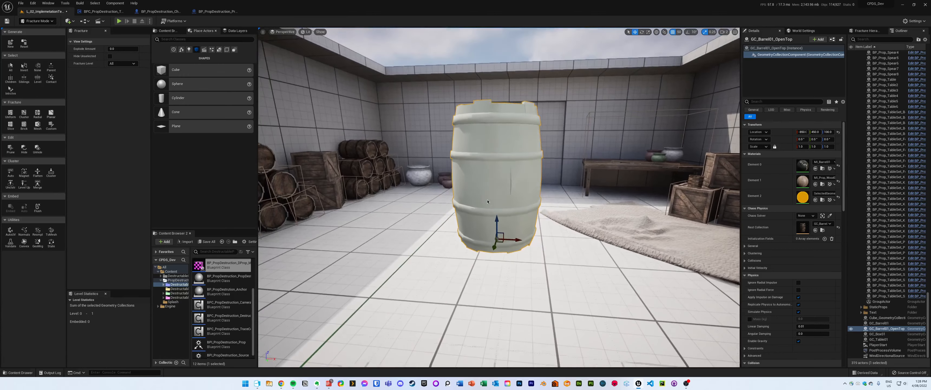
left_click(869, 32)
left_click(872, 70)
key("d")
right_click_drag(418, 113, 380, 97)
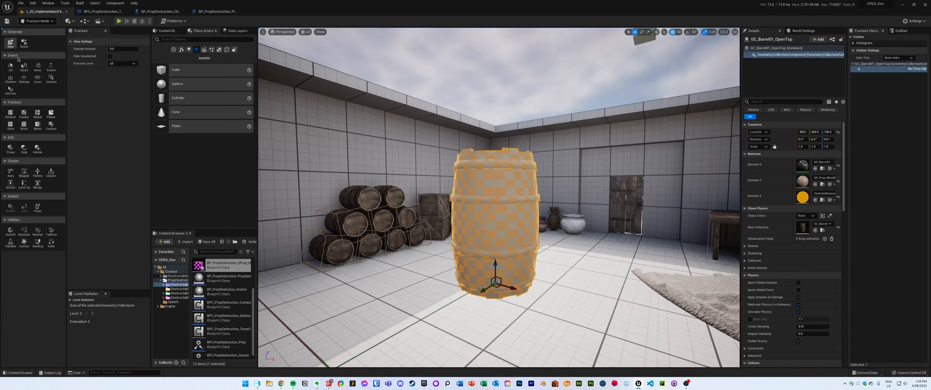
Step: Apply a Planar fracture to the barrel, undo it, and repeat the fracture with Grout set to 0
left_click(51, 114)
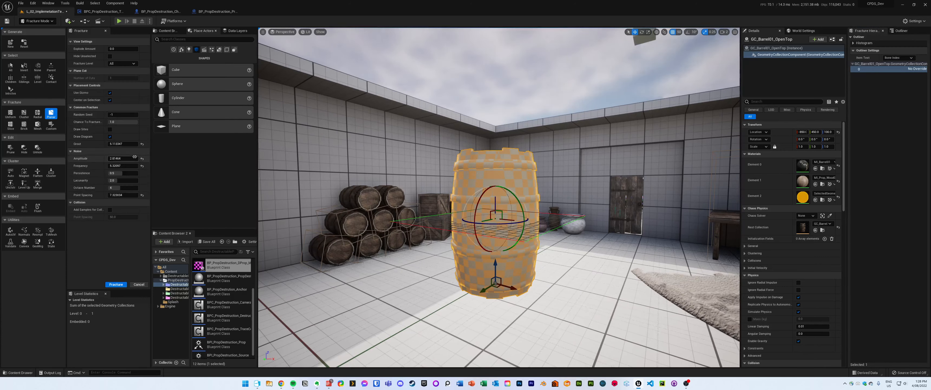
left_click(115, 284)
right_click_drag(513, 215, 502, 216)
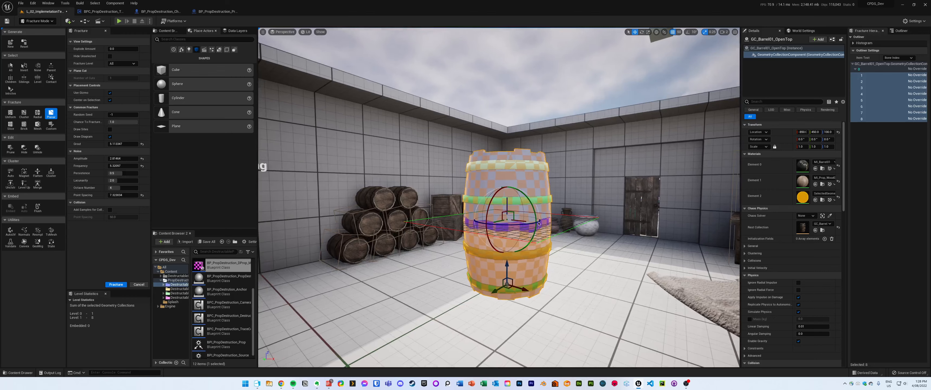
key("ctrl+z")
left_click(142, 144)
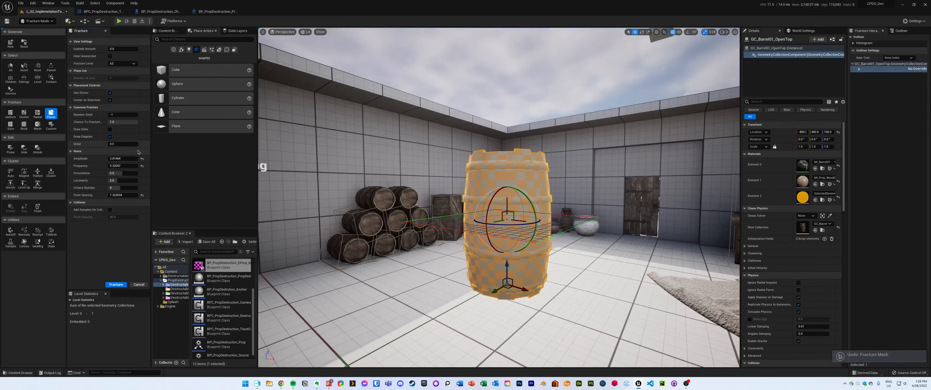
left_click(116, 284)
Step: Select the barrel's upper body piece and individual hoops from top to bottom to check which parts are separate
left_click(484, 185)
key("w")
right_click_drag(483, 185, 494, 197)
key("e")
key("s")
key("q")
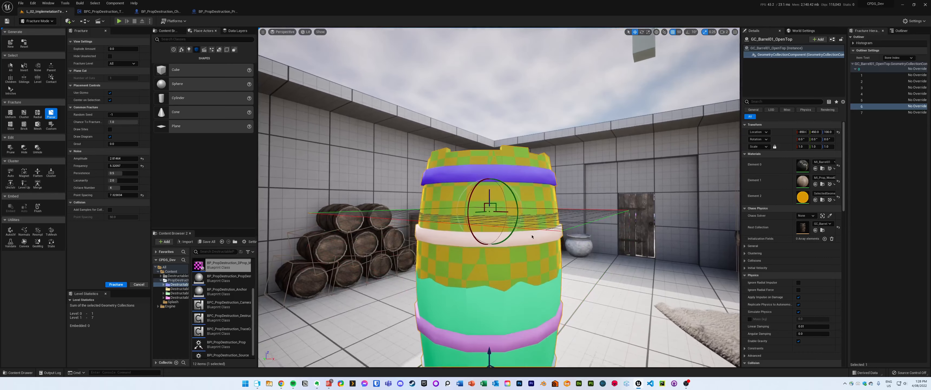
left_click(533, 235)
left_click(521, 176)
key("s")
right_click_drag(521, 176, 514, 184)
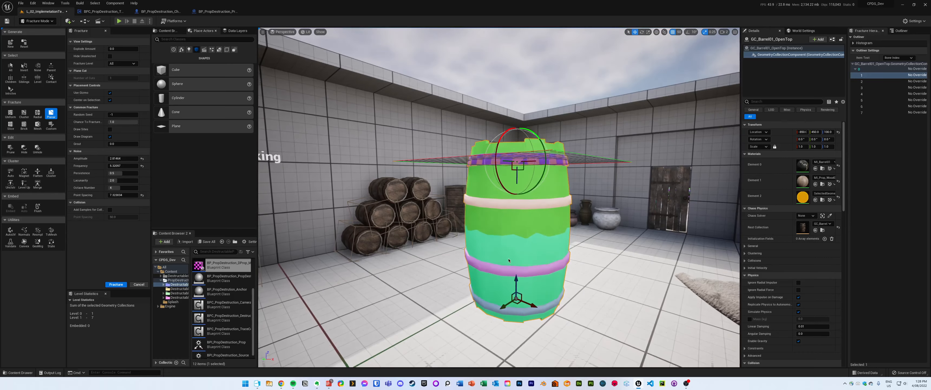
left_click(521, 272)
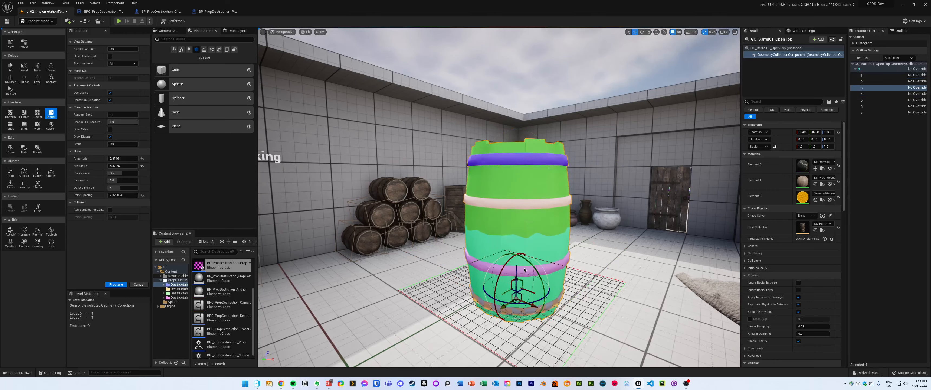
Step: Select the barrel's upper, middle and lower hoops in turn and examine them from another side and from below
left_click(530, 197)
left_click(535, 160)
right_click_drag(537, 164, 471, 41)
key("d")
key("s")
key("q")
key("s")
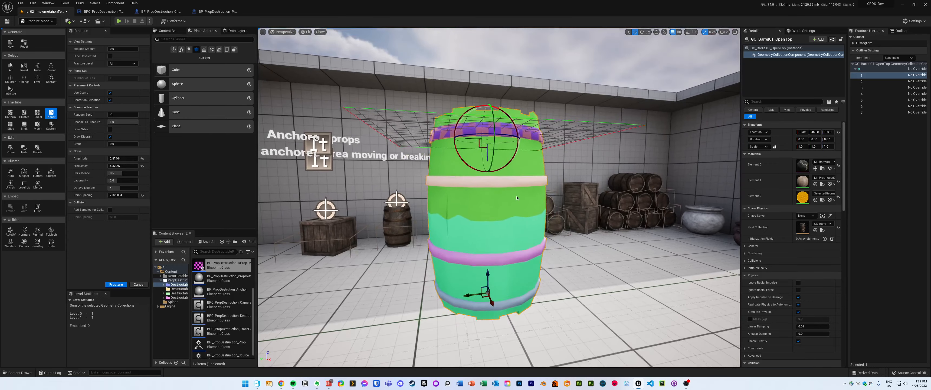
left_click(516, 182)
left_click(525, 254)
right_click_drag(525, 254, 524, 206)
key("q")
key("q")
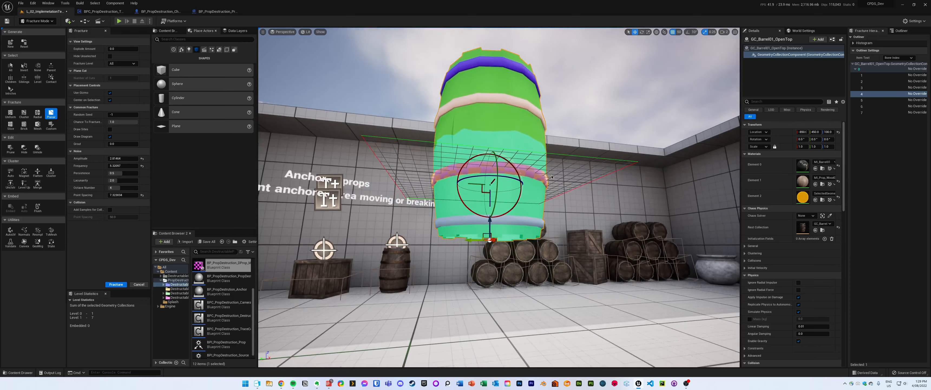
key("e")
right_click_drag(547, 178, 541, 224)
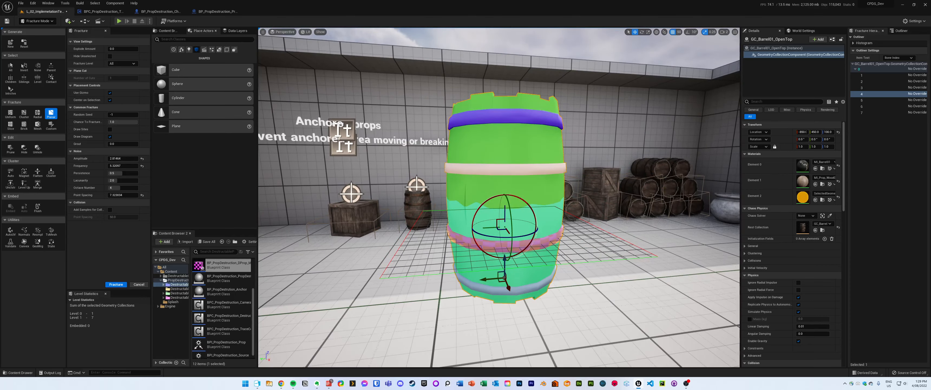
Step: Select bones 1 to 7 in the Fracture Hierarchy, and examine the barrel's bottom disc and lower body piece individually
left_click(868, 75)
left_click(877, 112, "shift")
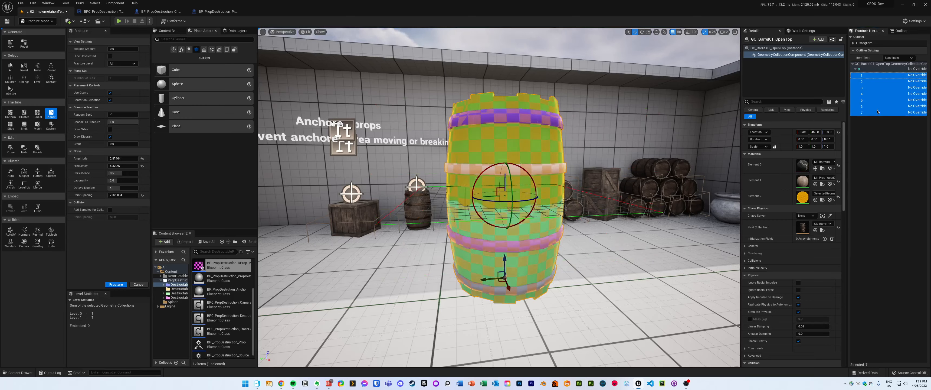
key("q")
right_click_drag(586, 181, 594, 135)
left_click(497, 283)
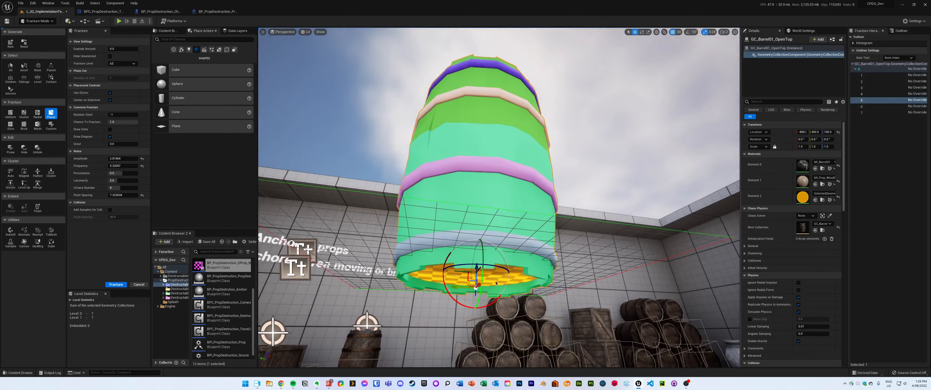
left_click(538, 271)
right_click_drag(538, 271, 512, 287)
key("e")
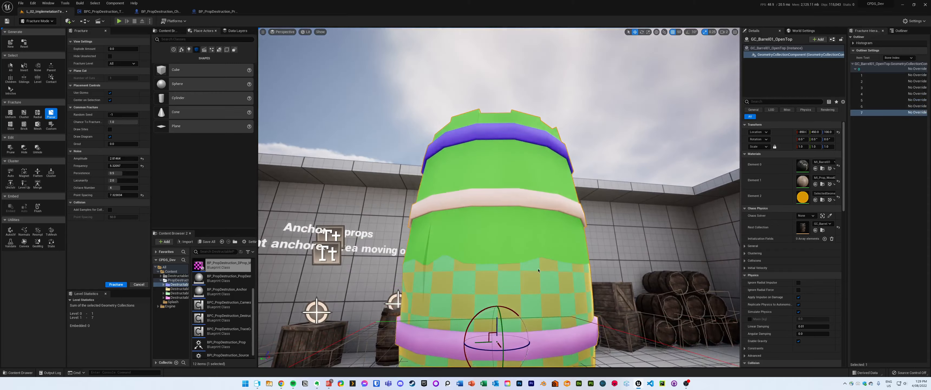
Step: Select the lower body piece of the barrel and examine it from outside and from above
key("s")
right_click_drag(438, 225, 447, 186)
key("q")
left_click(467, 257)
key("e")
right_click_drag(467, 257, 479, 307)
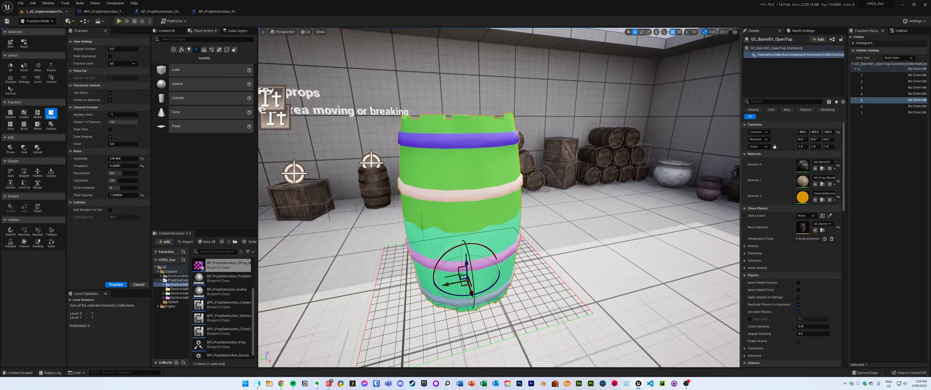
Step: Reset the barrel to a single piece and set the Planar fracture noise to Amplitude 0.0, Frequency 0.1 and Point Spacing 10.0
left_click(139, 285)
left_click(24, 42)
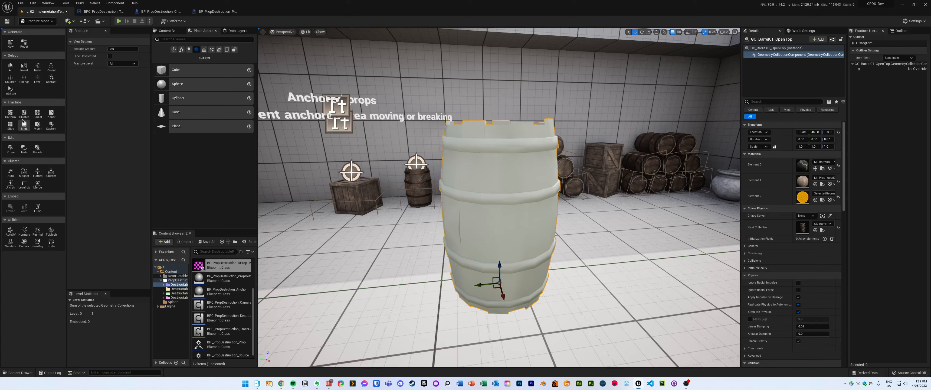
left_click(51, 114)
left_click(142, 159)
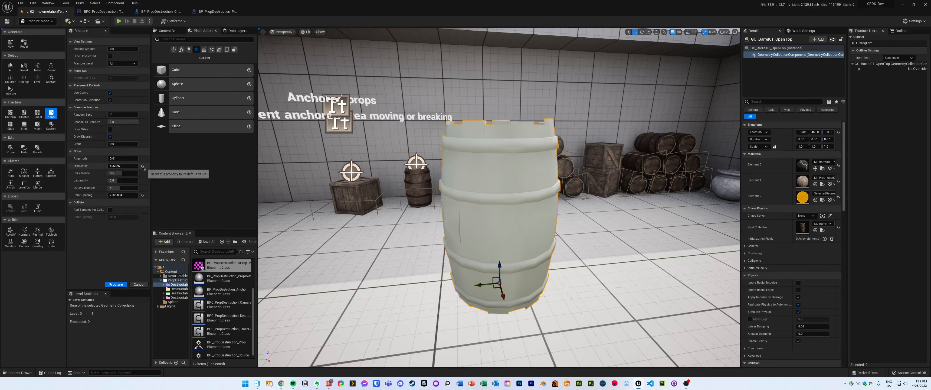
left_click(142, 166)
left_click(142, 195)
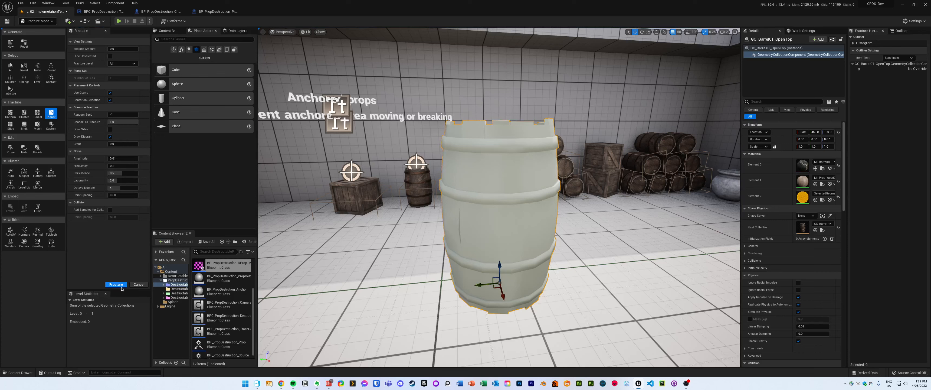
Step: Select the barrel's root bone, move the cutting plane up to its open rim, and apply the Planar fracture there
left_click(866, 69)
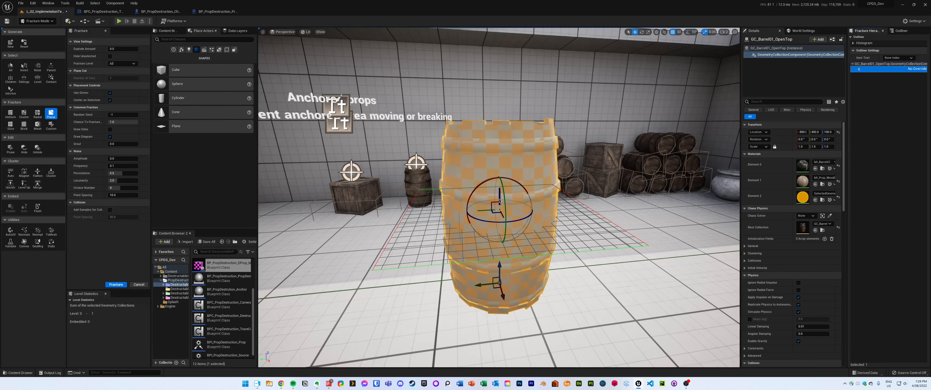
left_click_drag(500, 201, 678, 42)
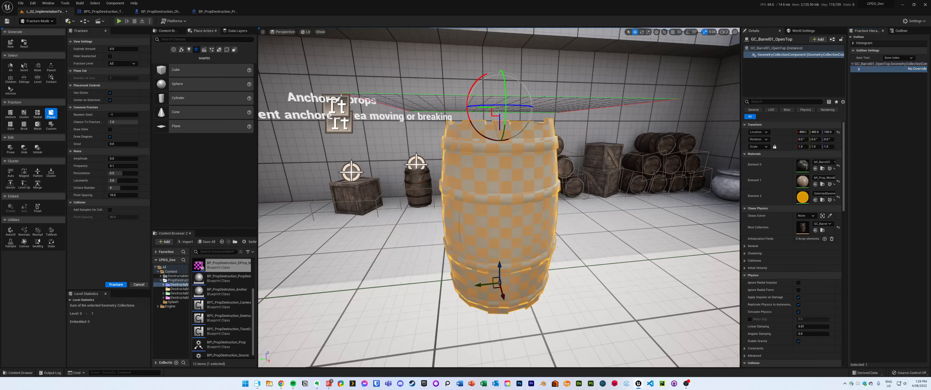
left_click_drag(500, 125, 499, 142)
mouse_move(500, 142)
right_mouse_down()
mouse_move(470, 141)
mouse_move(486, 134)
right_mouse_up()
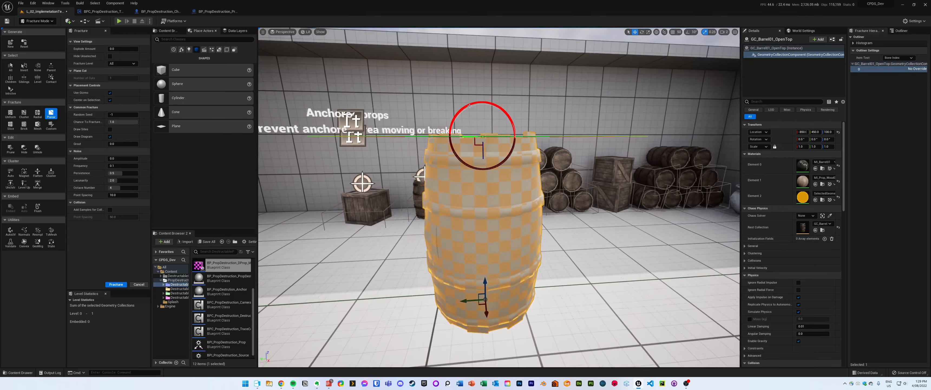
left_click_drag(476, 103, 466, 130)
mouse_move(466, 129)
right_mouse_down()
mouse_move(480, 134)
mouse_move(477, 125)
mouse_move(458, 129)
right_mouse_up()
mouse_move(575, 213)
right_mouse_down()
mouse_move(542, 212)
mouse_move(574, 213)
right_mouse_up()
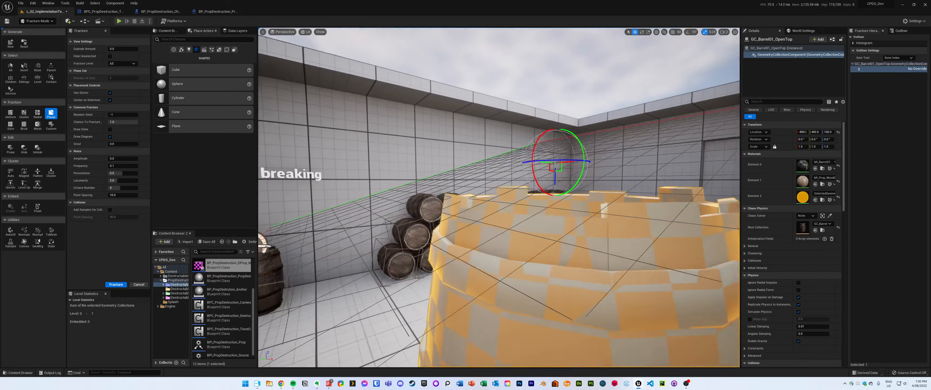
left_click(116, 284)
right_click_drag(413, 202, 406, 216)
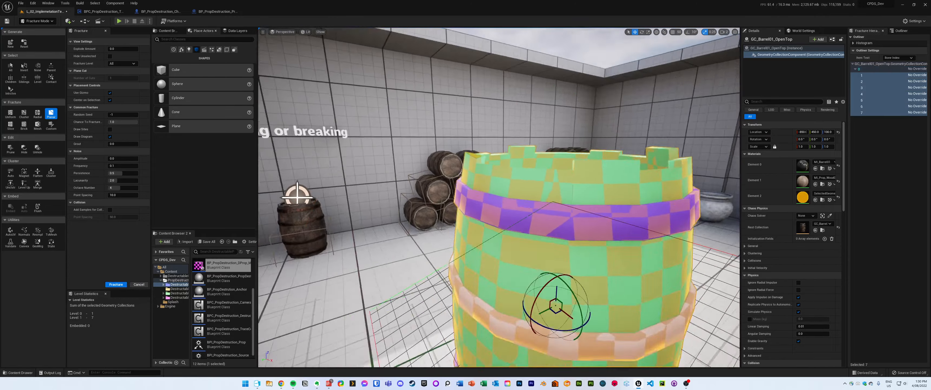
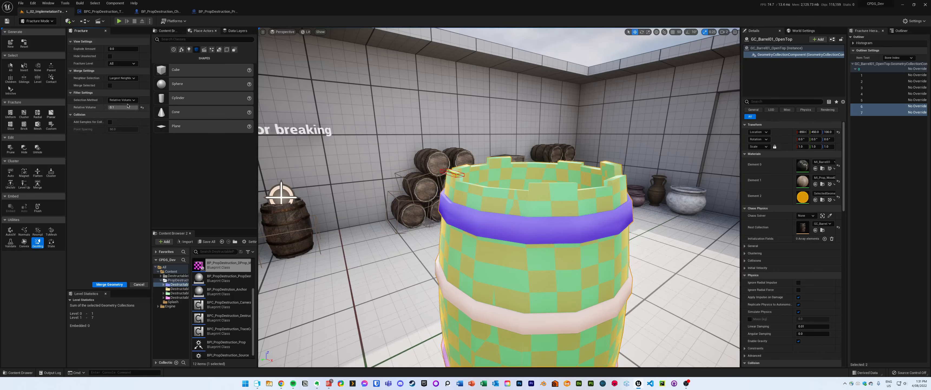
Step: Try the Merge Selection option for the two selected pieces and turn it off again
left_click(110, 85)
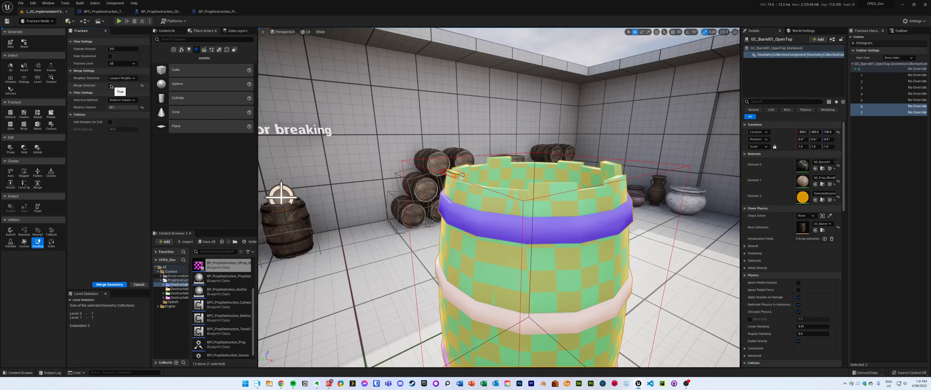
key("f")
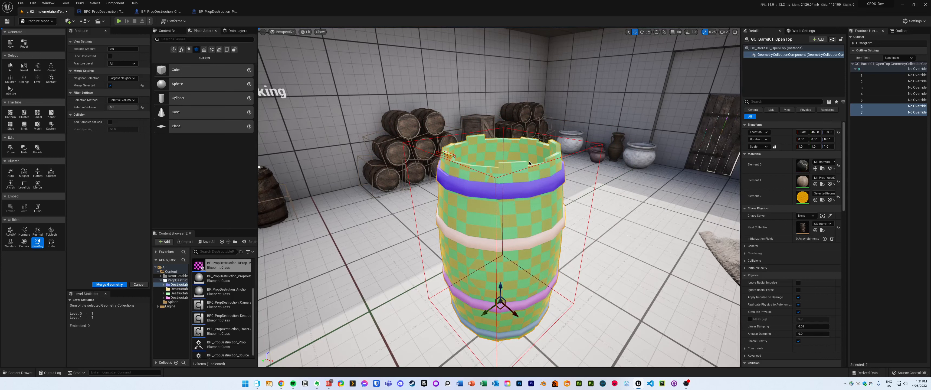
left_click(109, 85)
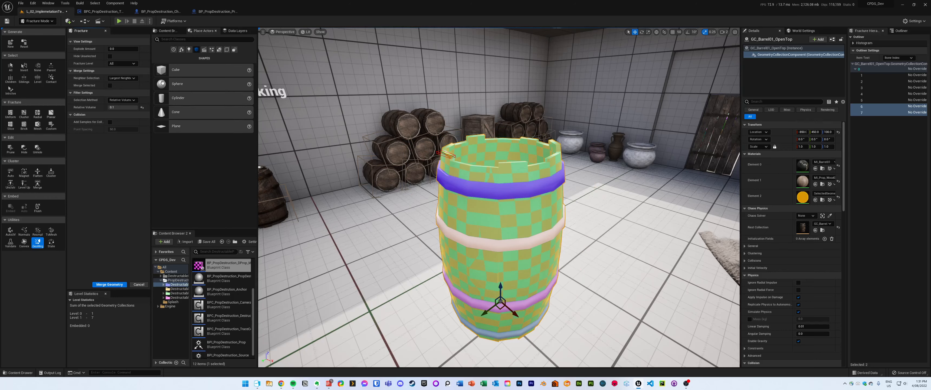
Step: Merge the selected small rim fragment and the barrel's body piece into one geometry
key("w")
right_click_drag(458, 160, 428, 143)
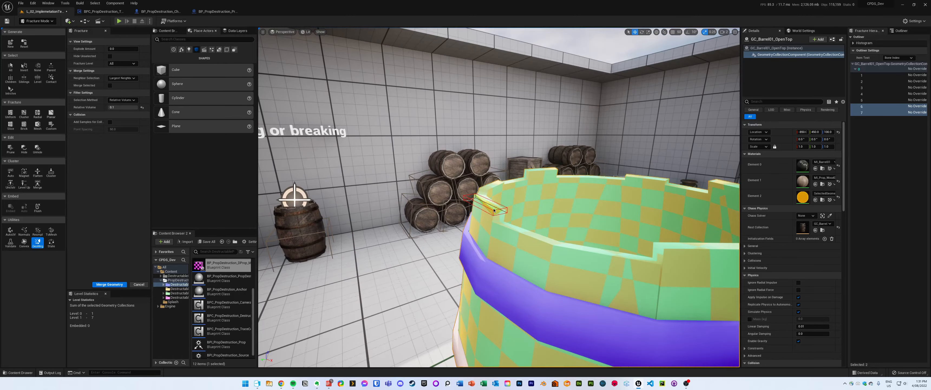
key("s")
right_click_drag(493, 210, 511, 235)
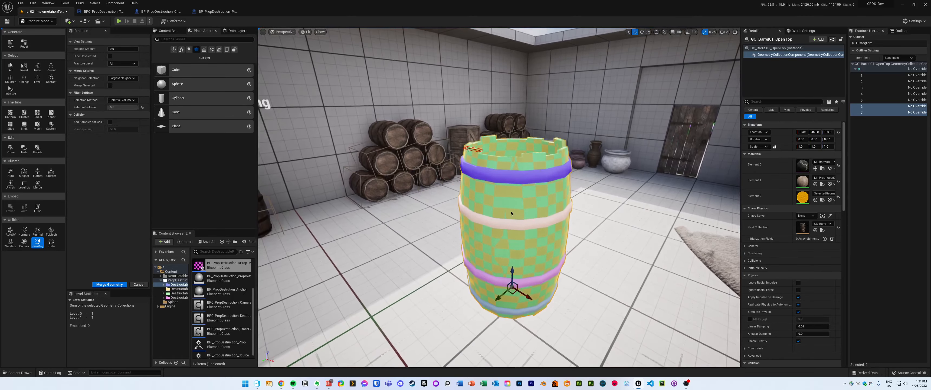
left_click(116, 285)
Step: Select the merged barrel body and examine its rim up close, then the whole barrel from several sides
left_click(508, 194)
key("w")
mouse_move(508, 193)
right_mouse_down()
mouse_move(529, 185)
mouse_move(561, 203)
mouse_move(651, 210)
mouse_move(658, 201)
mouse_move(615, 188)
mouse_move(610, 176)
right_mouse_up()
key("a")
key("d")
key("q")
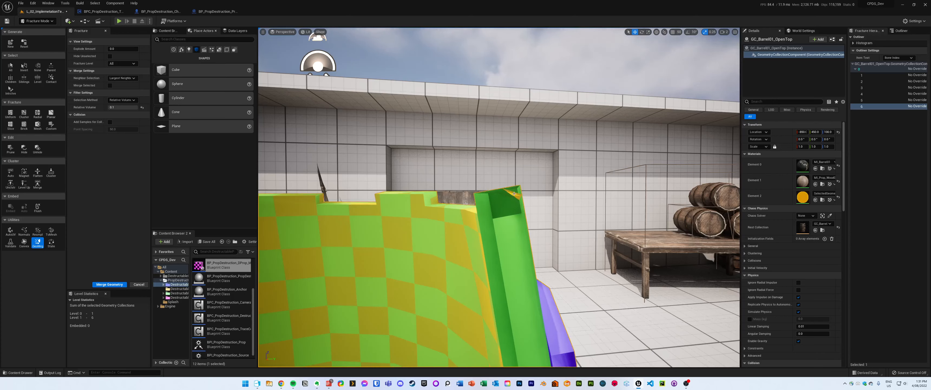
right_click_drag(514, 193, 535, 207)
key("a")
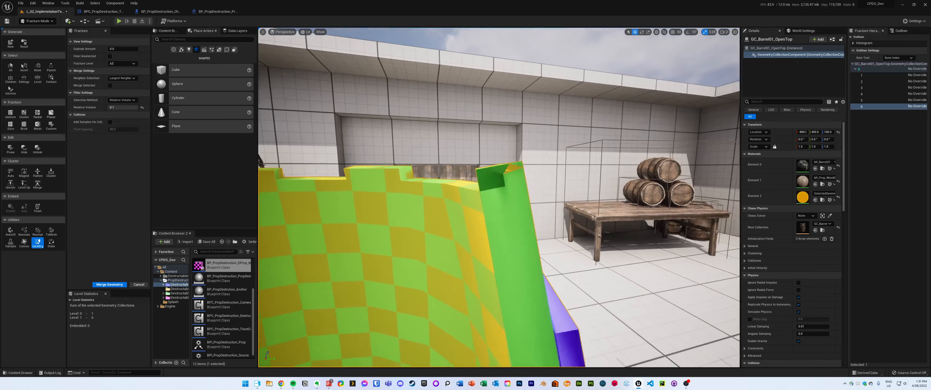
key("e")
key("q")
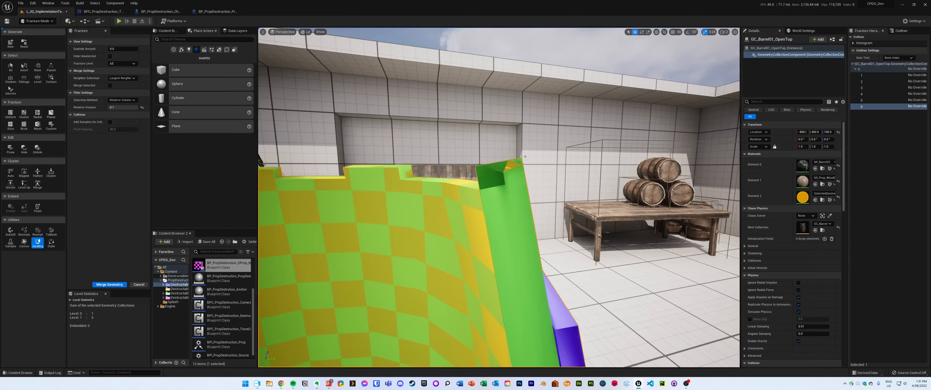
right_click_drag(525, 156, 300, 180)
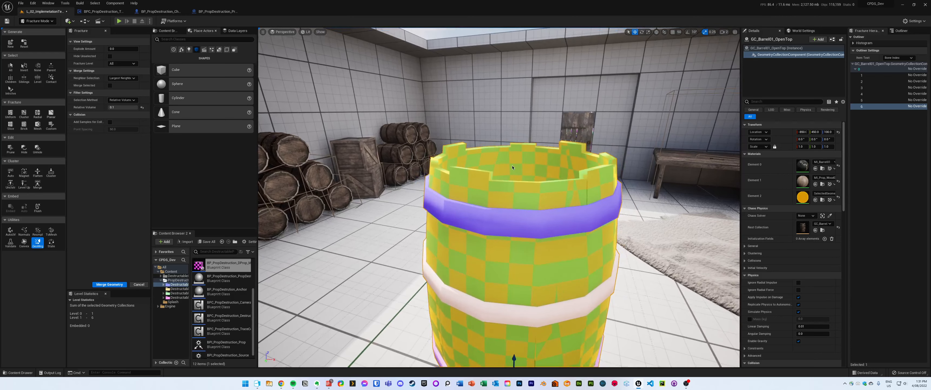
right_click_drag(513, 167, 517, 152)
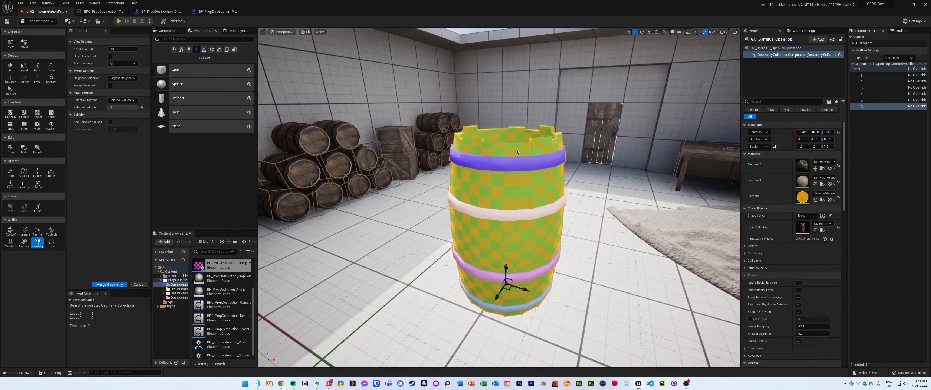
right_click_drag(441, 190, 414, 195)
key("d")
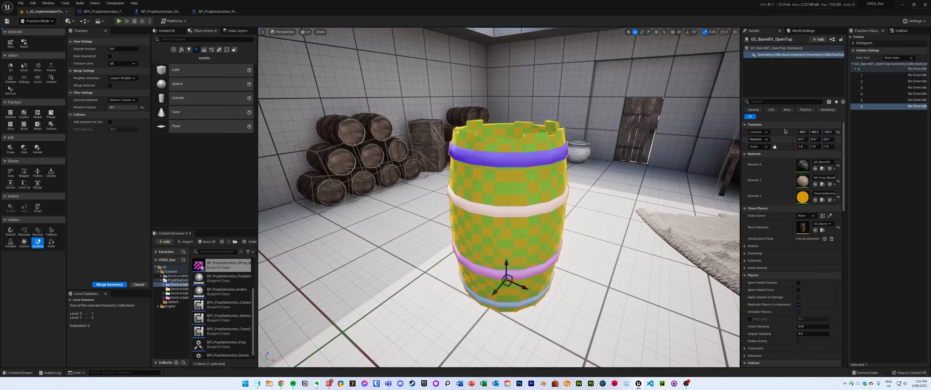
Step: Select bones 4 to 6, individual hoops from top to bottom, and the main body to check the separate pieces
left_click(867, 94)
left_click(868, 100)
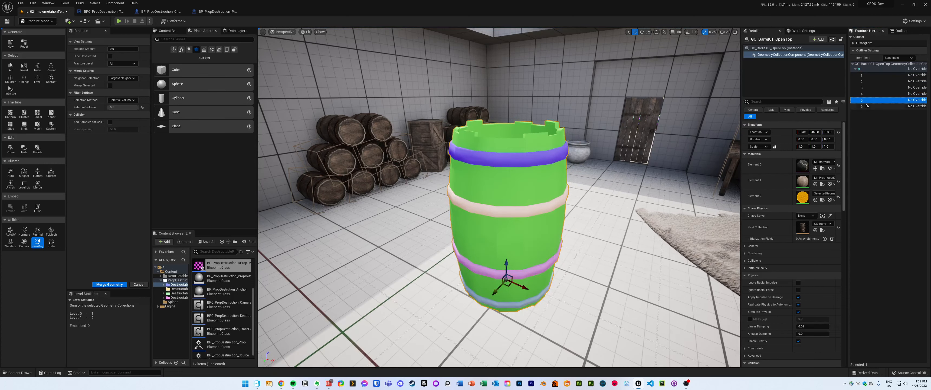
left_click(868, 106)
left_click(555, 157)
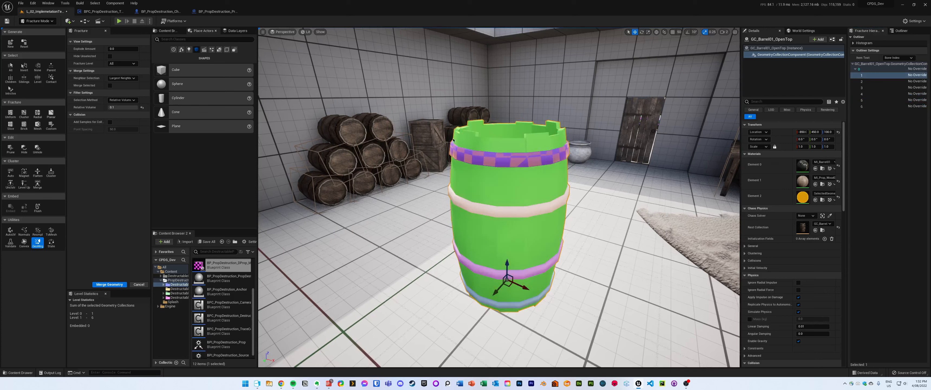
left_click(521, 208)
left_click(515, 306)
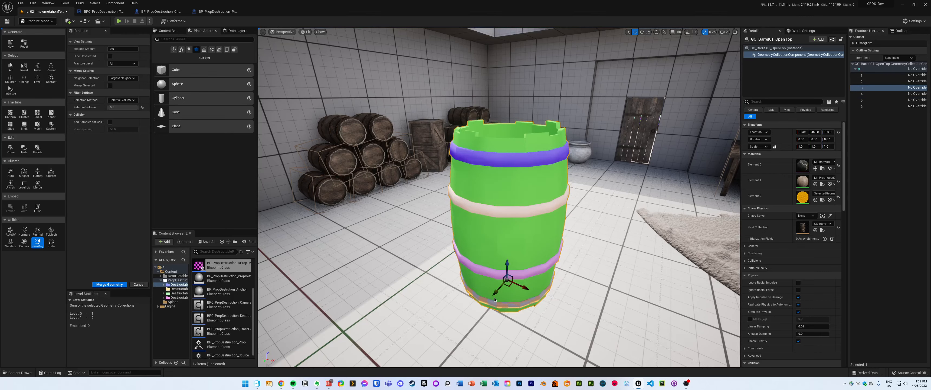
right_click_drag(493, 297, 507, 319)
key("e")
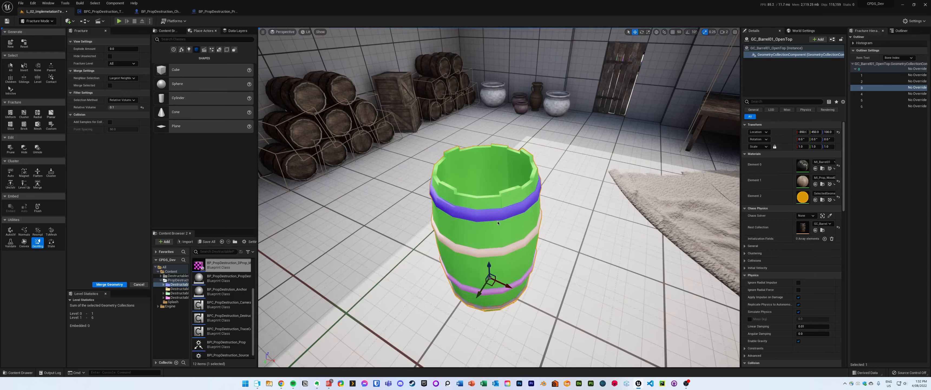
left_click(506, 230)
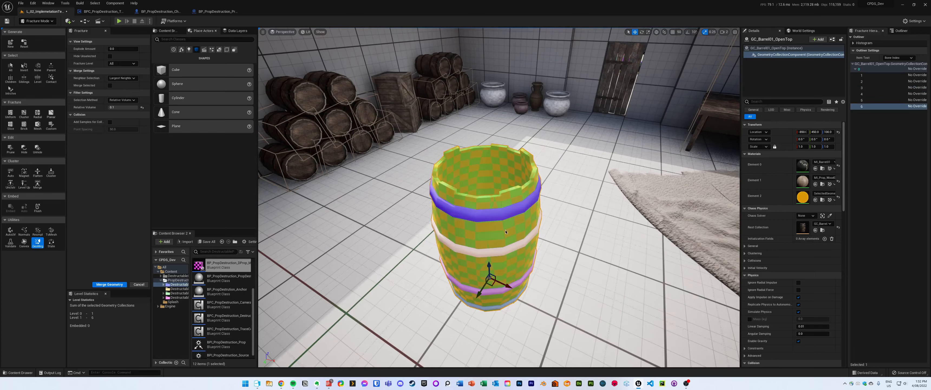
Step: Turn off Show Bone Colors for the barrel, view its wood material unselected, and reselect the body piece
right_click_drag(506, 181, 506, 155)
key("q")
left_click(755, 246)
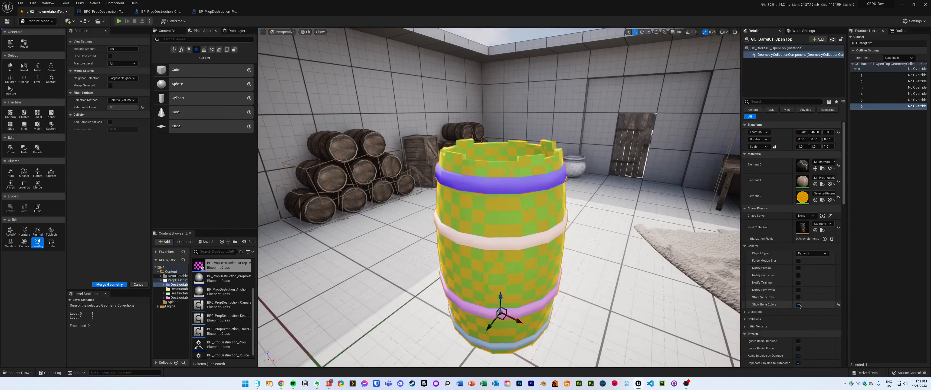
left_click(799, 304)
right_click_drag(593, 239, 513, 241)
key("d")
right_click_drag(550, 277, 550, 277)
key("s")
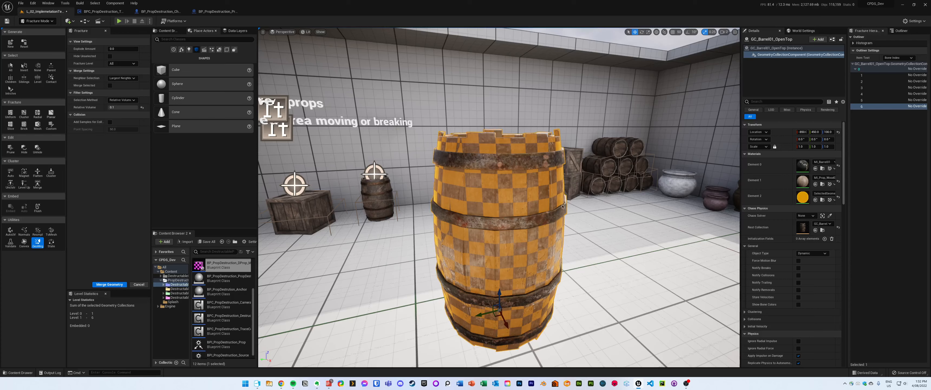
left_click(666, 204)
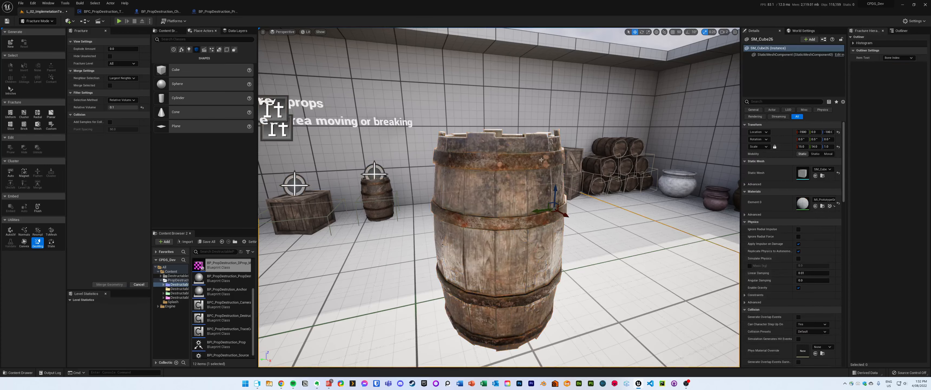
left_click(517, 193)
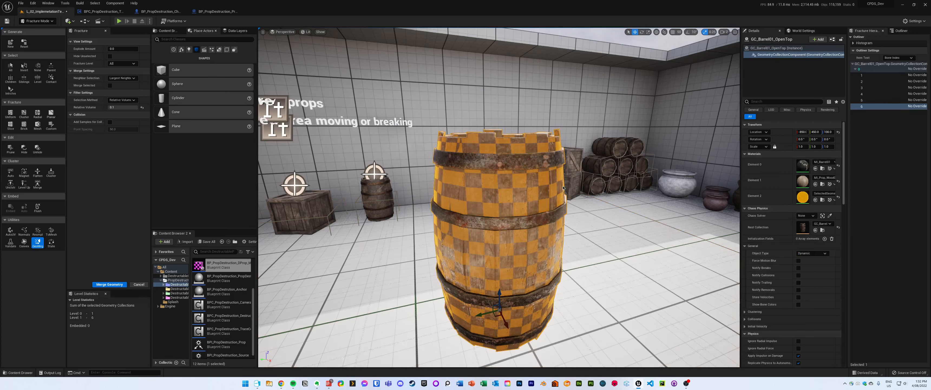
Step: Start a Radial fracture on the selected barrel body and view its cutting pattern from above
right_click_drag(541, 265, 508, 286)
key("d")
key("w")
key("a")
key("s")
left_click(39, 113)
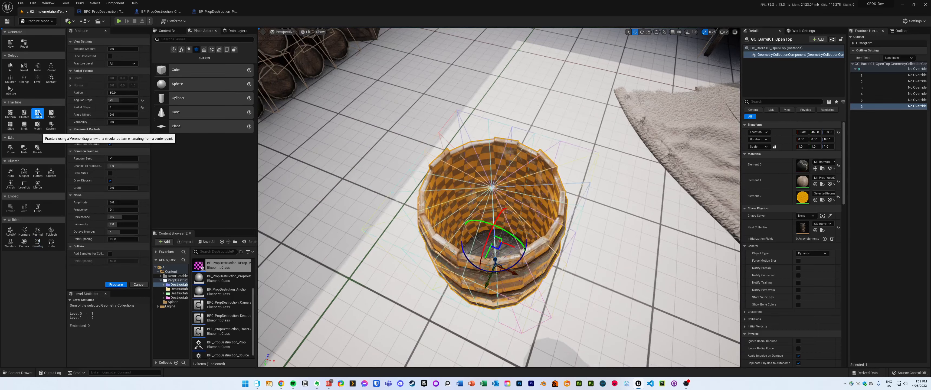
right_click_drag(460, 187, 496, 187)
key("a")
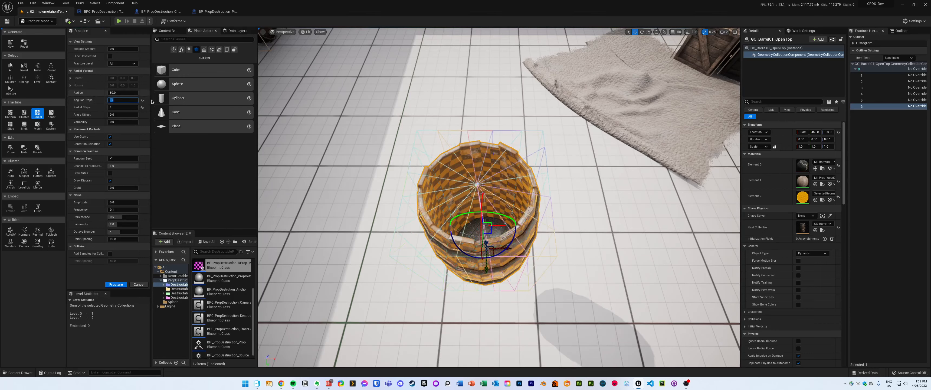
Step: Try 4 Radial Steps for the radial pattern and return the setting to 1
right_click_drag(457, 189, 454, 160)
key("w")
key("a")
key("d")
key("s")
left_click(123, 107)
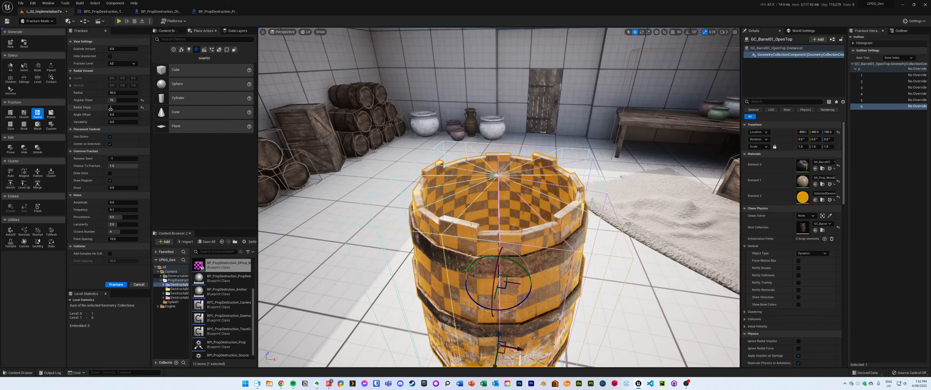
type("4")
left_click_drag(123, 107, 117, 107)
Step: Adjust the Radius of the radial pattern and compare its cutting lines with the barrel's staves from above
right_click_drag(343, 145, 362, 160)
key("s")
left_click_drag(123, 93, 141, 92)
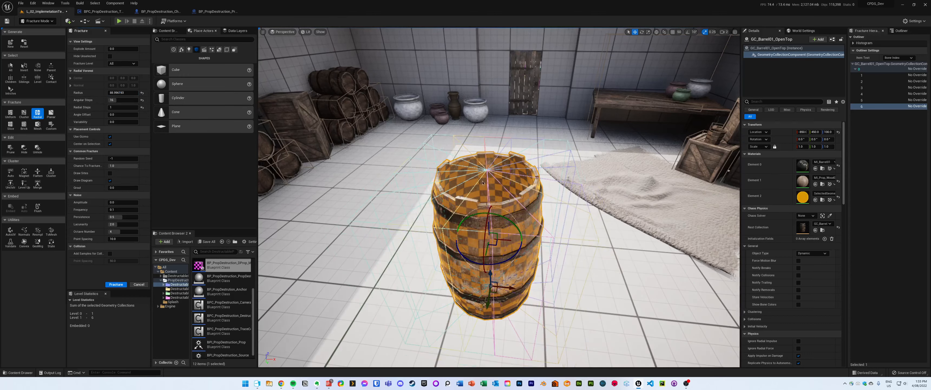
mouse_move(520, 225)
right_mouse_down()
mouse_move(510, 195)
mouse_move(553, 167)
mouse_move(553, 224)
mouse_move(512, 223)
right_mouse_up()
key("q")
key("e")
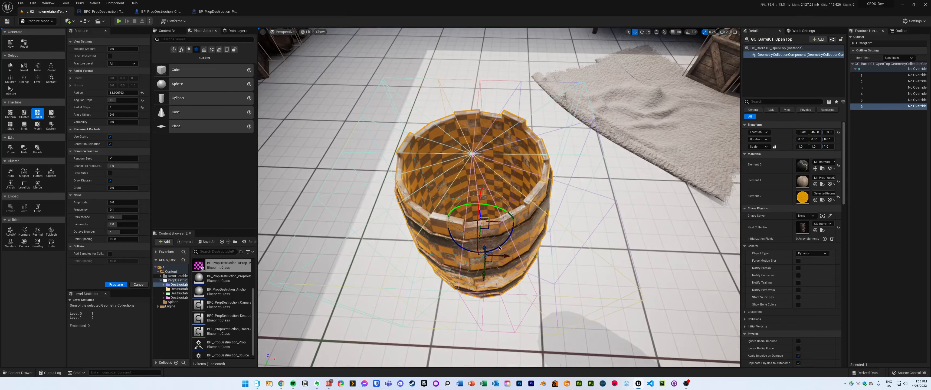
Step: Compare the radial cutting lines with the barrel in the Top view and fracture the barrel body into staves
left_click(284, 32)
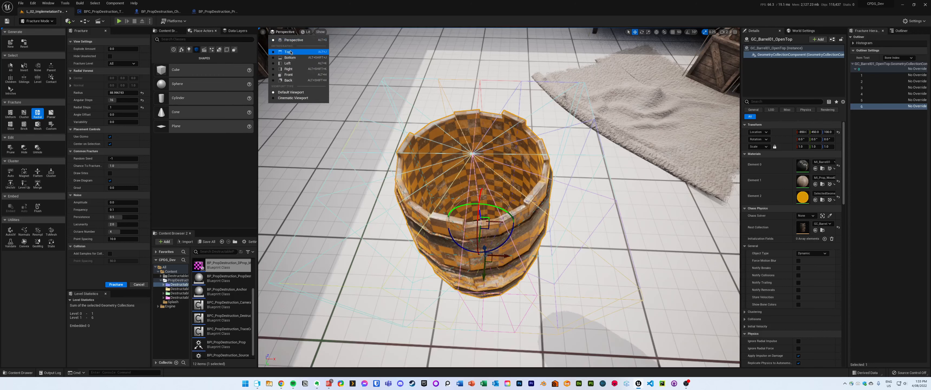
left_click(289, 51)
left_click(292, 32)
left_click(300, 52)
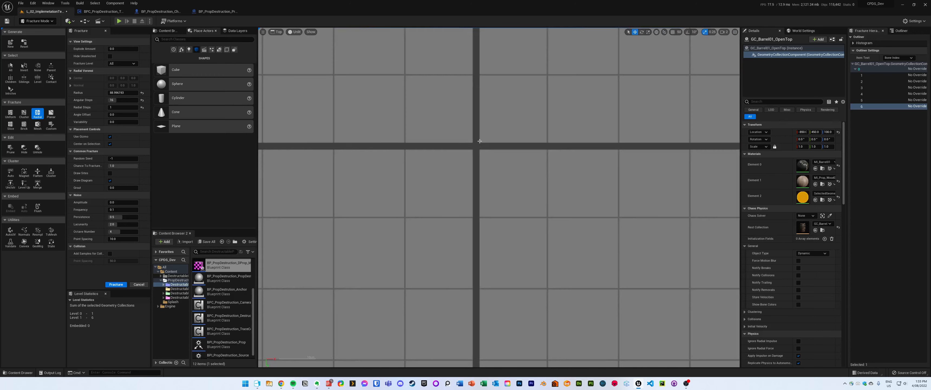
scroll(483, 128, "down", 6)
right_click_drag(483, 128, 528, 214)
scroll(507, 154, "up", 17)
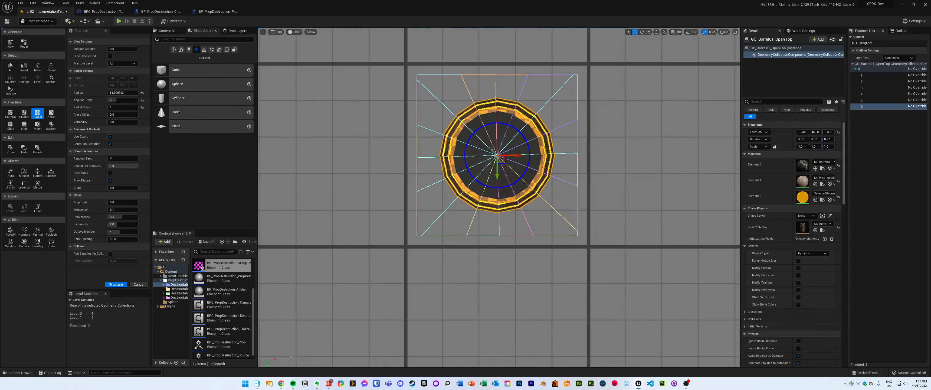
scroll(511, 155, "up", 2)
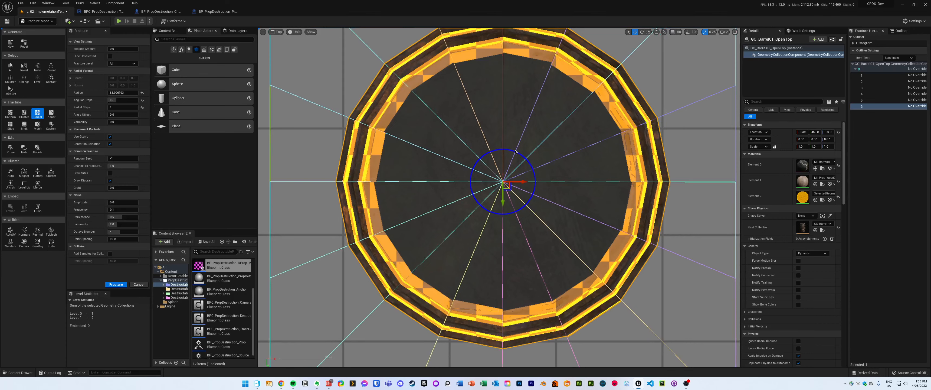
scroll(515, 152, "down", 2)
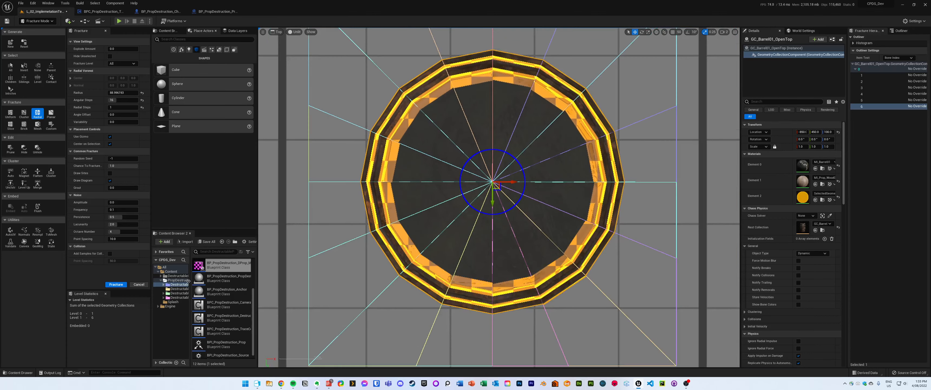
left_click(119, 285)
scroll(351, 246, "down", 4)
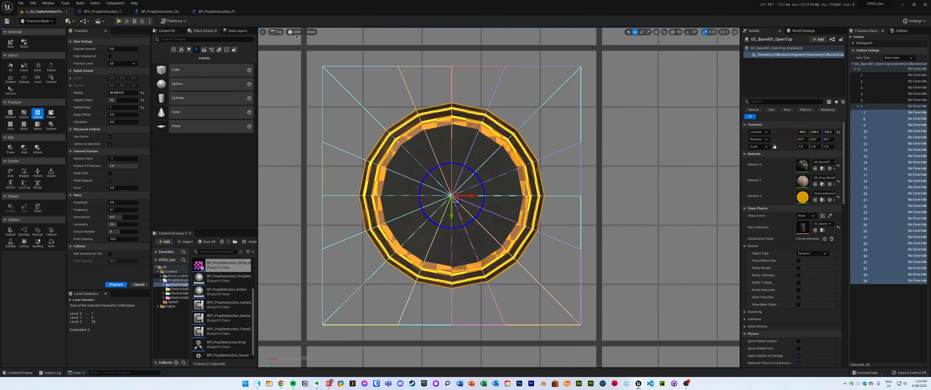
Step: Return to the Perspective view and select the barrel's upper hoop on its own
left_click(336, 123)
left_click(278, 32)
left_click(286, 40)
left_click(507, 187)
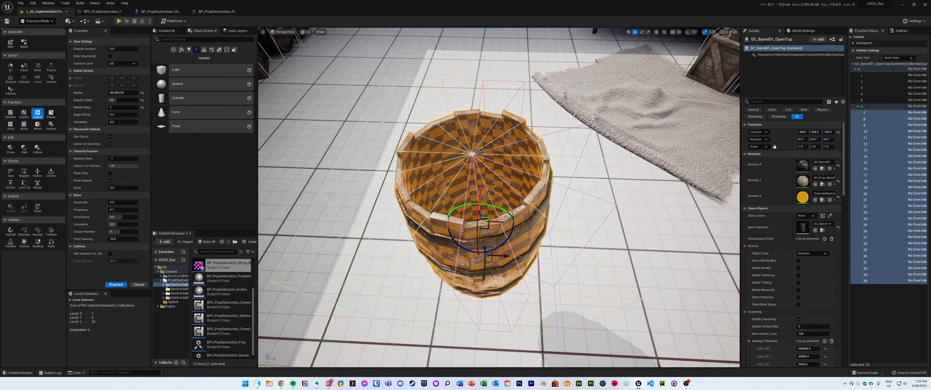
key("q")
right_click_drag(507, 187, 506, 147)
left_click(508, 187)
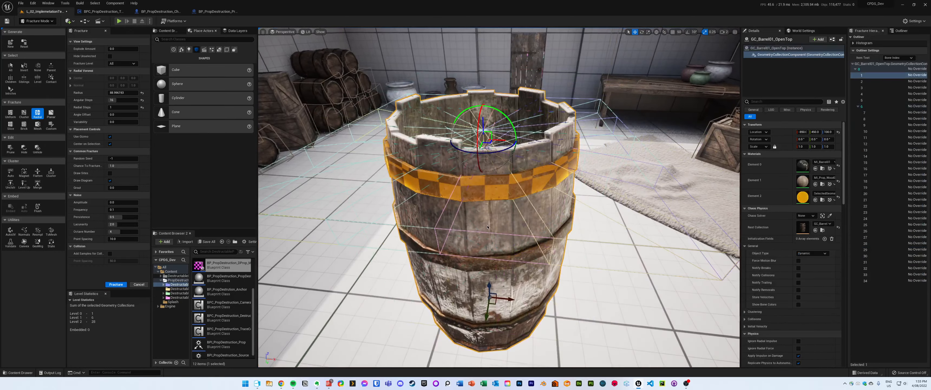
Step: Select individual staves around the barrel to examine how the radial fracture split the body
left_click(502, 217)
left_click(531, 218)
right_click_drag(530, 218, 564, 217)
key("a")
left_click(441, 232)
right_click_drag(442, 232, 481, 235)
left_click(410, 266)
right_click_drag(409, 266, 397, 266)
key("s")
left_click(454, 266)
left_click(440, 263)
left_click(485, 262)
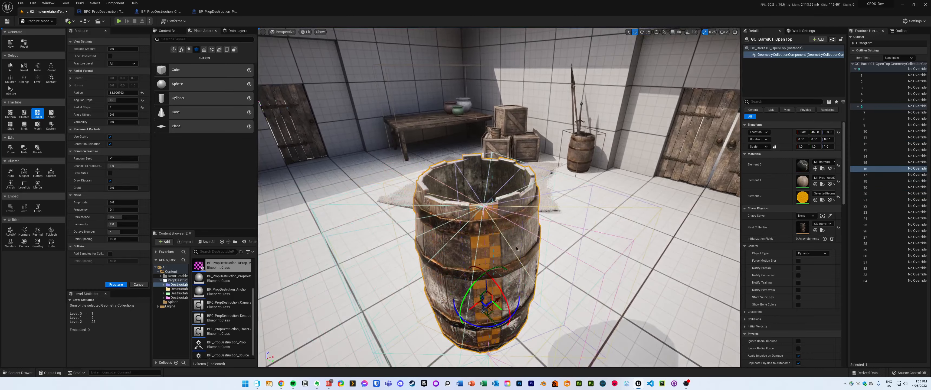
left_click(508, 257)
right_click_drag(508, 257, 459, 247)
key("d")
key("q")
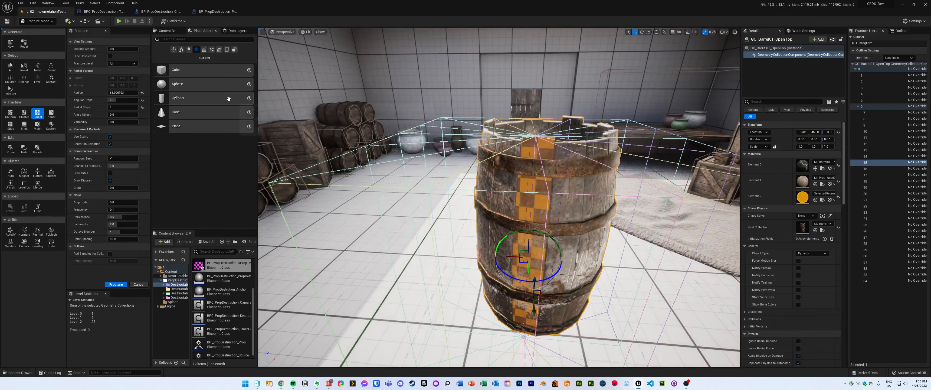
Step: Switch to Select mode and play the level, dodge-rolling the character into props to break them, and stop the test
left_click(38, 21)
left_click(32, 28)
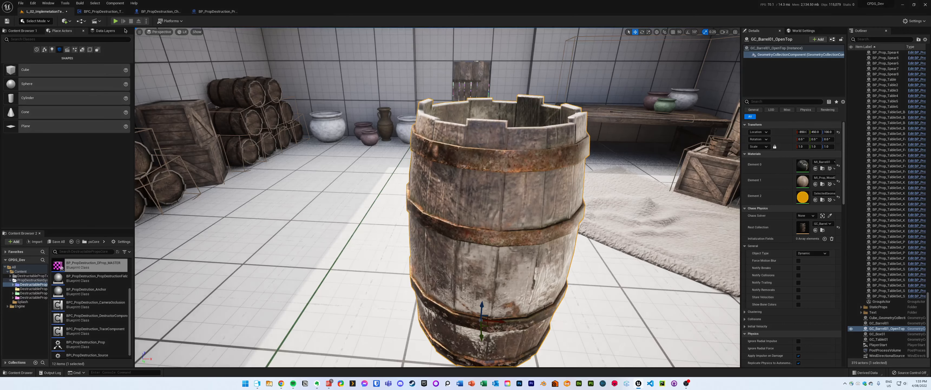
left_click(116, 21)
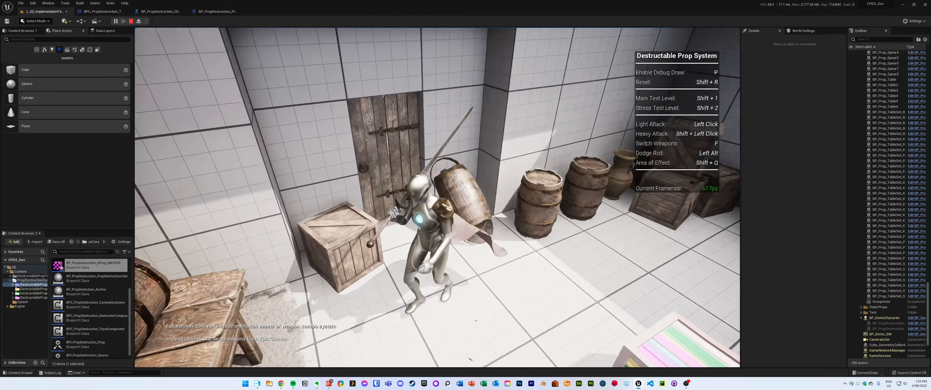
key("alt")
key("w")
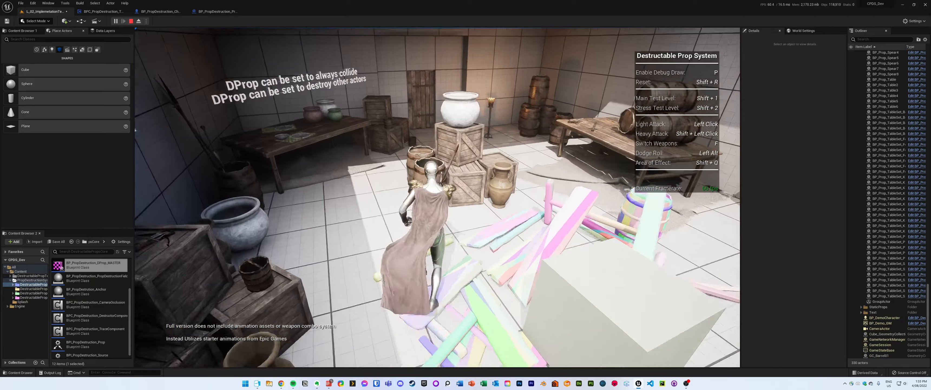
key("alt")
key("s")
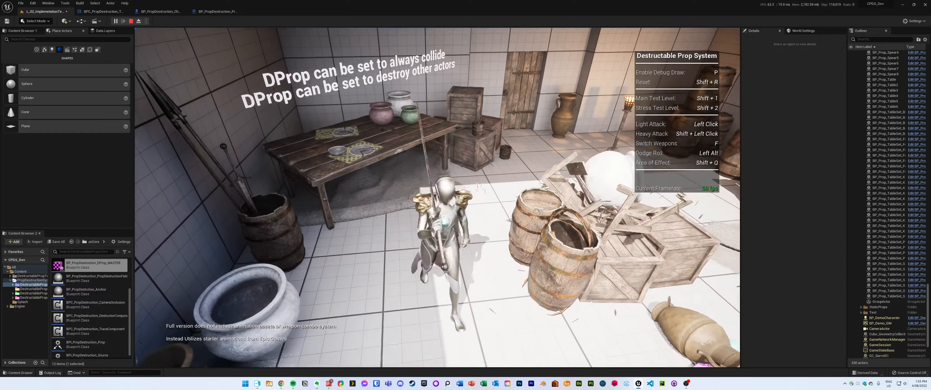
key("alt")
key("w")
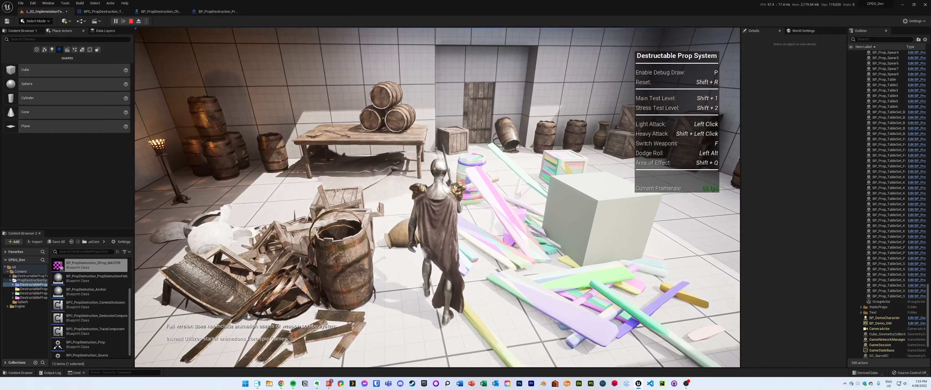
key("Escape")
Step: Select the open-top barrel prop by the back wall and open its blueprint in the full Blueprint Editor
left_click(528, 134)
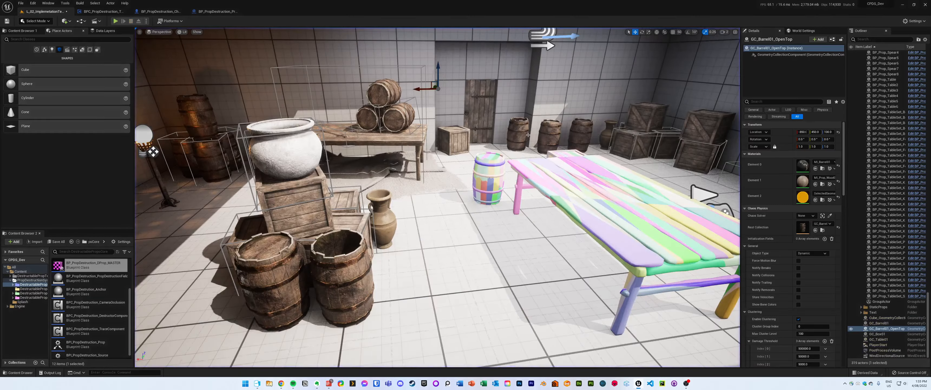
left_click(523, 135)
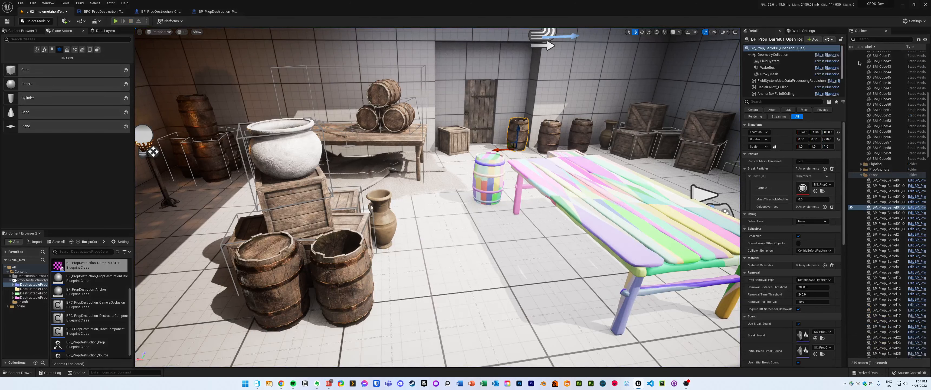
left_click(917, 207)
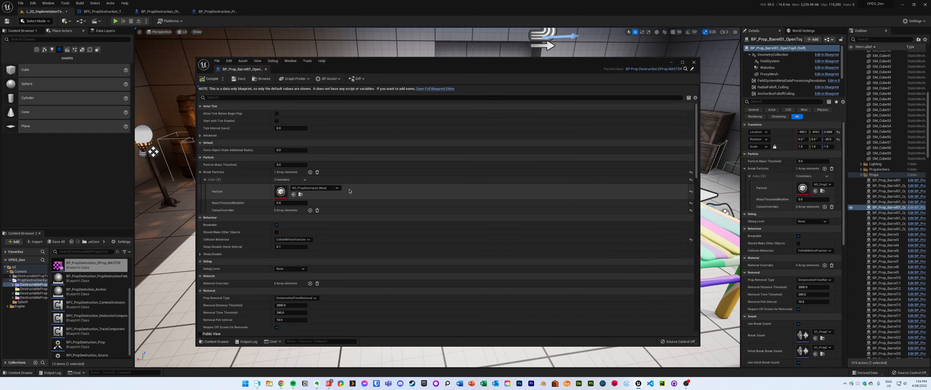
scroll(349, 191, "down", 2)
scroll(253, 177, "up", 2)
left_click(435, 88)
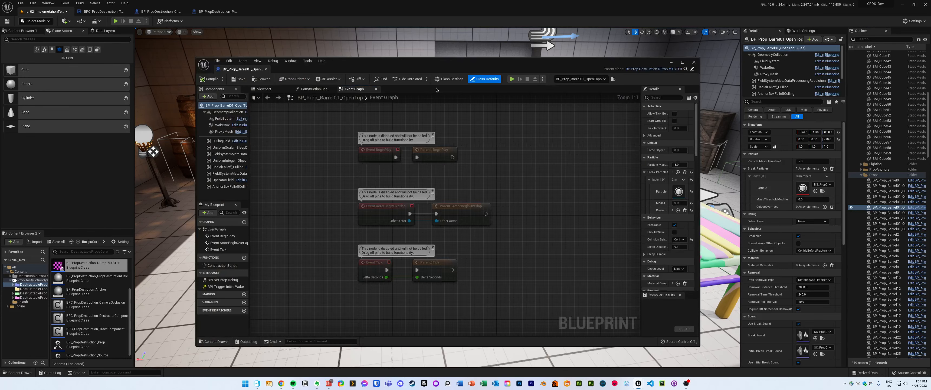
Step: Examine the GeometryCollection component's Clustering settings, compile the blueprint and close it
left_click(221, 112)
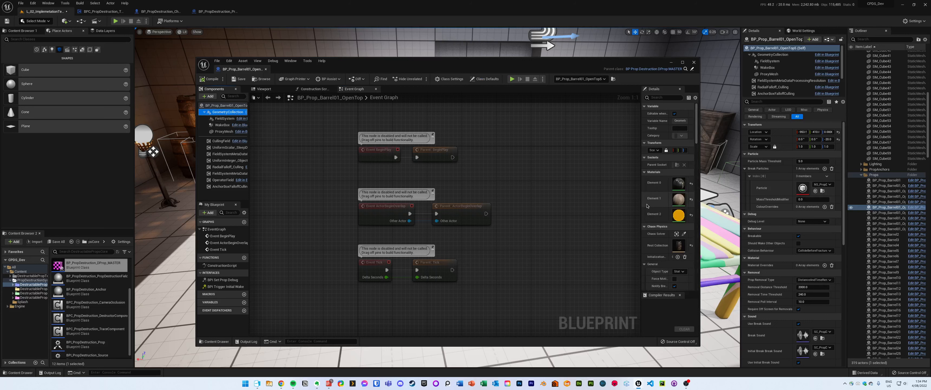
left_click_drag(642, 205, 586, 206)
scroll(646, 182, "down", 5)
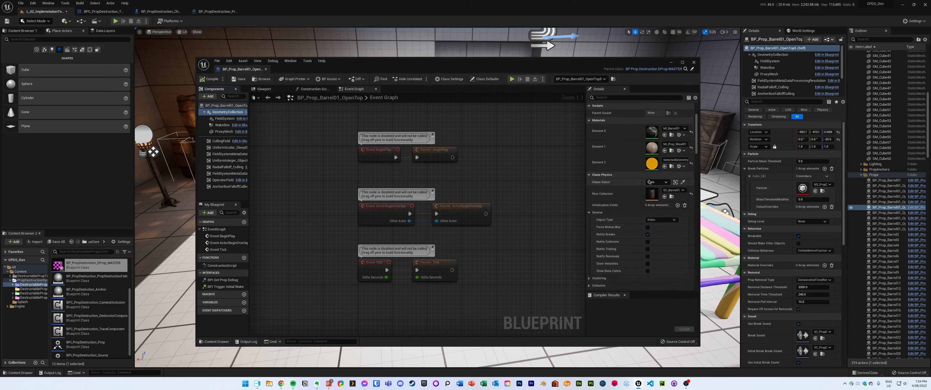
left_click(600, 208)
scroll(615, 217, "down", 1)
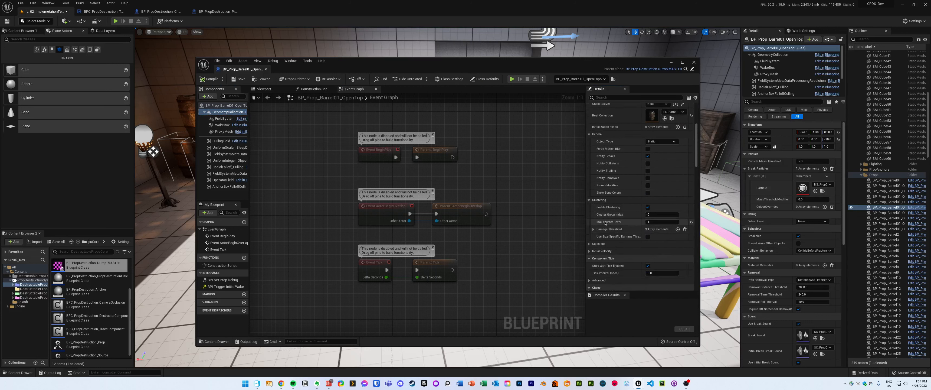
left_click(211, 79)
middle_click(221, 70)
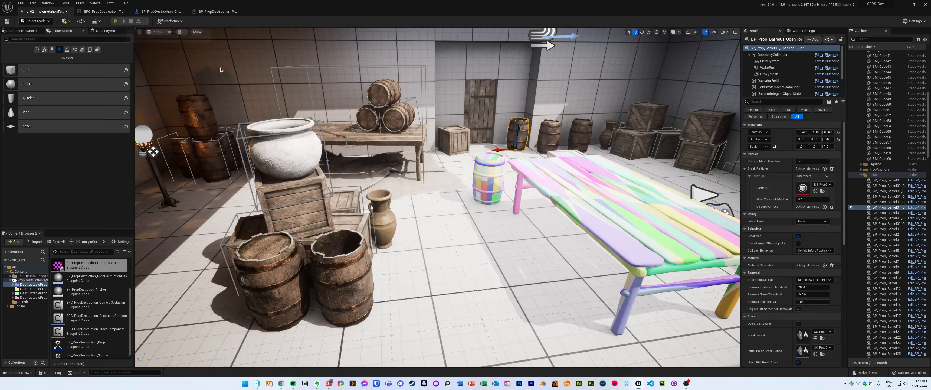
Step: Play the level again, walk the character among the props to test their destruction, and stop playing
key("alt+p")
key("w")
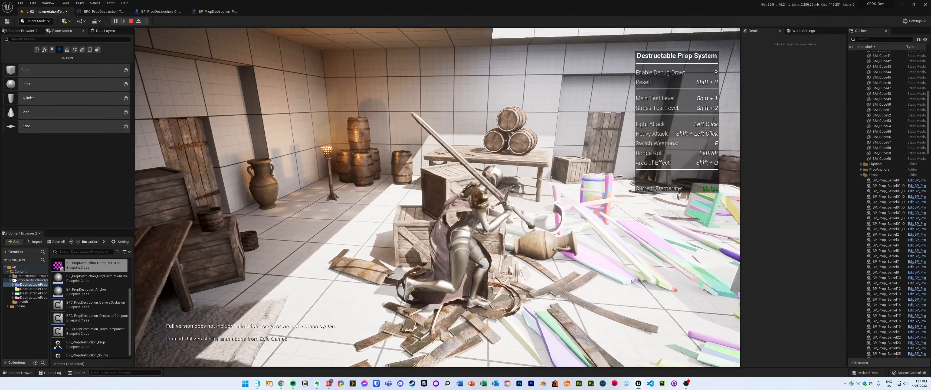
key("a")
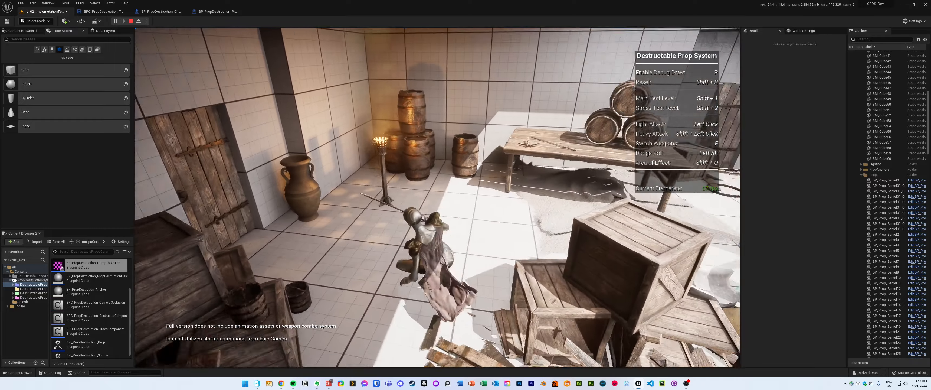
key("shift+F1")
key("Escape")
Step: Select the GC_Barrel01_OpenTop barrel in its room and frame it from the side
mouse_move(572, 180)
right_mouse_down()
mouse_move(614, 180)
mouse_move(578, 159)
mouse_move(575, 144)
mouse_move(579, 170)
right_mouse_up()
key("w")
key("s")
left_click(407, 201)
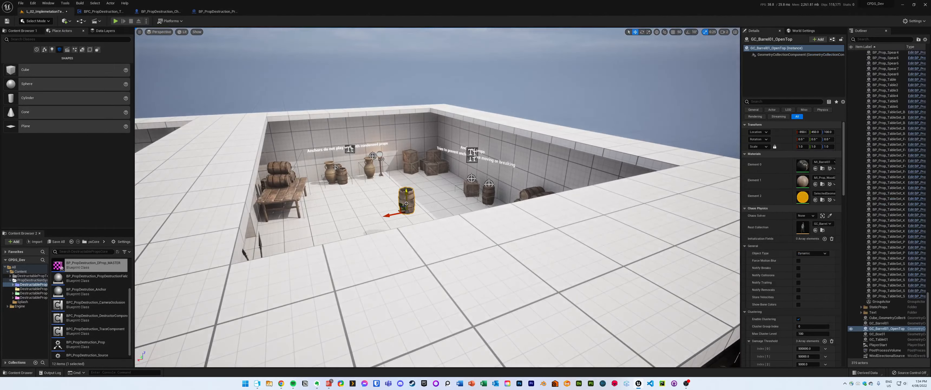
key("f")
left_click_drag(408, 201, 407, 170, "alt")
Step: Enter Fracture mode and select a single stave of the open-top barrel
left_click(36, 21)
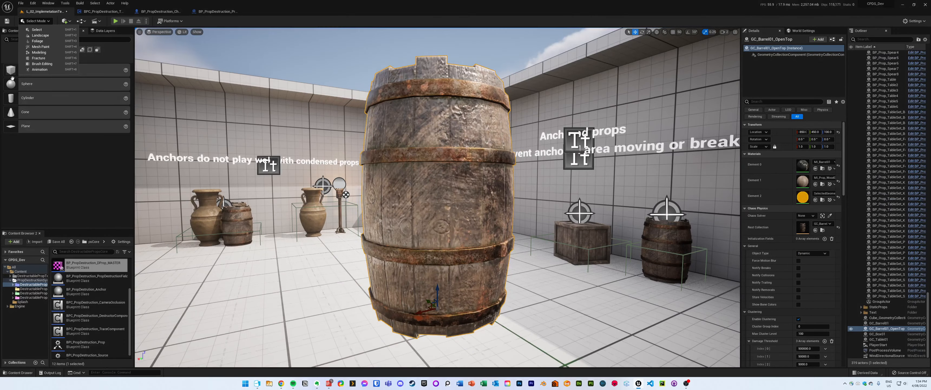
left_click(36, 64)
left_click(511, 200)
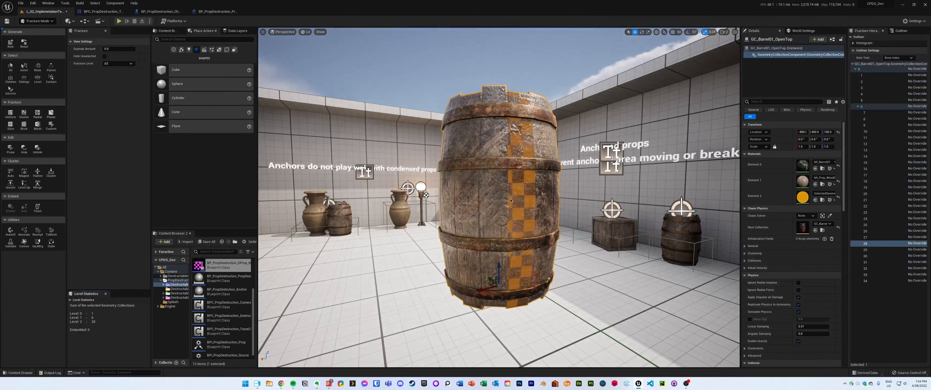
left_click(499, 192)
right_click_drag(499, 192, 420, 215)
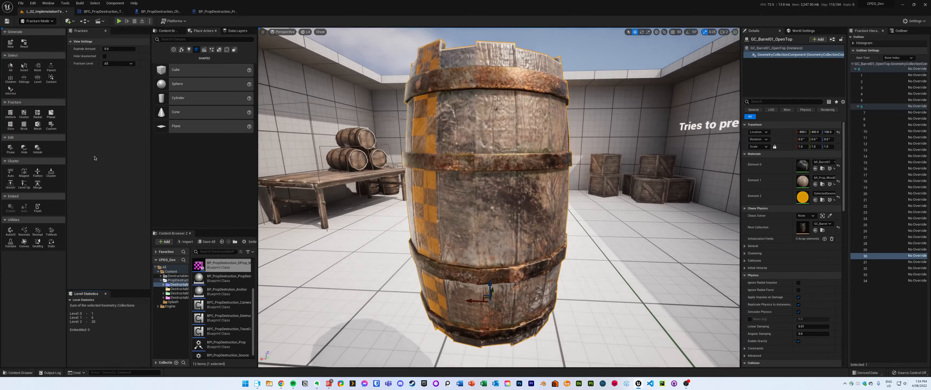
Step: Preview a Planar cut on the stave, switch to Uniform fracture and set the minimum and maximum Voronoi sites to 1
left_click(51, 113)
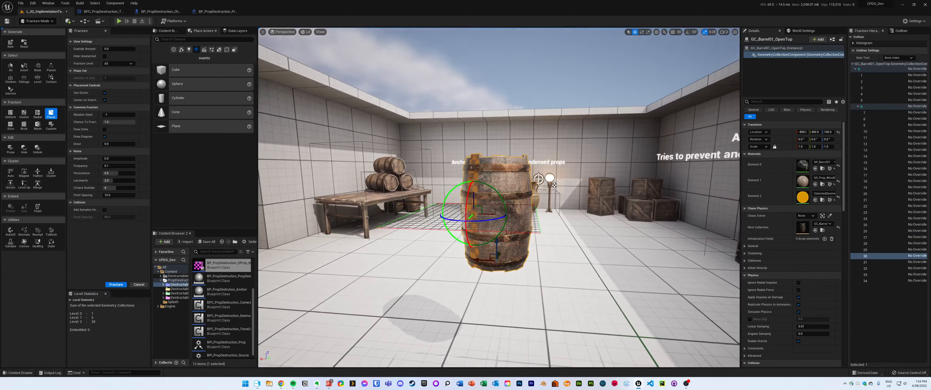
left_click(10, 113)
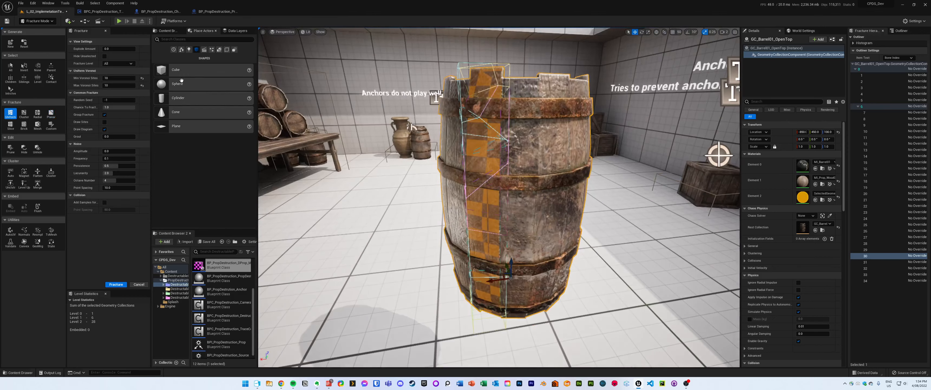
left_click(123, 78)
type("1")
key("Tab")
type("1")
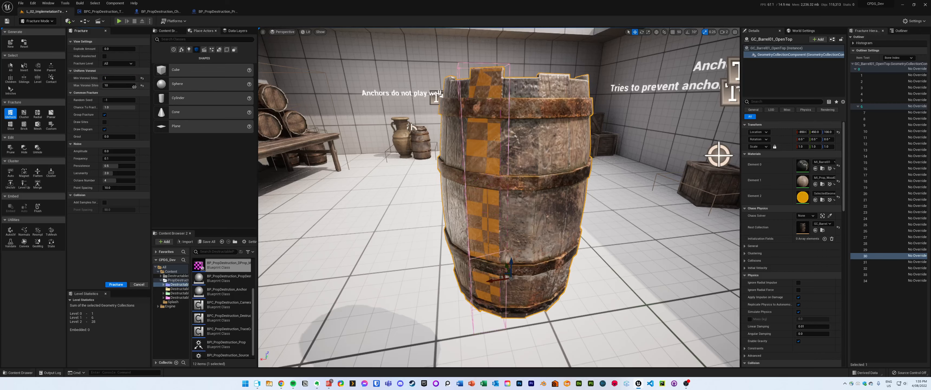
key("s")
right_click_drag(398, 181, 386, 161)
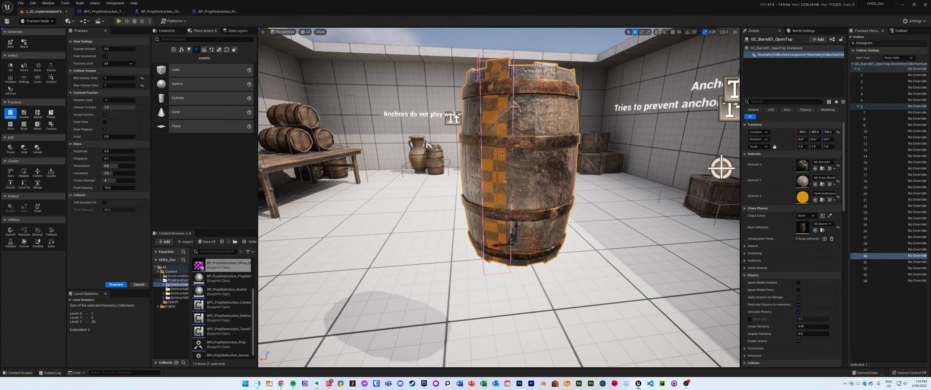
Step: Set the minimum and maximum Voronoi sites to 2 for the stave's Uniform fracture and inspect the cut line
left_click(525, 121)
left_click(497, 133)
left_click(118, 79)
type("22")
key("Return")
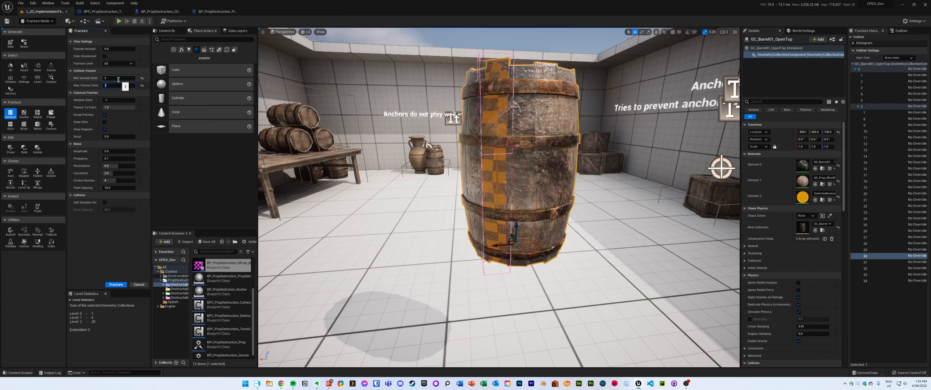
key("f")
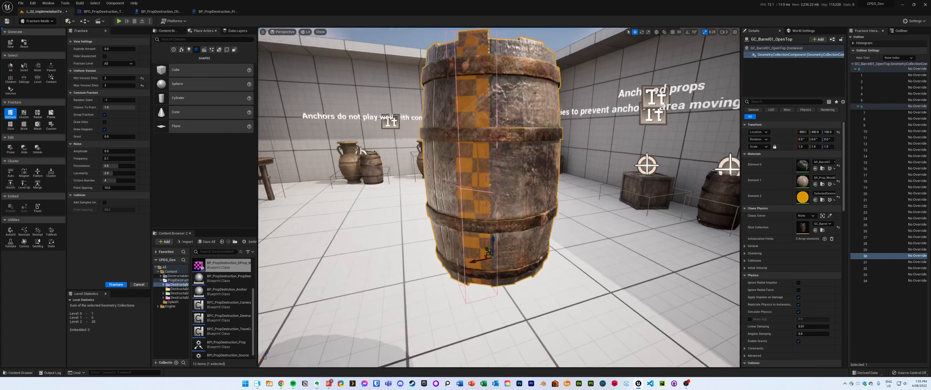
Step: Fracture the selected stave with the two-site Uniform settings, check a resulting piece, and undo the fracture
key("s")
right_click_drag(505, 153, 427, 149)
key("d")
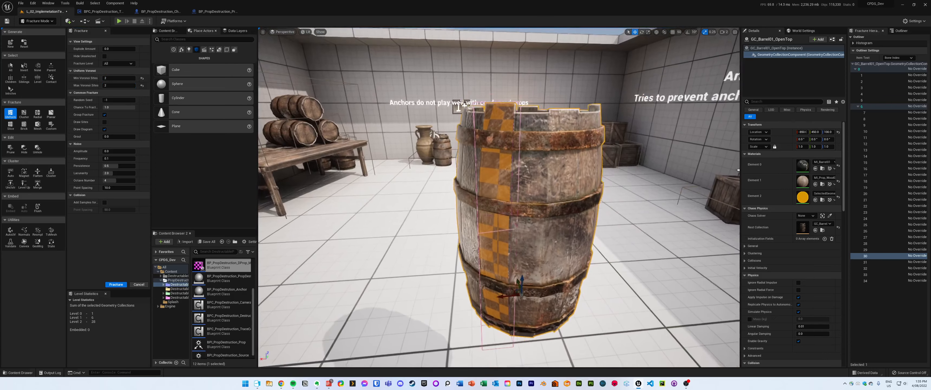
left_click(116, 284)
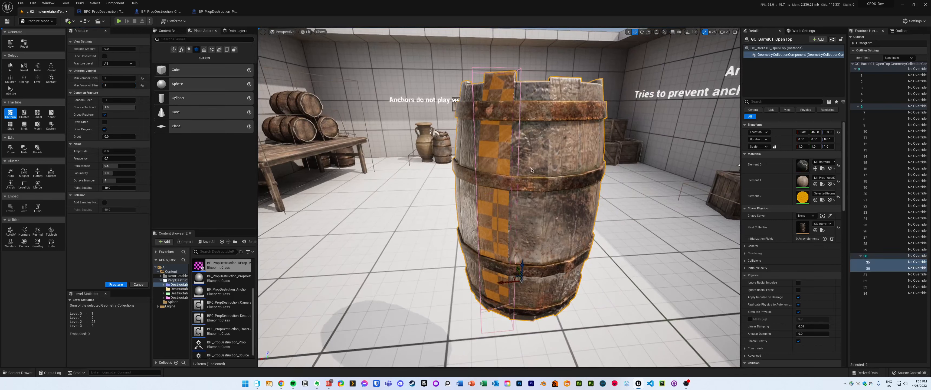
left_click(511, 225)
key("ctrl+z")
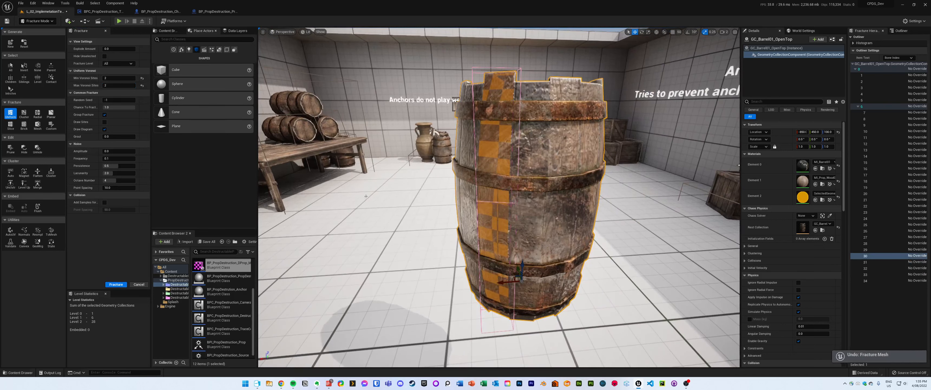
Step: Set the noise amplitude to about 0.46 and the point spacing to about 7.9, try fracturing the stave, and undo it
left_click_drag(109, 151, 125, 159)
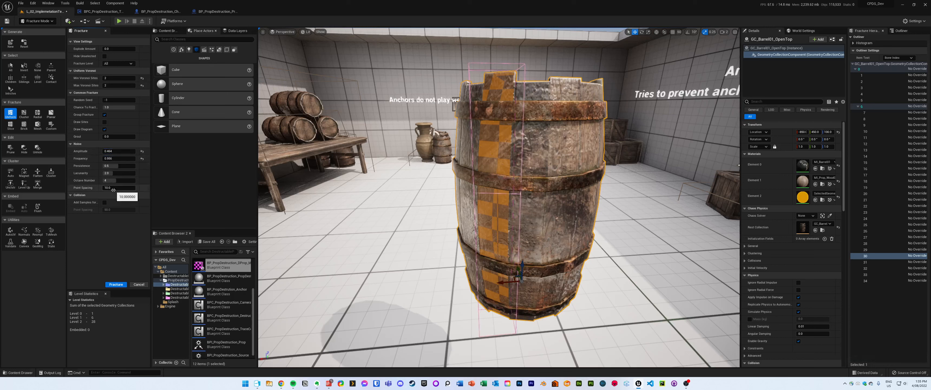
left_click_drag(113, 188, 108, 189)
left_click(116, 284)
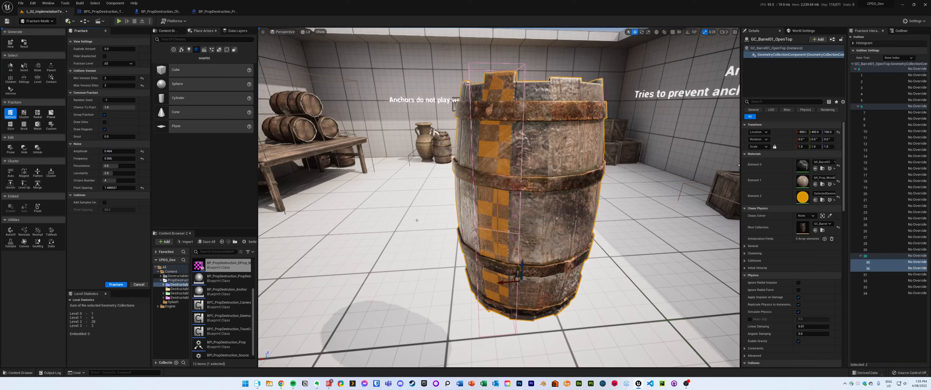
right_click_drag(502, 236, 502, 236)
key("ctrl+z")
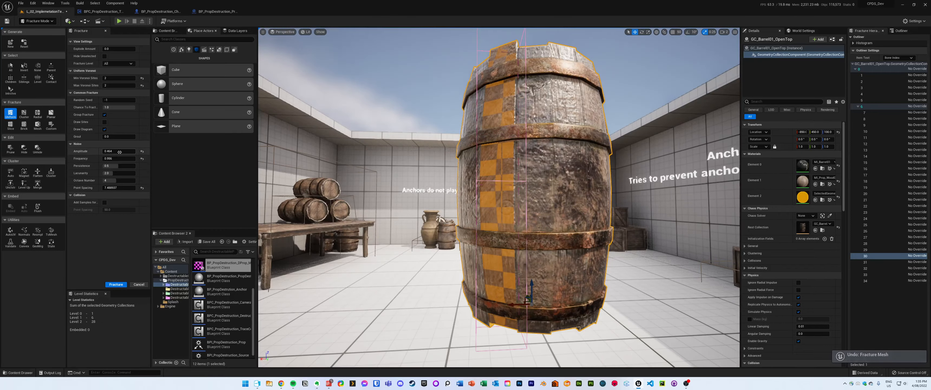
Step: Raise the noise amplitude to just under 5 and fracture the stave into two jagged pieces, checking the break
left_click_drag(120, 151, 136, 151)
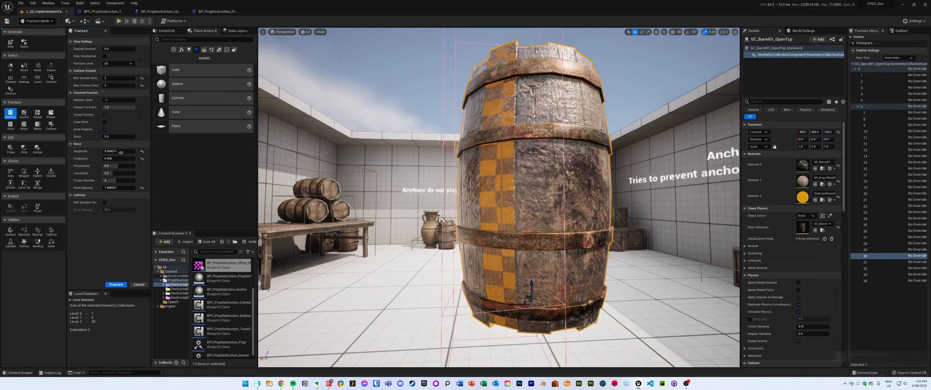
left_click(116, 285)
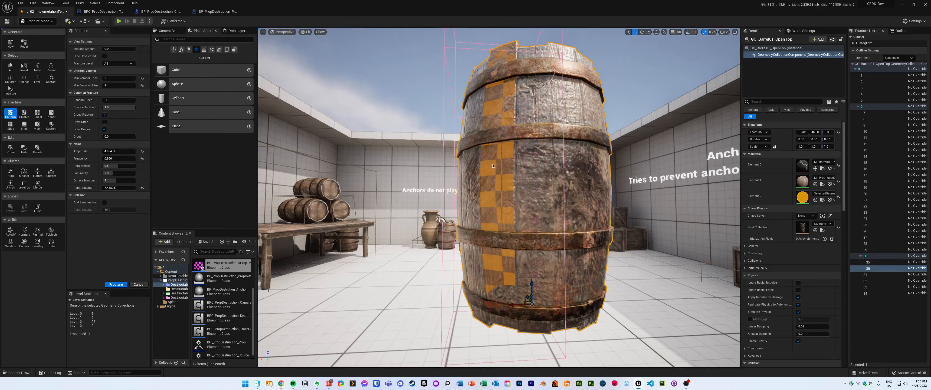
left_click(503, 292)
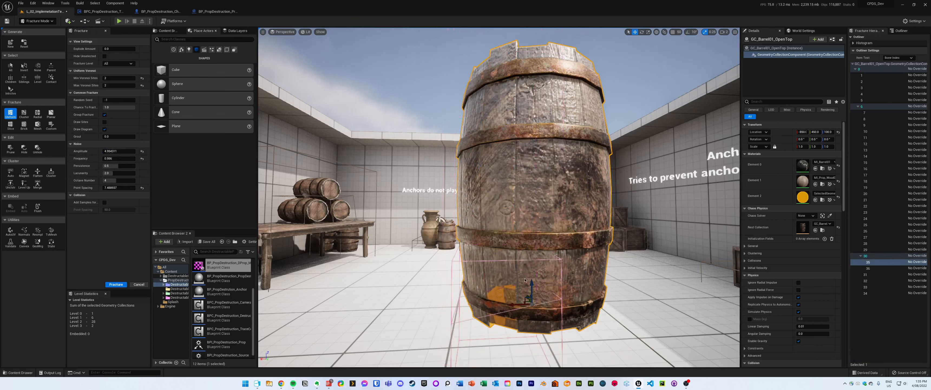
key("ctrl+z")
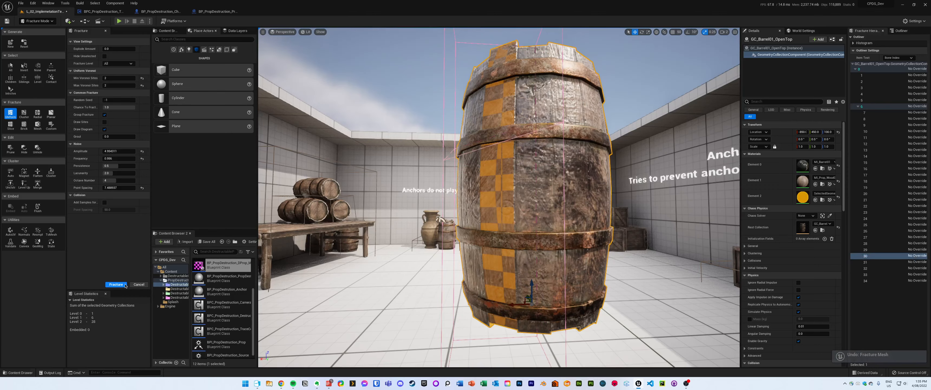
left_click(125, 285)
left_click(504, 174)
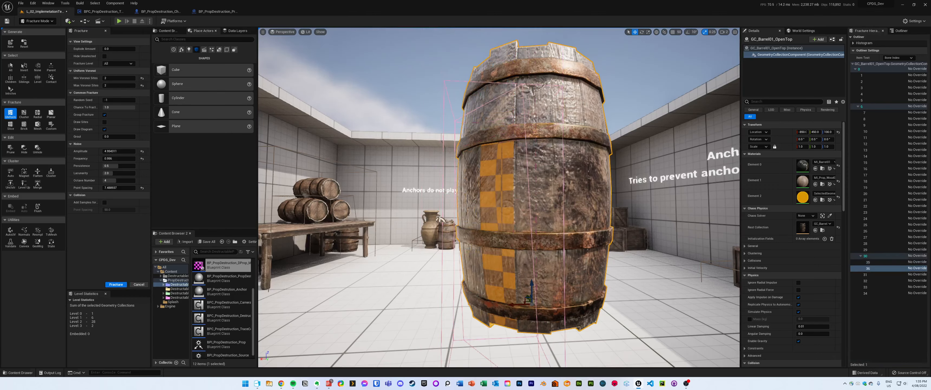
Step: Fracture an adjacent stave of the open-top barrel using the same noisy Uniform settings
left_click(440, 219)
left_click(529, 162)
key("d")
right_click_drag(529, 163, 472, 151)
left_click(478, 185)
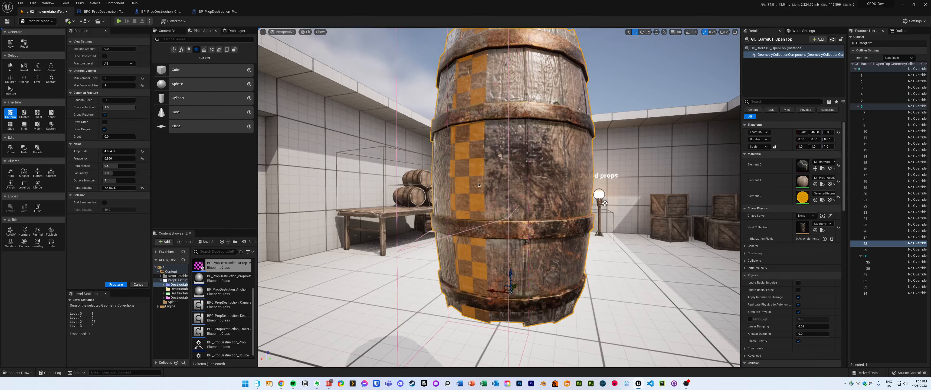
key("a")
right_click_drag(479, 185, 512, 158)
key("e")
left_click(486, 220)
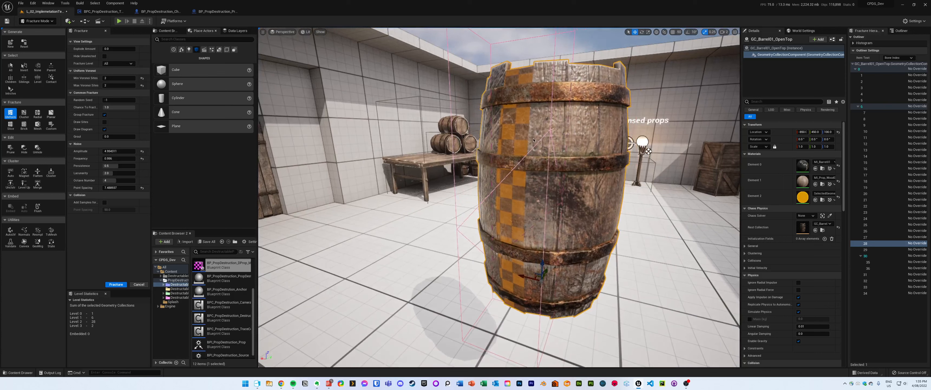
left_click(116, 284)
left_click(511, 184)
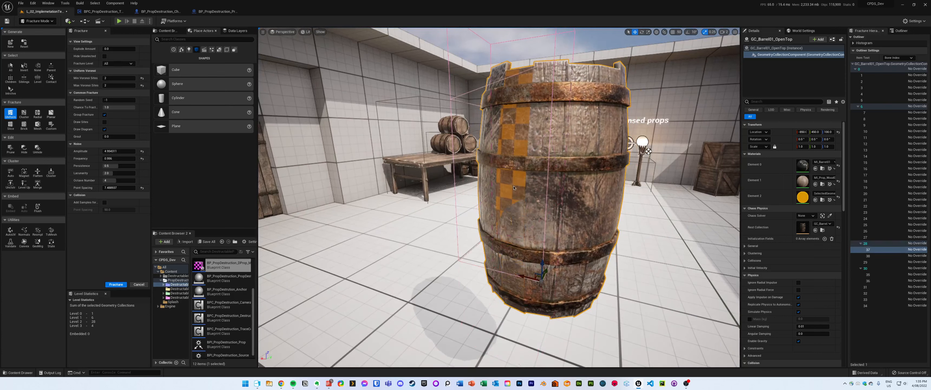
Step: Increase the noise frequency slightly, fracture the next unbroken stave, and inspect its break line up close
right_click_drag(511, 185, 524, 166)
key("a")
key("q")
key("w")
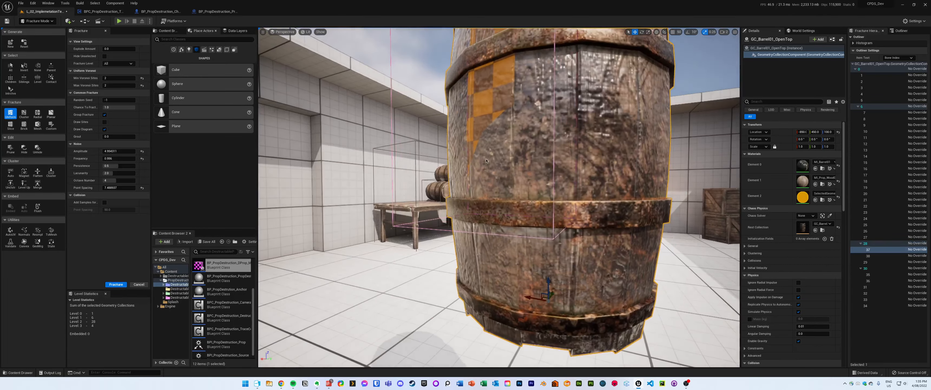
left_click(508, 165)
scroll(527, 162, "down", 5)
left_click(524, 157)
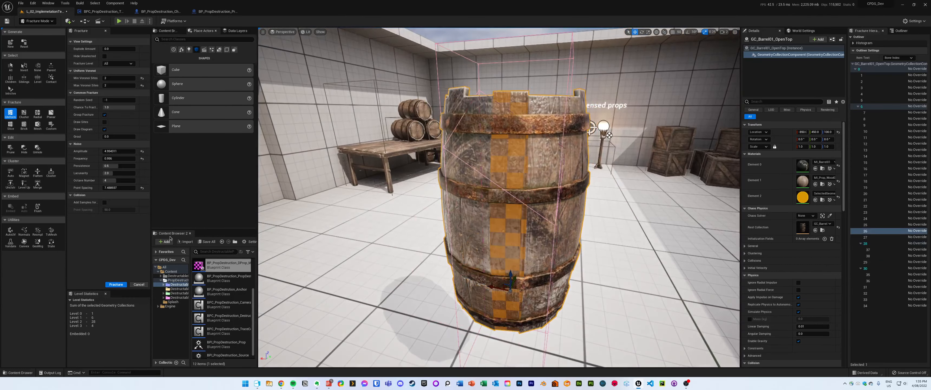
mouse_move(119, 159)
left_mouse_down()
mouse_move(132, 159)
mouse_move(122, 163)
left_mouse_up()
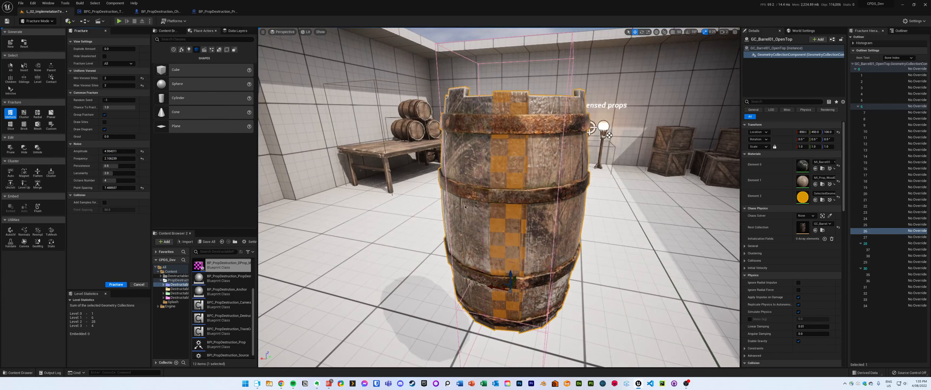
left_click(122, 284)
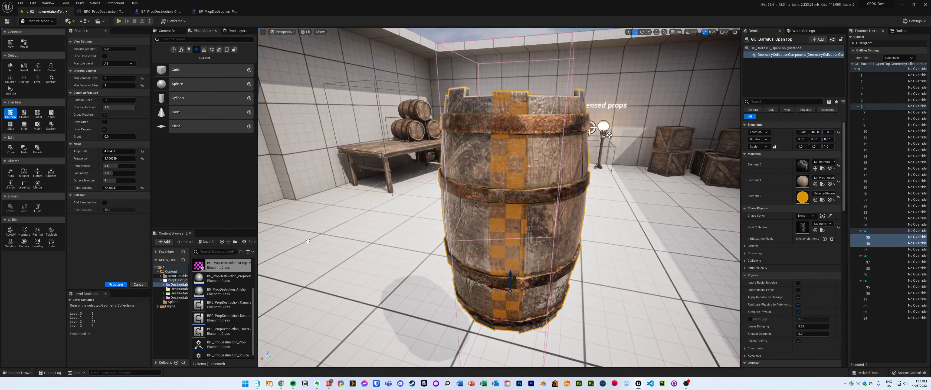
left_click(511, 167)
left_click(513, 214)
right_click_drag(514, 210, 521, 188)
key("w")
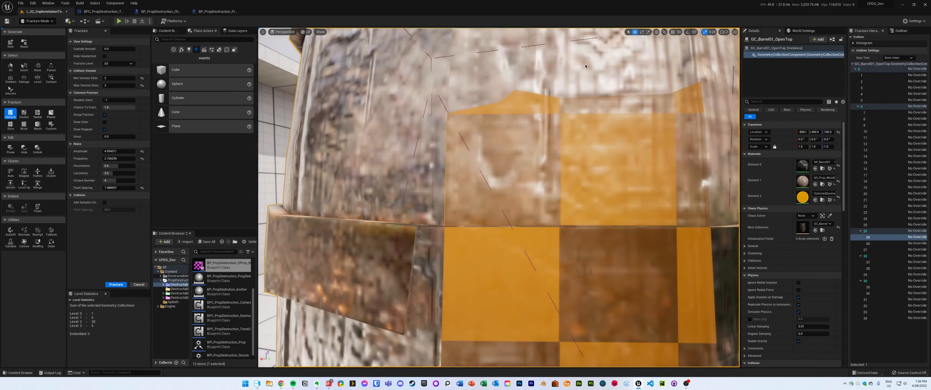
Step: Fracture three more staves around the barrel one at a time with the current Uniform noise settings
key("s")
right_click_drag(585, 66, 499, 73)
key("d")
left_click(538, 163)
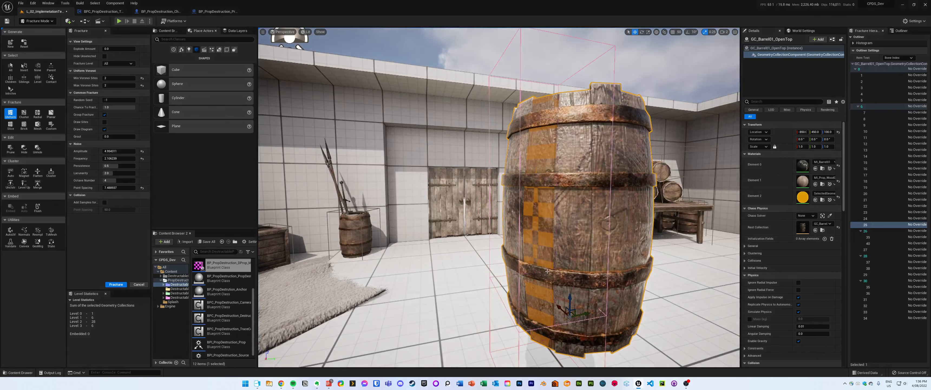
left_click(116, 284)
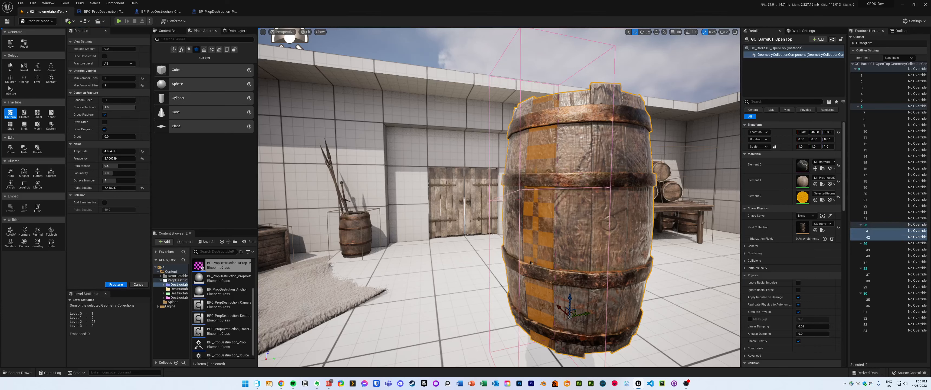
left_click(565, 239)
left_click(116, 284)
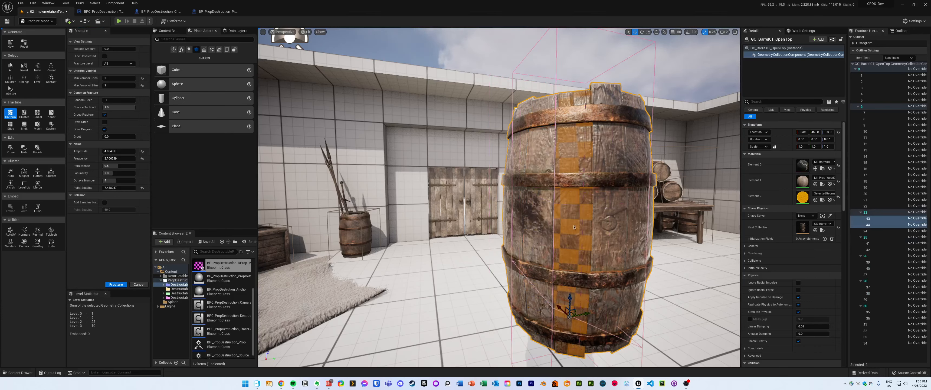
left_click(608, 231)
key("d")
right_click_drag(608, 231, 571, 220)
key("s")
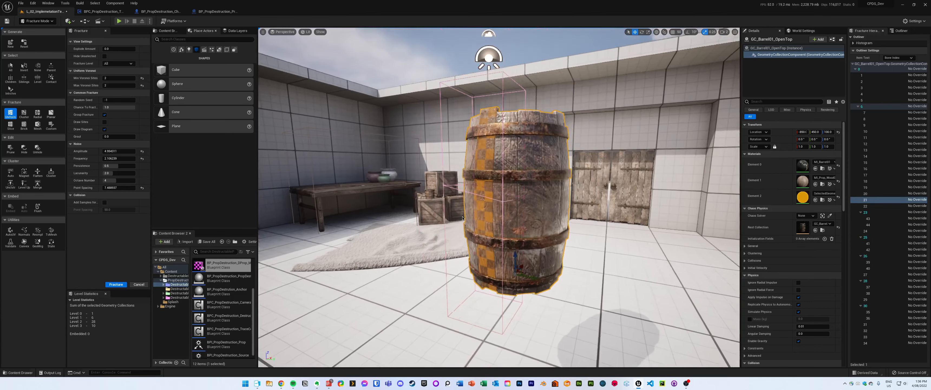
left_click(115, 285)
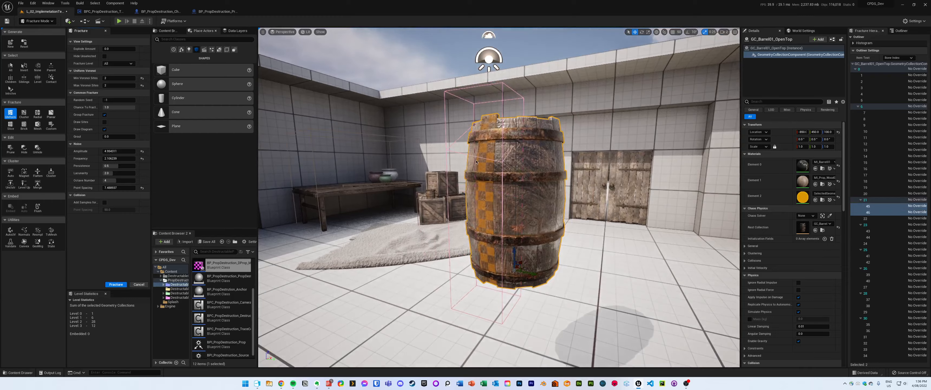
Step: Return to Select mode, play the level, and smash a barrel with the character's light attack
left_click(38, 20)
left_click(39, 29)
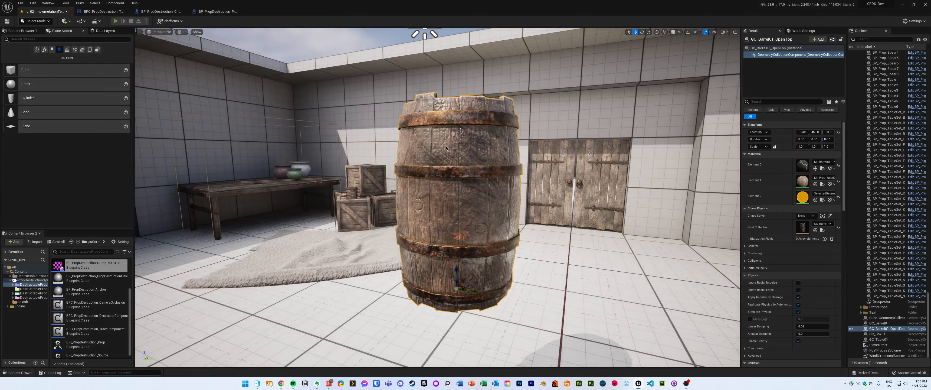
key("alt+p")
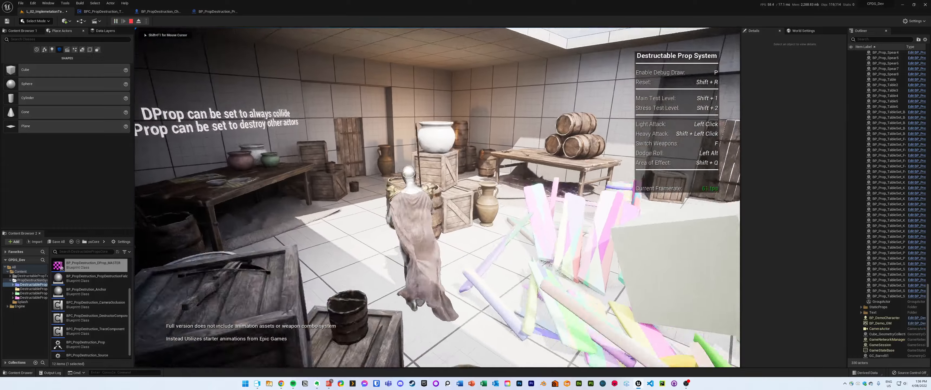
left_click(437, 198)
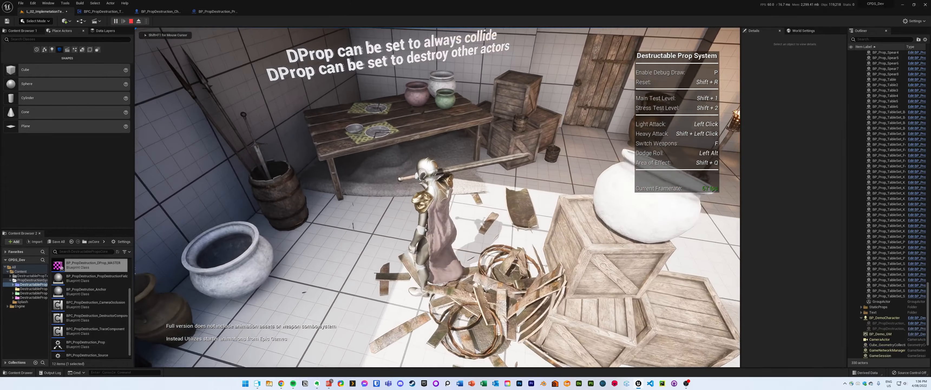
left_click(437, 198)
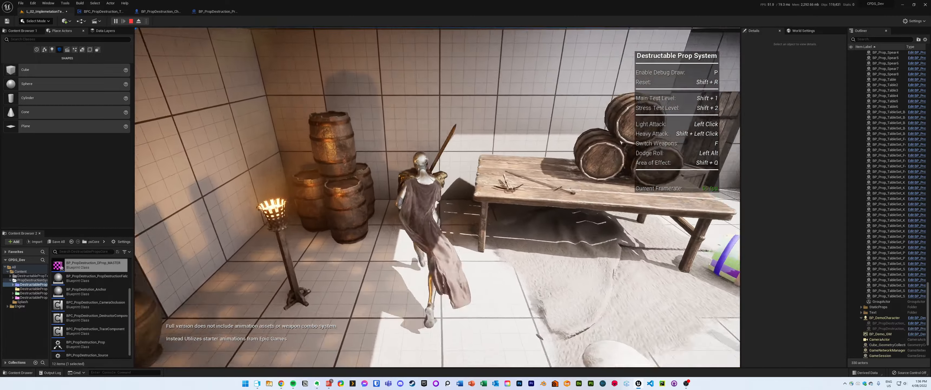
Step: Smash the stacked barrels in the torch-lit corner and walk through the debris to examine the broken staves
left_click(438, 198)
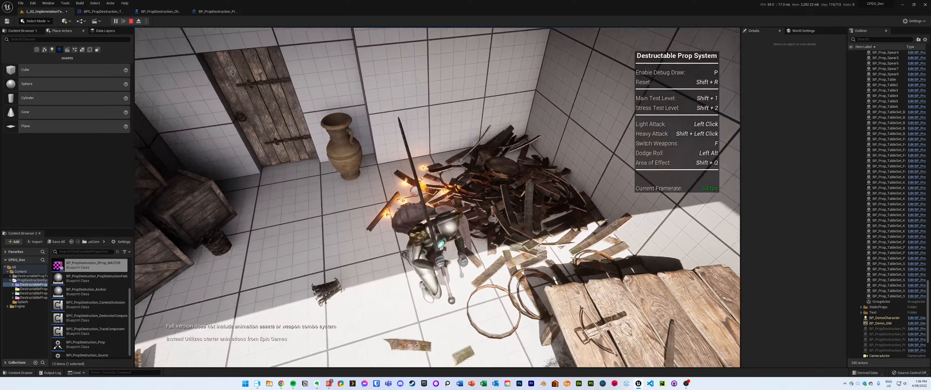
key("s")
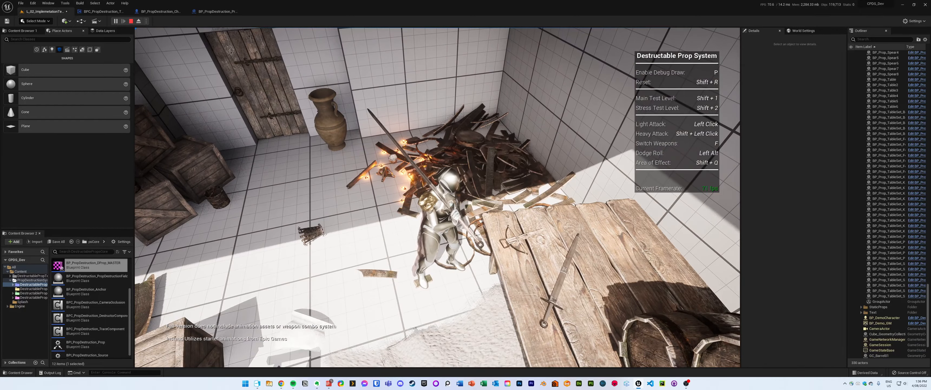
key("w")
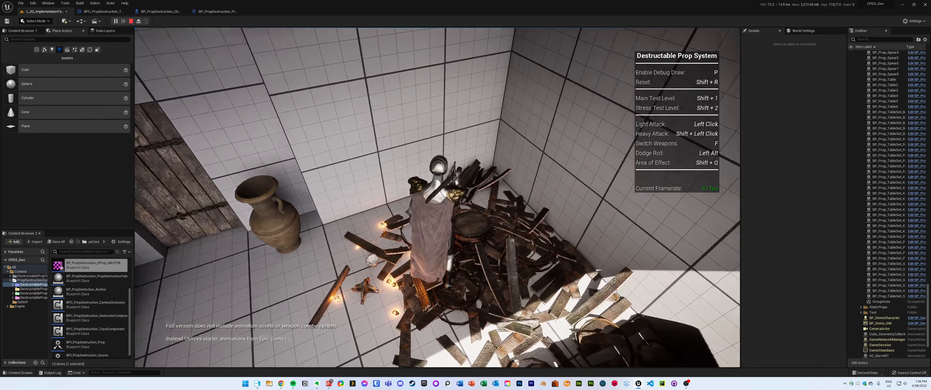
key("s")
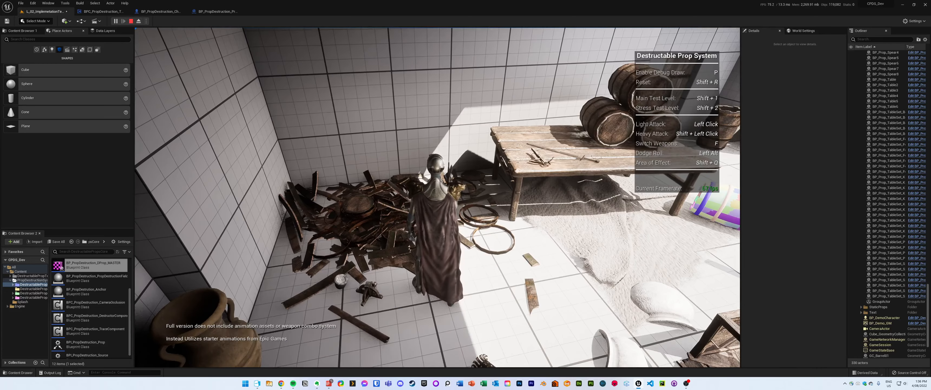
Step: Attack the three barrels piled on the wooden table and dodge around their wreckage to test the breakage
key("w")
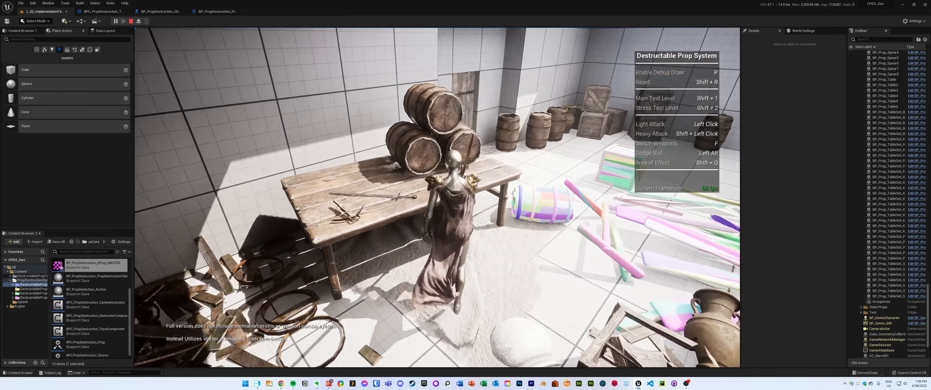
left_click(438, 198)
left_click(438, 197)
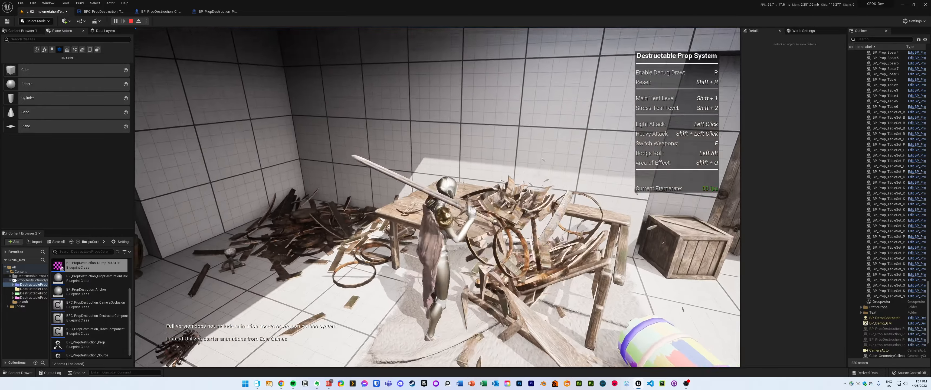
left_click(438, 198)
key("alt")
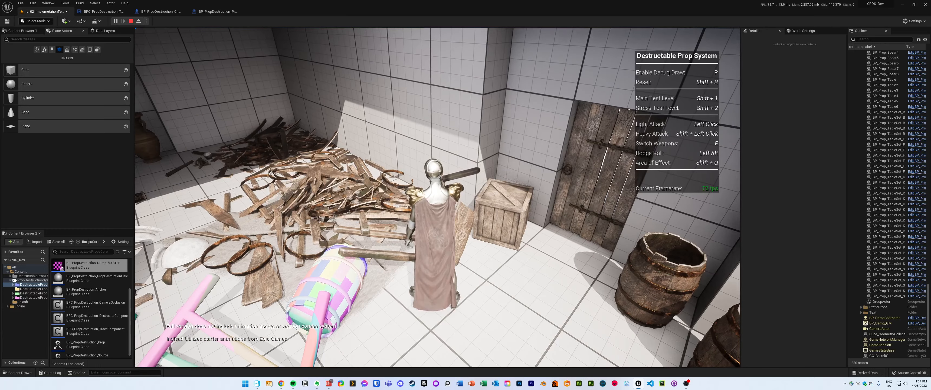
Step: Run the character through the barrel debris to the crate and barrels by the wooden door, and stop the play session
key("w")
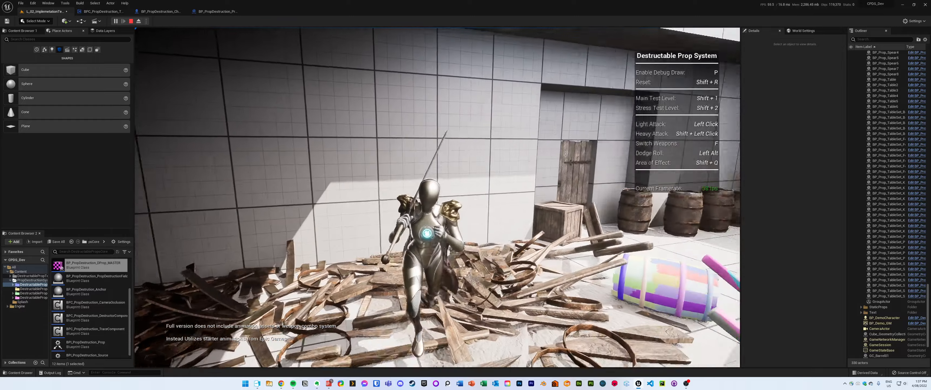
key("w")
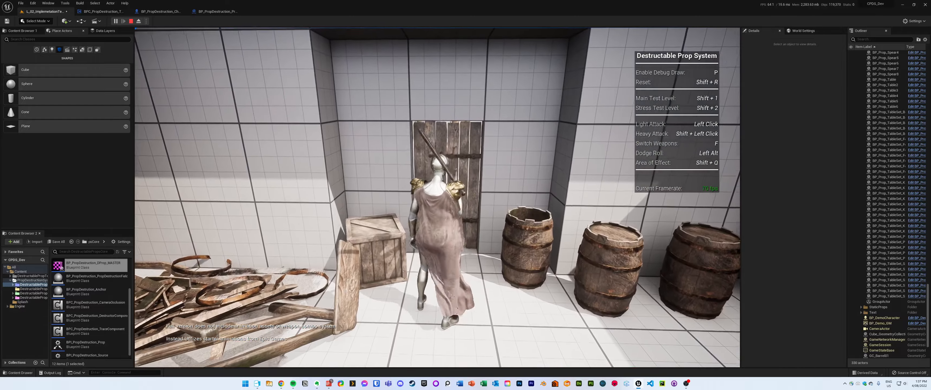
key("Escape")
Step: Frame the open-top barrel's underside and switch to Fracture mode
right_click_drag(478, 158, 478, 159)
key("w")
key("f")
left_click_drag(470, 296, 469, 296, "alt")
left_click(38, 21)
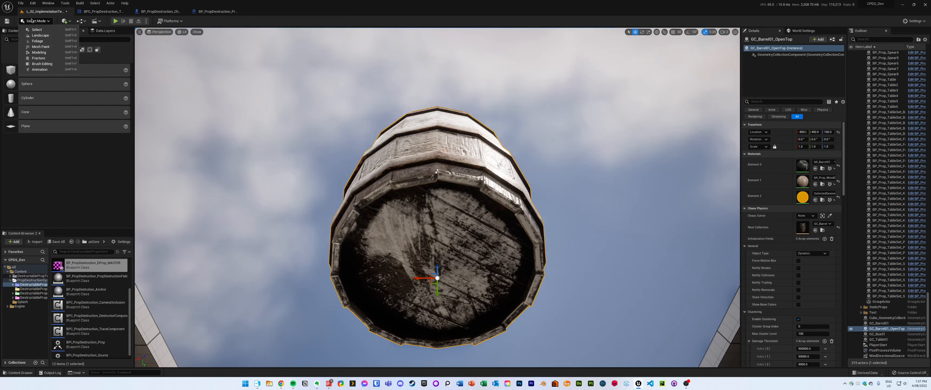
left_click(40, 58)
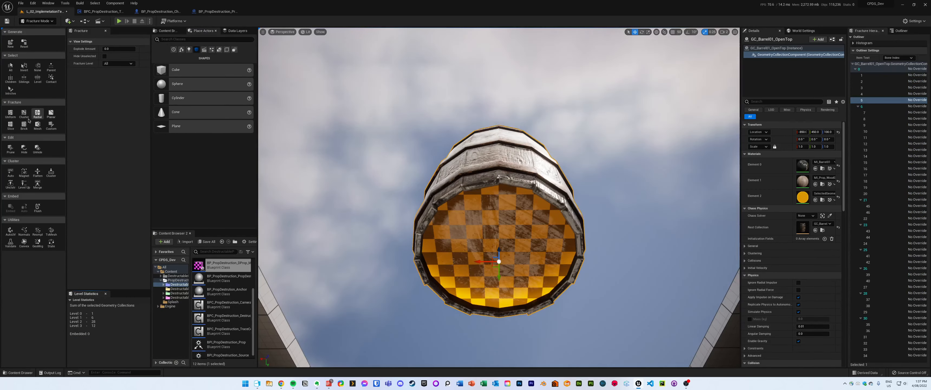
Step: Start a Slice fracture on the barrel's base and reset its random angle variation and random offset variation to 0
left_click(11, 125)
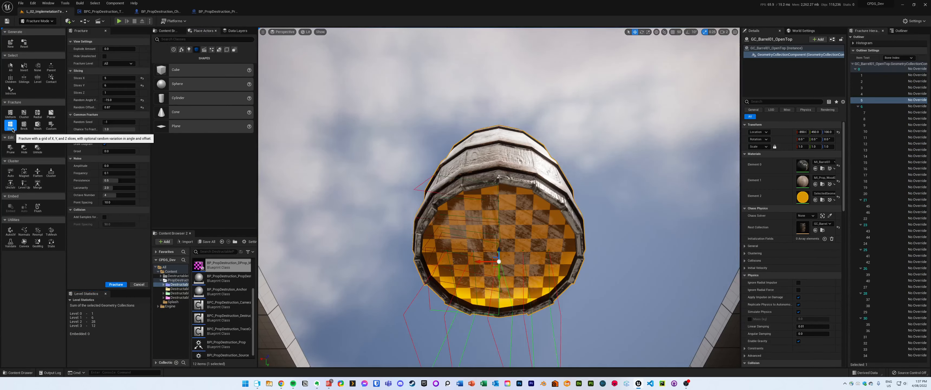
left_click(142, 100)
left_click(143, 107)
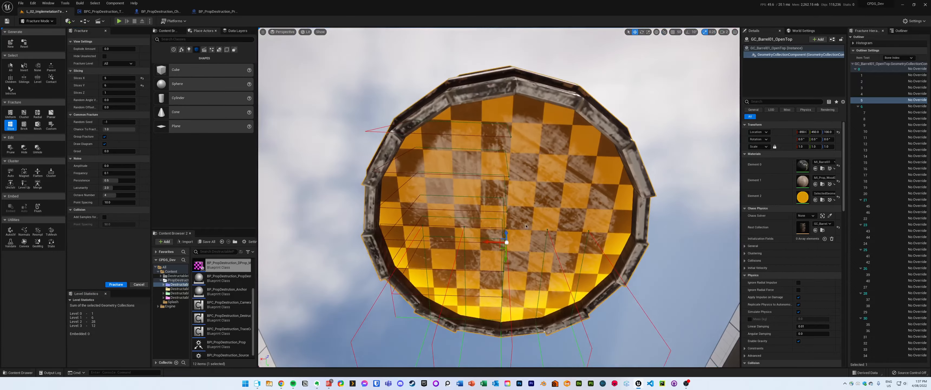
Step: Rotate the barrel about its vertical axis until the slice preview lines run parallel to the base's plank grain
right_click_drag(545, 219, 578, 343)
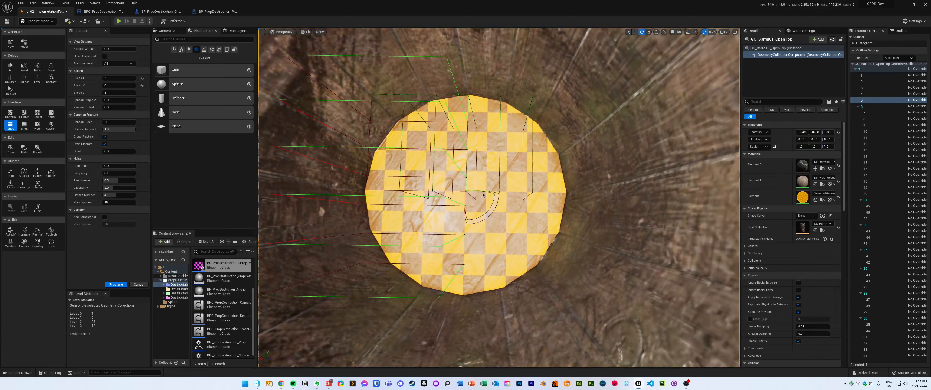
left_click_drag(460, 225, 487, 219)
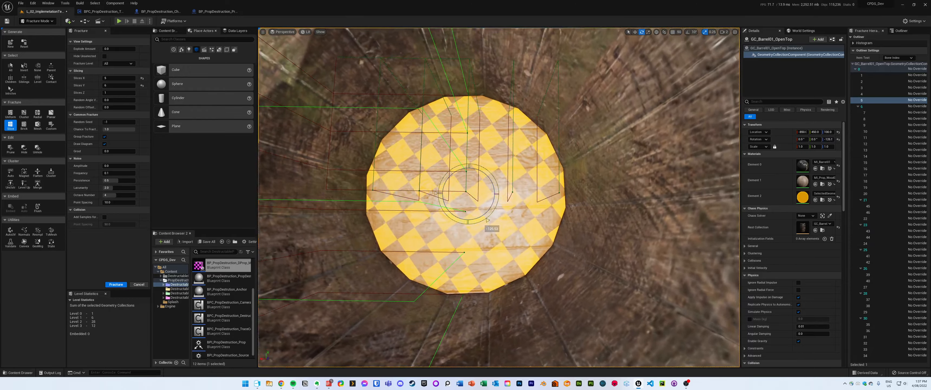
right_click_drag(487, 220, 367, 208)
key("s")
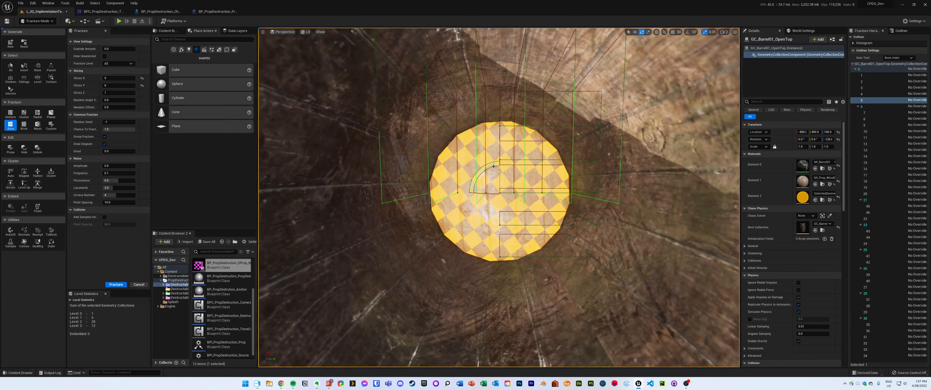
left_click_drag(478, 174, 481, 171)
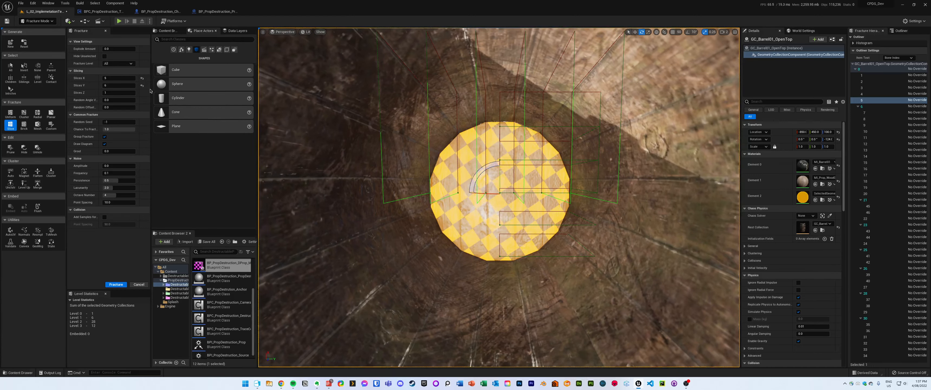
Step: Try a different Slices Y count for the barrel's base and restore the previous count
left_click(119, 86)
type("5")
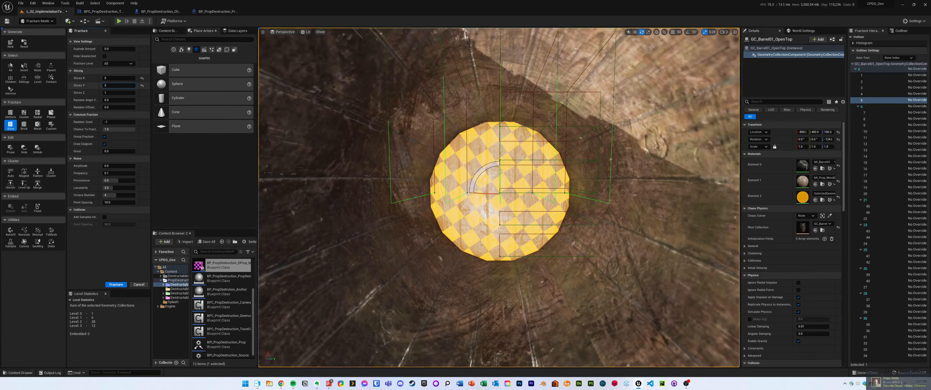
left_click(128, 86)
type("6")
key("Return")
Step: Set Slices X and Slices Z to 0 so the base is cut only by the Y slices
left_click(121, 78)
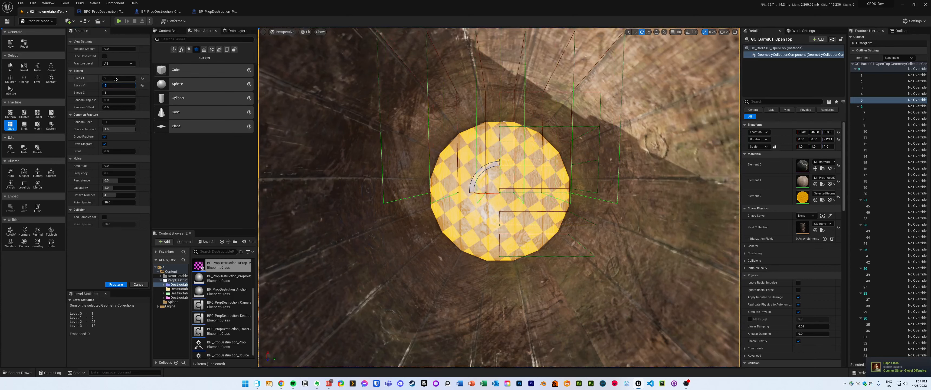
type("1")
key("BackSpace")
type("0")
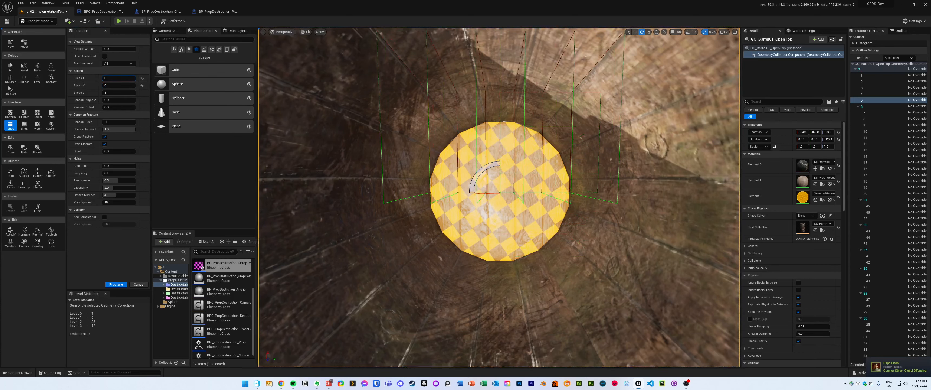
left_click(113, 93)
type("0")
key("Return")
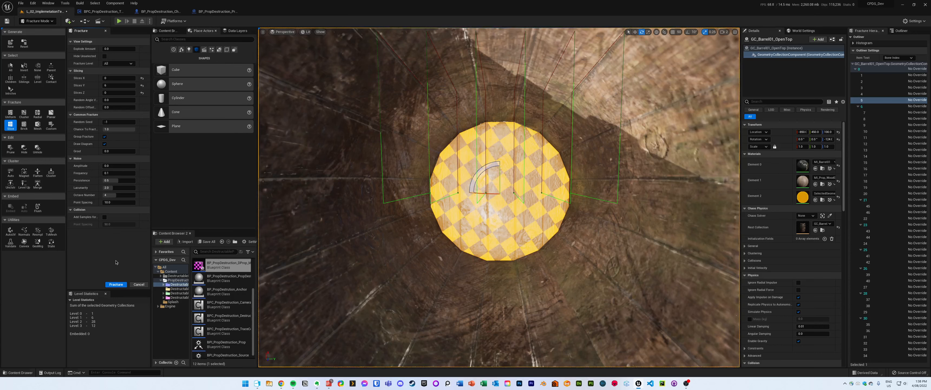
Step: Fracture the barrel's base with the Slice settings and select the resulting planks one by one to check the cuts
left_click(116, 284)
left_click(528, 208)
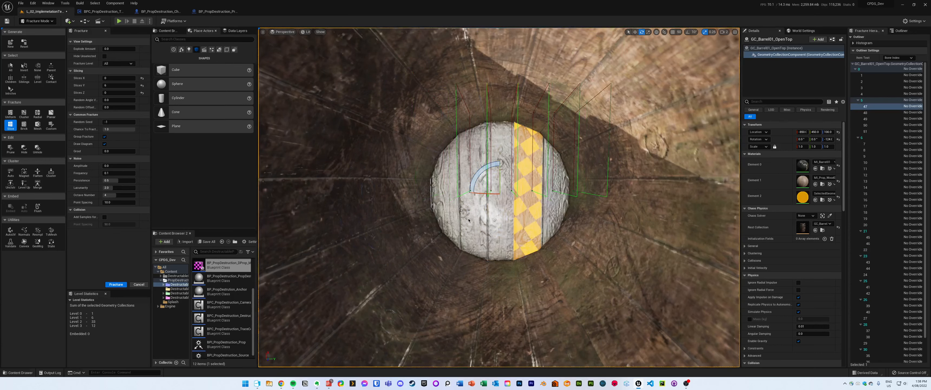
left_click(472, 208)
left_click(427, 207)
left_click(470, 208)
left_click(528, 217)
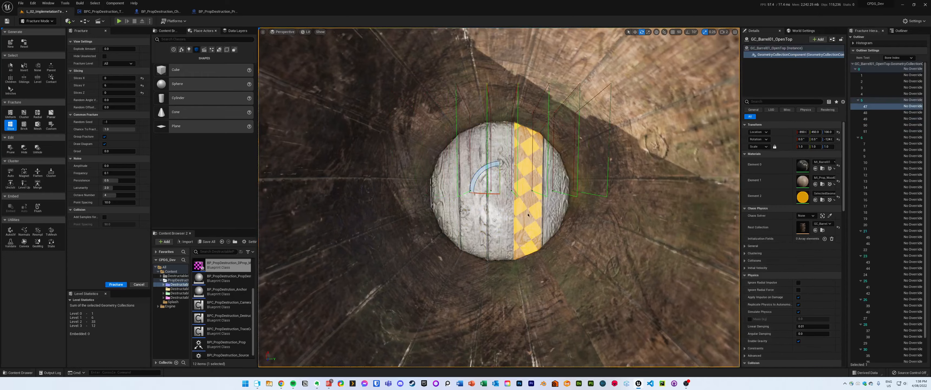
left_click(487, 224)
left_click(463, 227)
left_click(444, 225)
Step: Play the level, smash the group of barrels beside the clay pots with attacks including the area-of-effect attack, and stop playing
right_click_drag(444, 224, 528, 132)
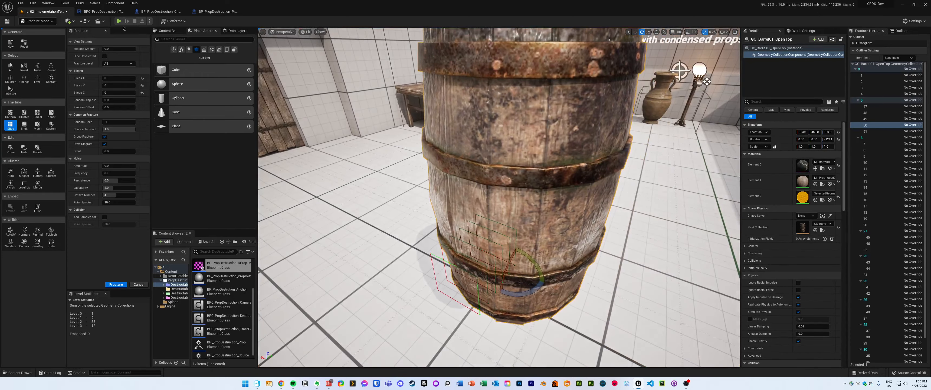
key("w")
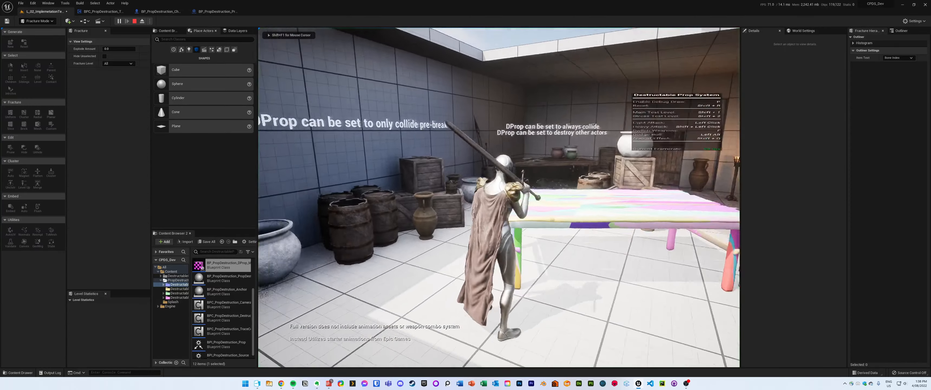
key("alt")
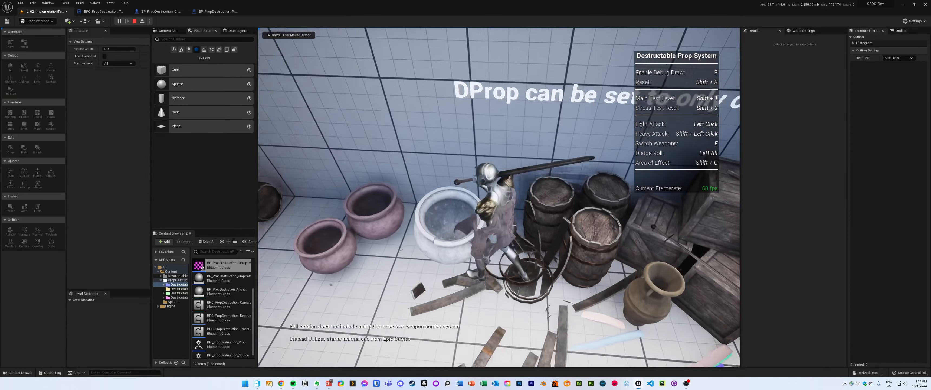
key("w")
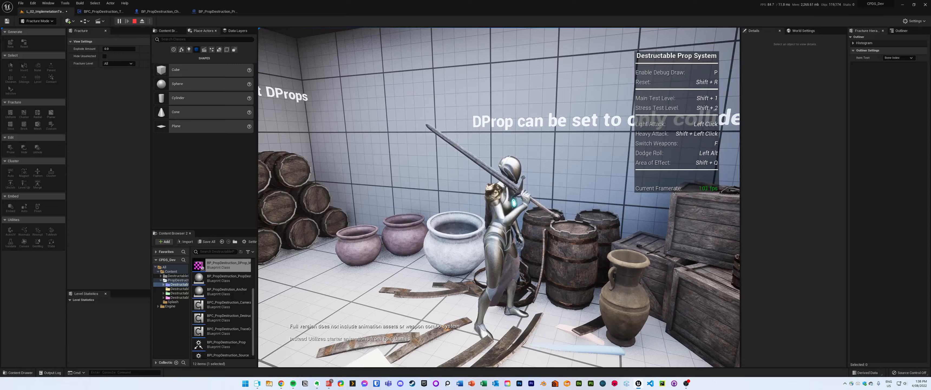
key("shift+q")
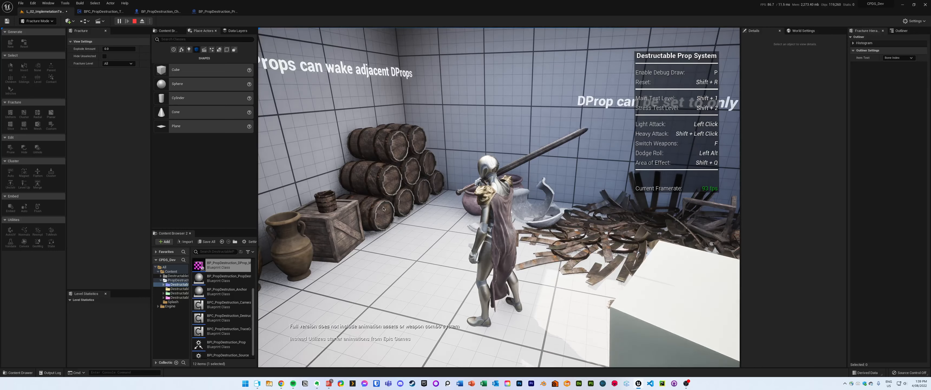
key("Escape")
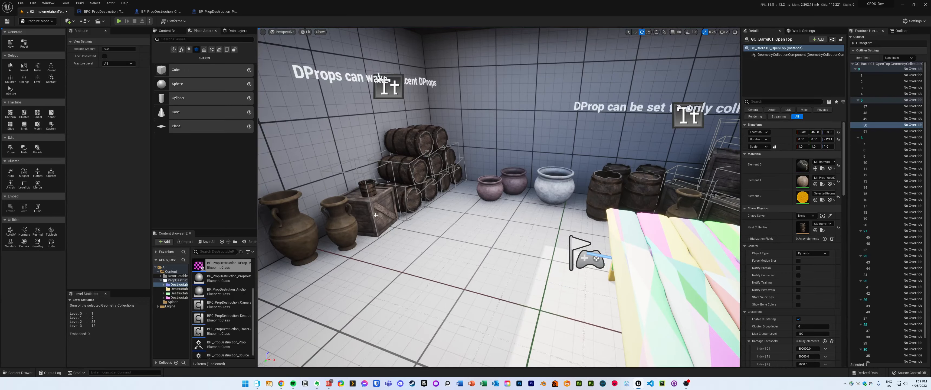
Step: Return to the open-top barrel in the level and examine its exterior from several angles
right_click_drag(644, 213, 736, 181)
key("w")
key("s")
right_click_drag(571, 268, 625, 286)
key("w")
key("s")
key("e")
key("s")
key("q")
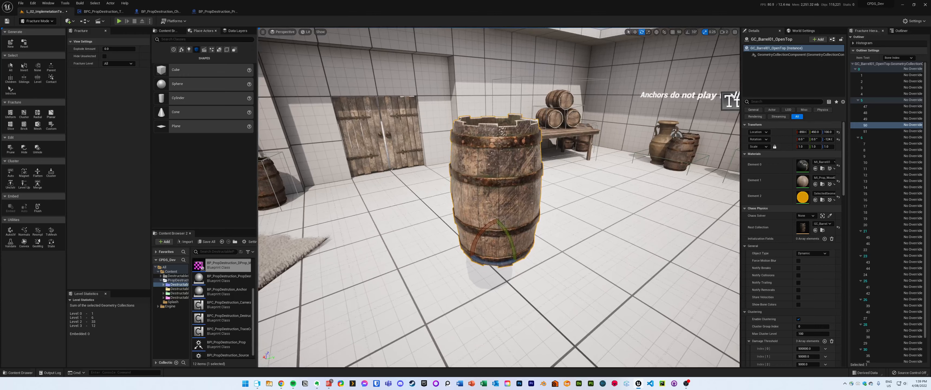
right_click_drag(506, 203, 491, 194)
right_click_drag(371, 117, 275, 116)
key("f")
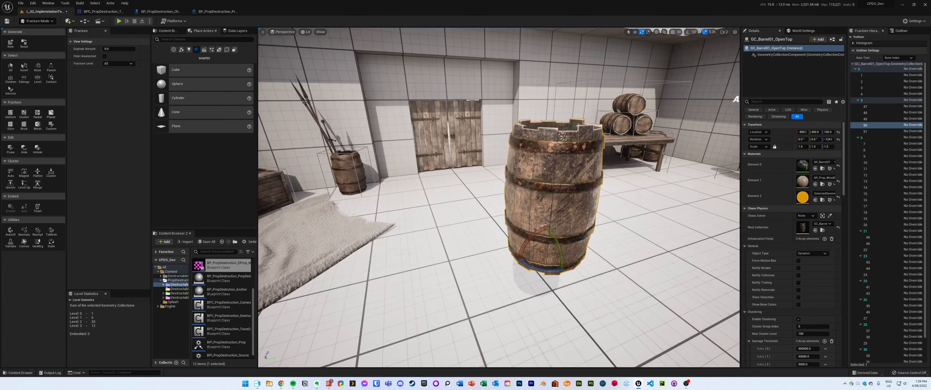